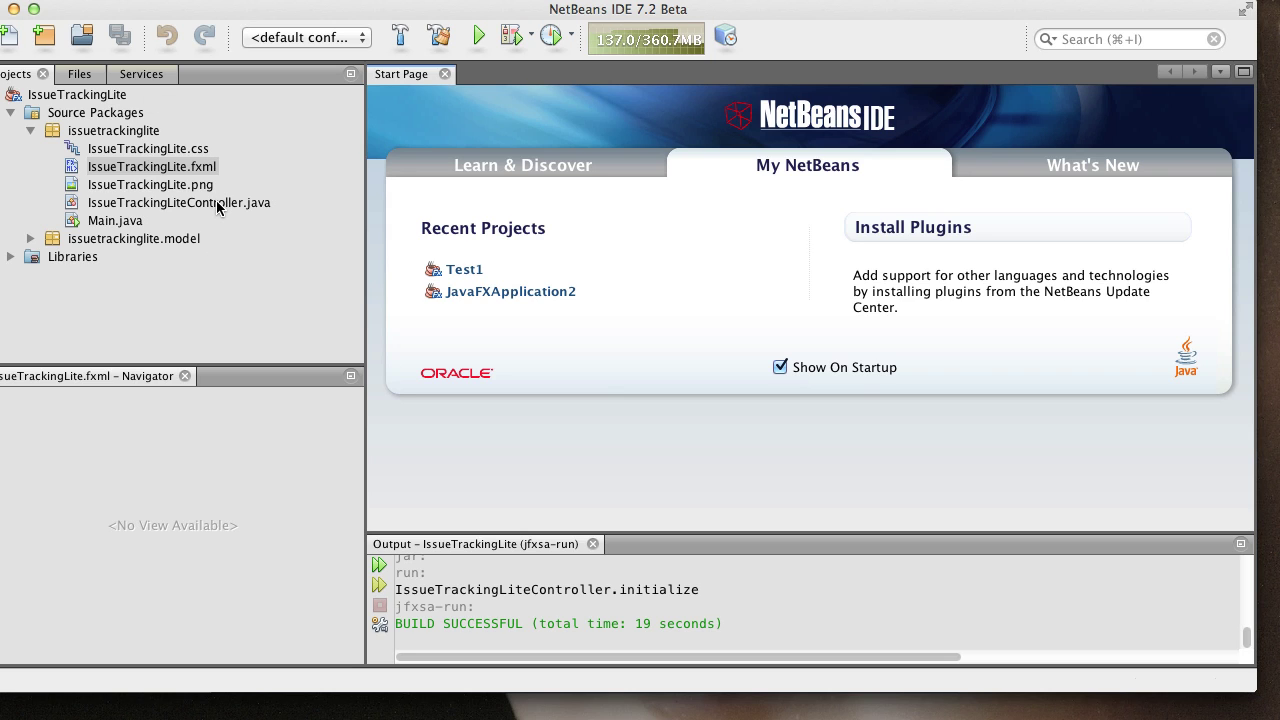
pyautogui.click(160, 205)
pyautogui.doubleClick(160, 205)
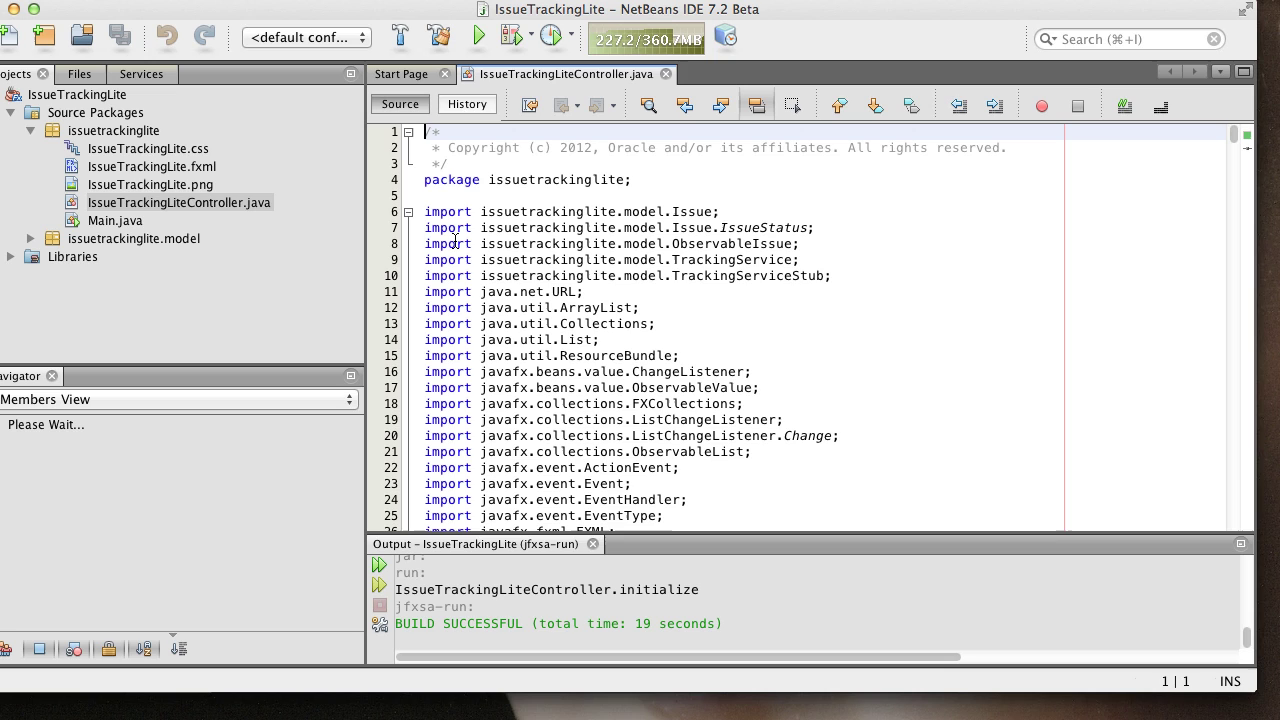
pyautogui.click(407, 213)
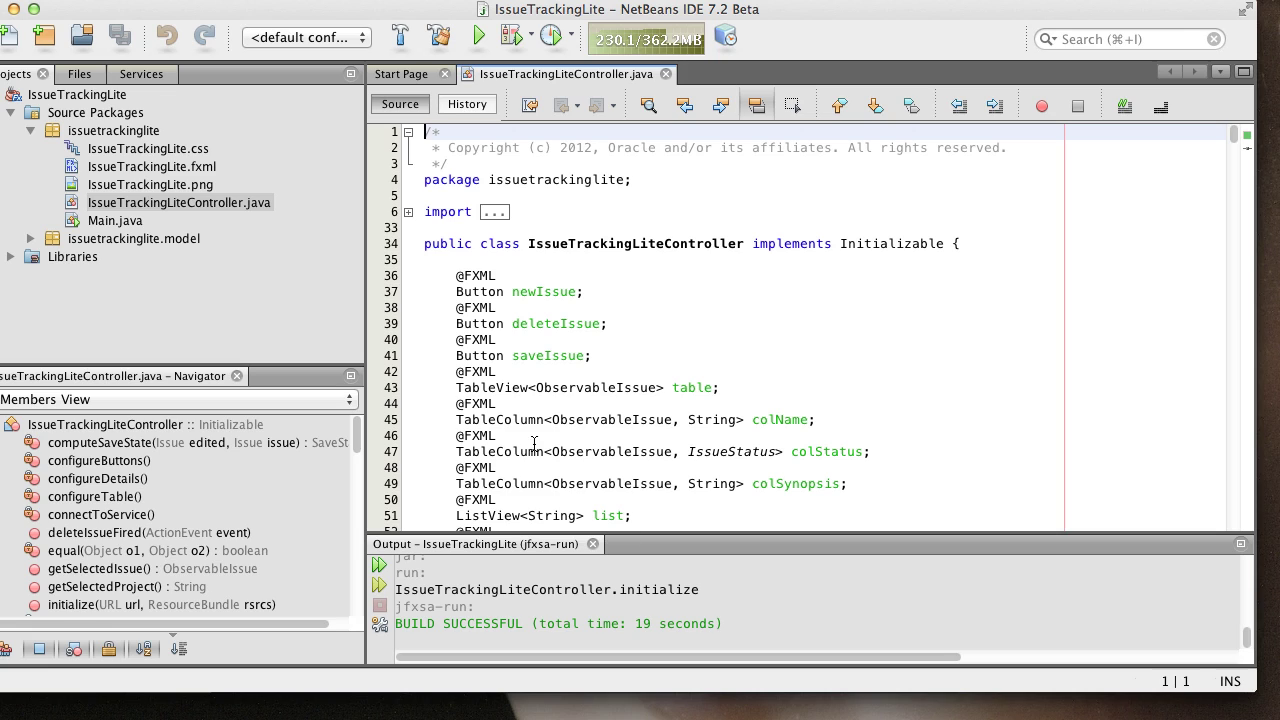
pyautogui.moveTo(457, 283); pyautogui.dragTo(496, 283)
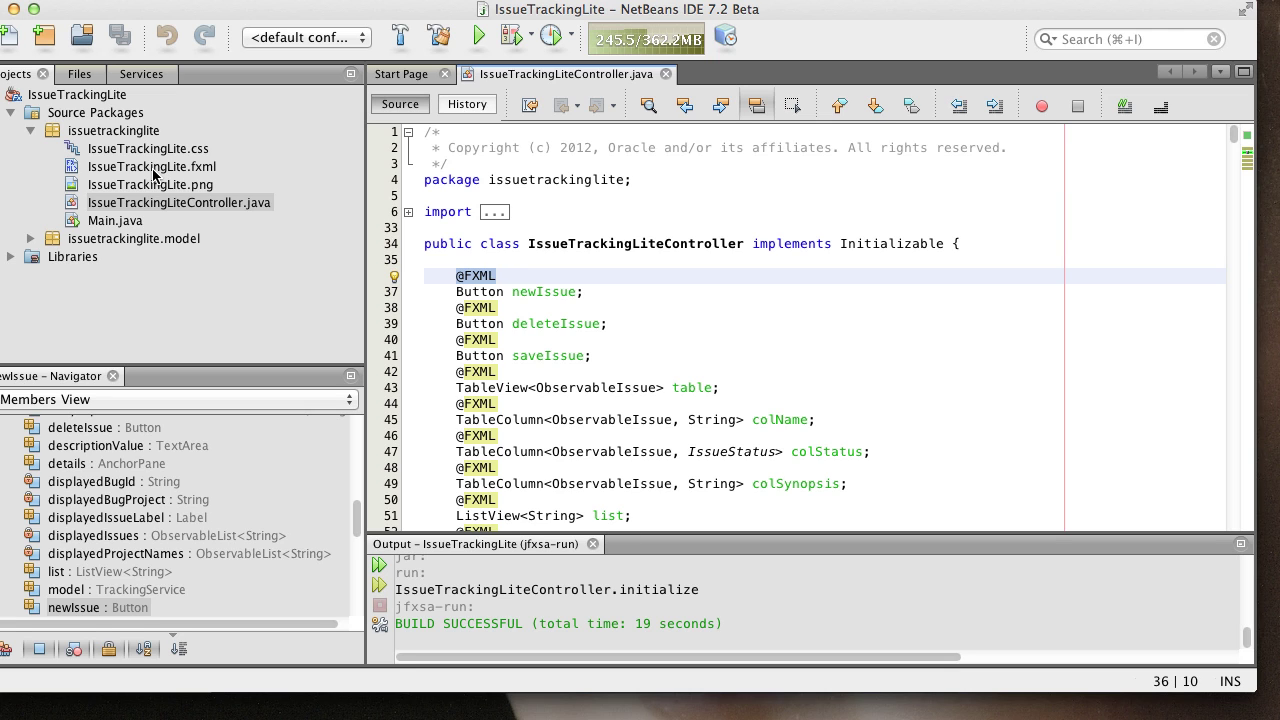
# View the existing IssueTrackingLite.fxml layout in JavaFX Scene Builder, then close it and return to NetBeans
pyautogui.doubleClick(152, 168)
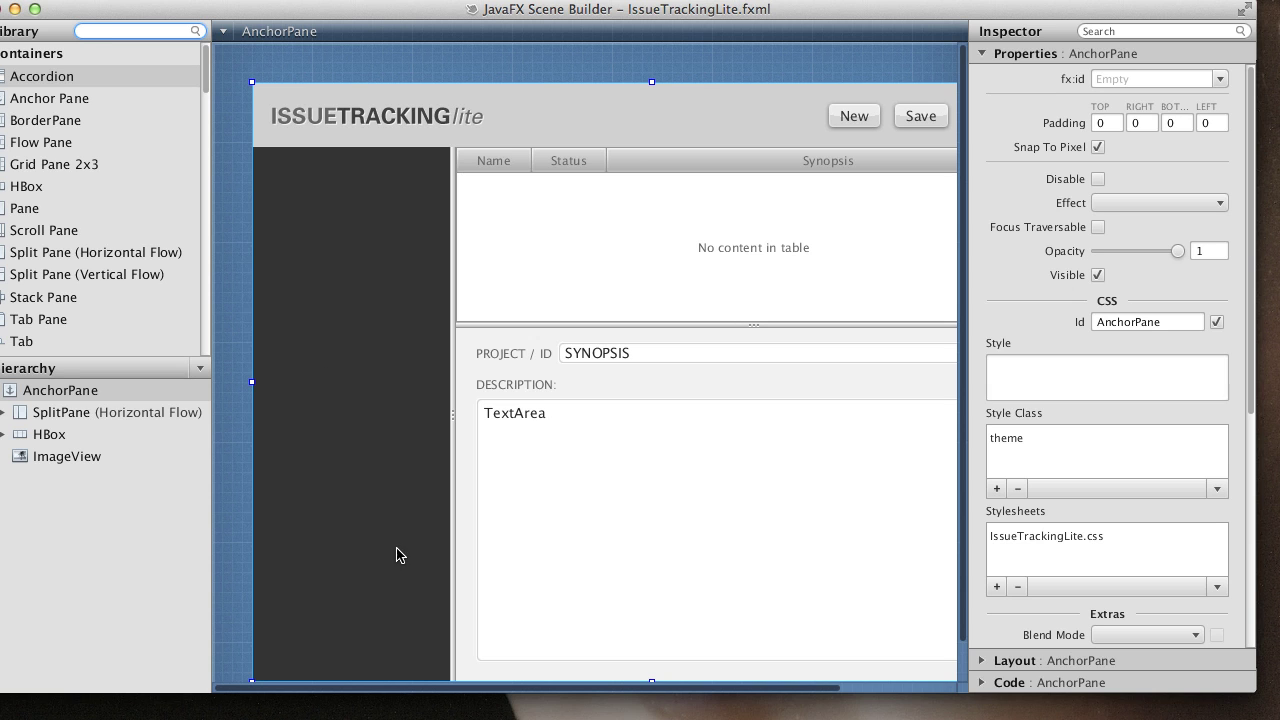
pyautogui.moveTo(391, 695)
pyautogui.mouseDown()
pyautogui.moveTo(522, 697)
pyautogui.moveTo(340, 695)
pyautogui.moveTo(530, 698)
pyautogui.moveTo(387, 703)
pyautogui.mouseUp()
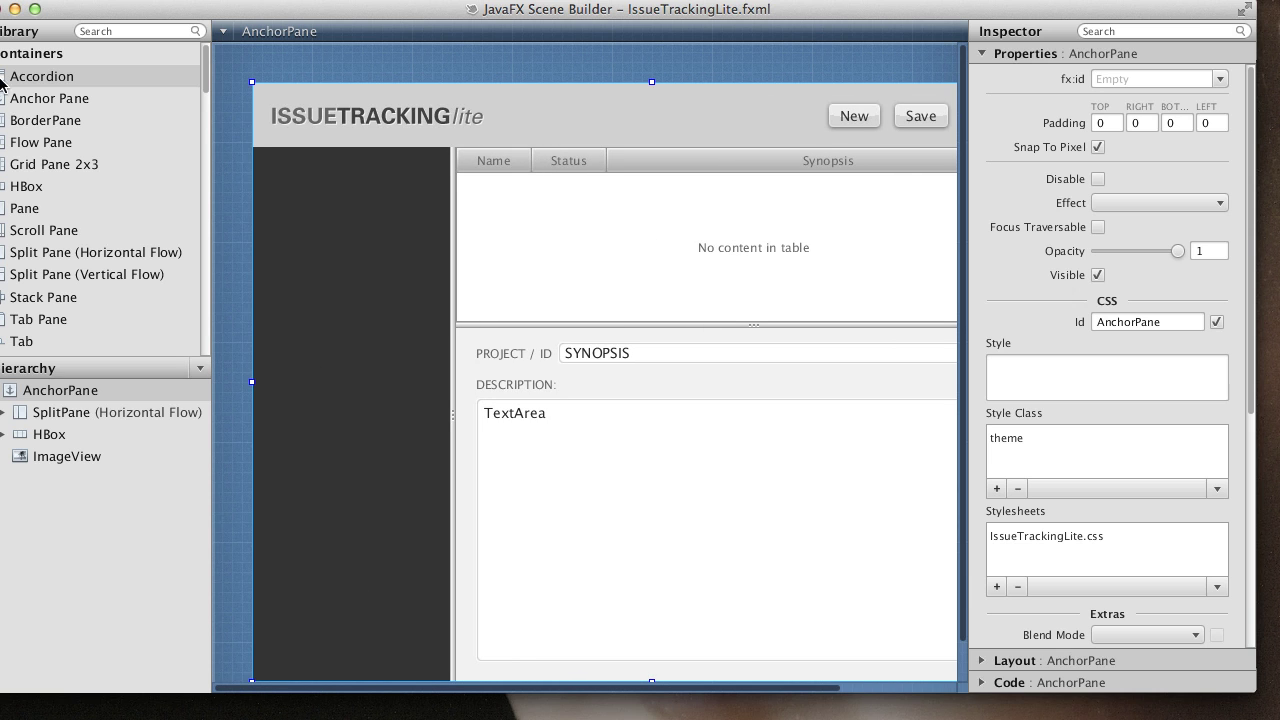
pyautogui.click(8, 12)
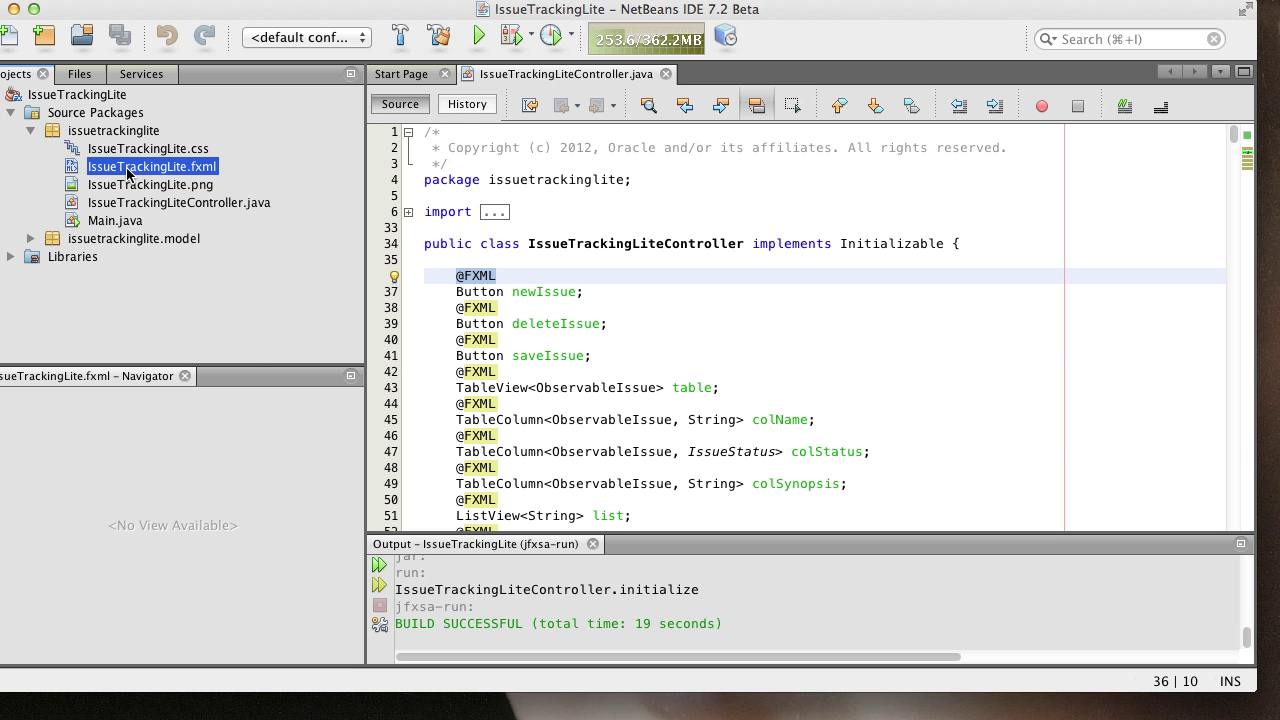
# Rename the IssueTrackingLite.fxml file to IssueTrackingLiteOld
pyautogui.rightClick(127, 174)
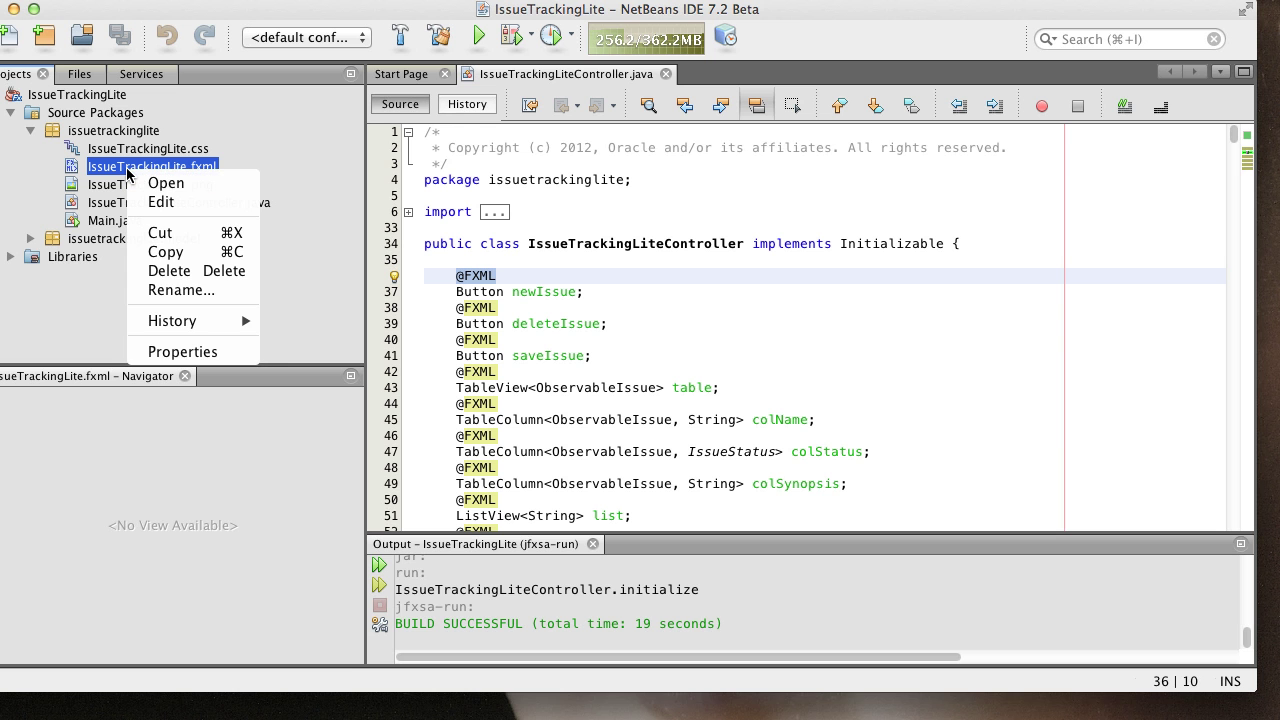
pyautogui.click(162, 290)
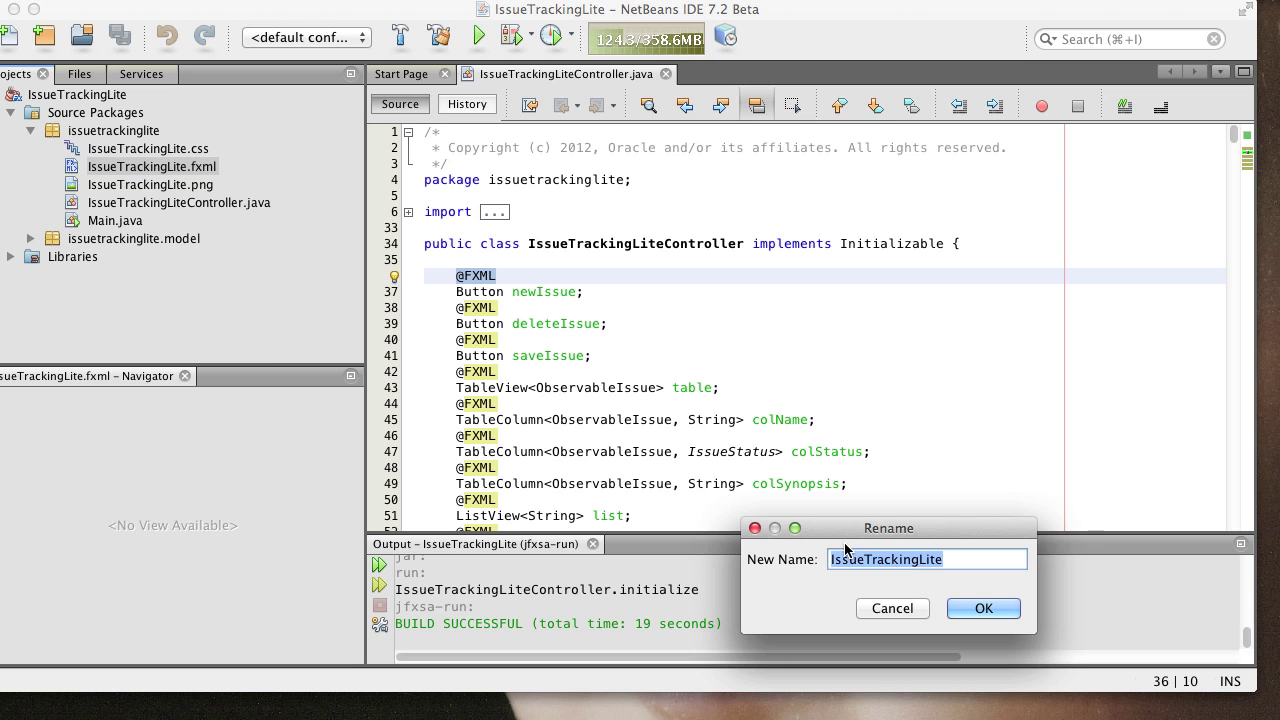
pyautogui.moveTo(866, 530); pyautogui.dragTo(545, 240)
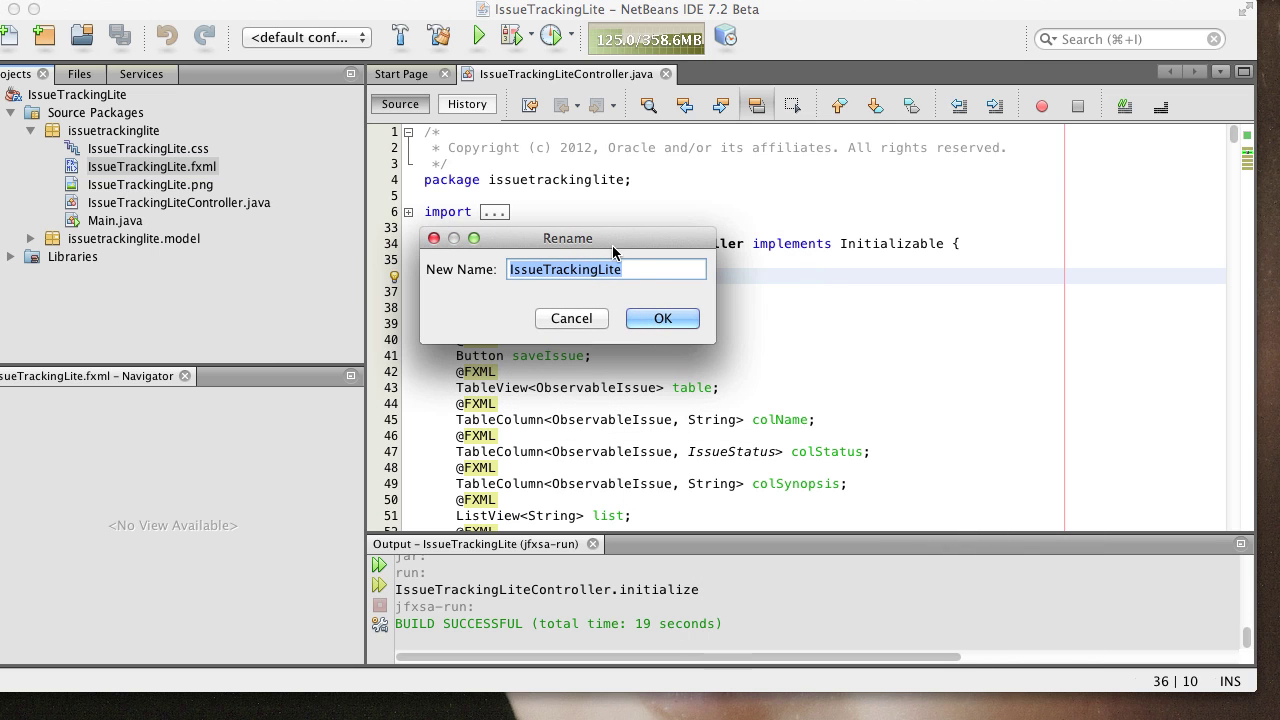
pyautogui.click(641, 269)
pyautogui.write('Old')
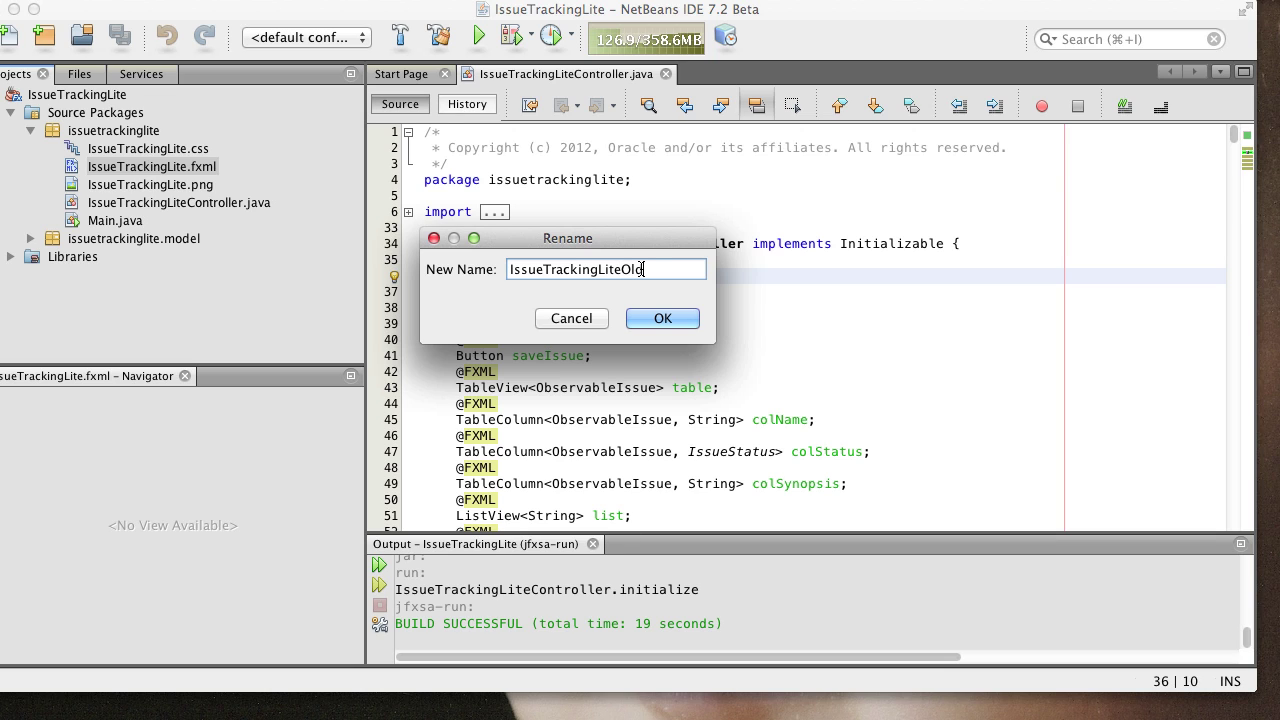
pyautogui.press('Return')
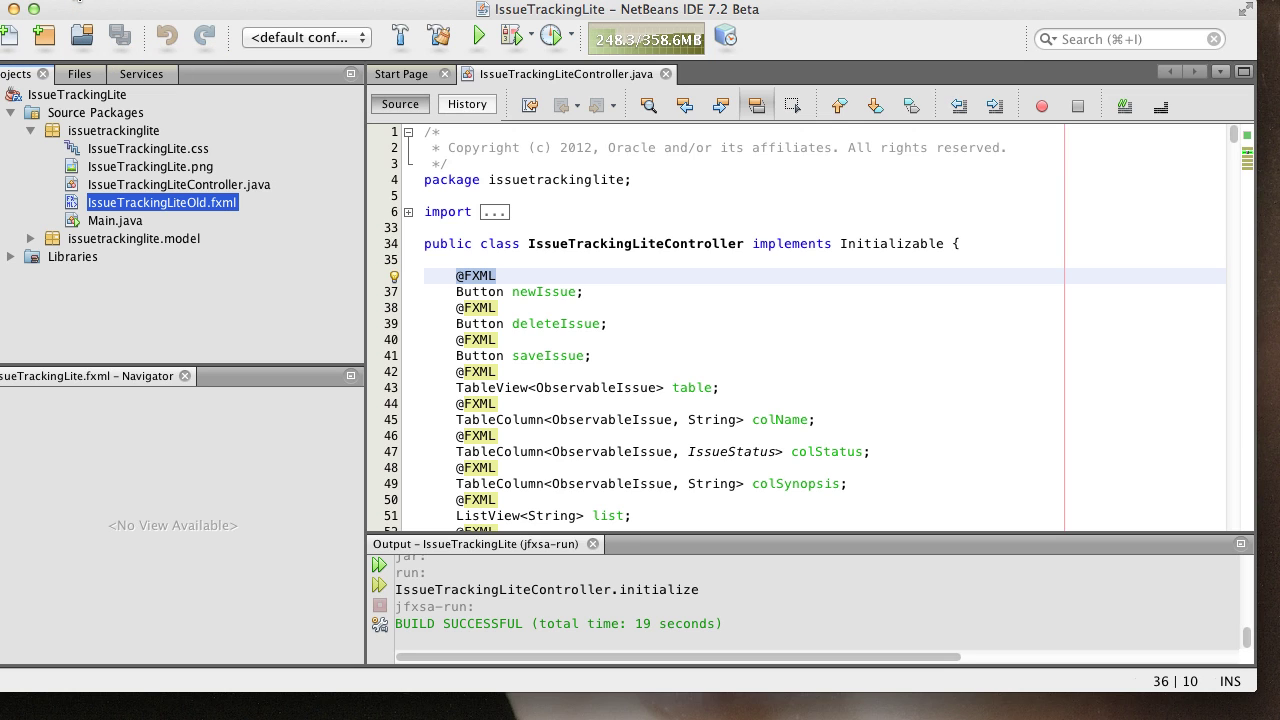
# Start a new Empty FXML file from the JavaFX category for the IssueTrackingLite project
pyautogui.click(78, 2)
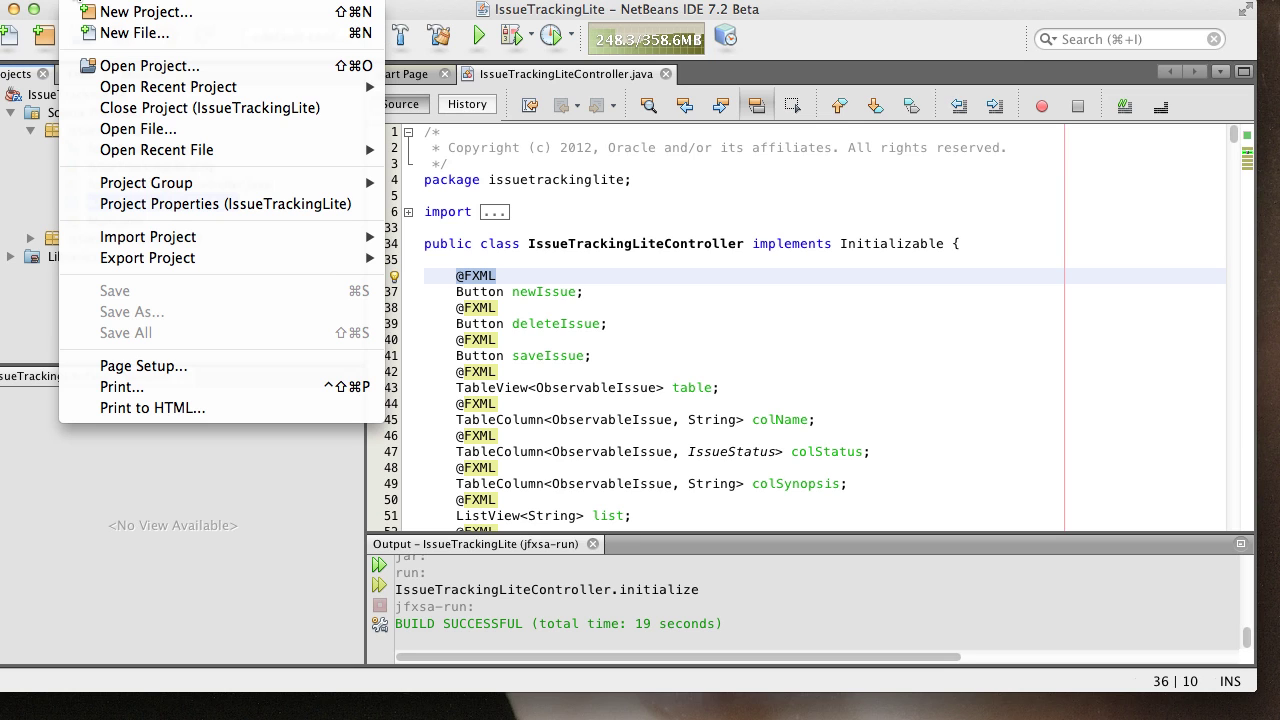
pyautogui.click(122, 35)
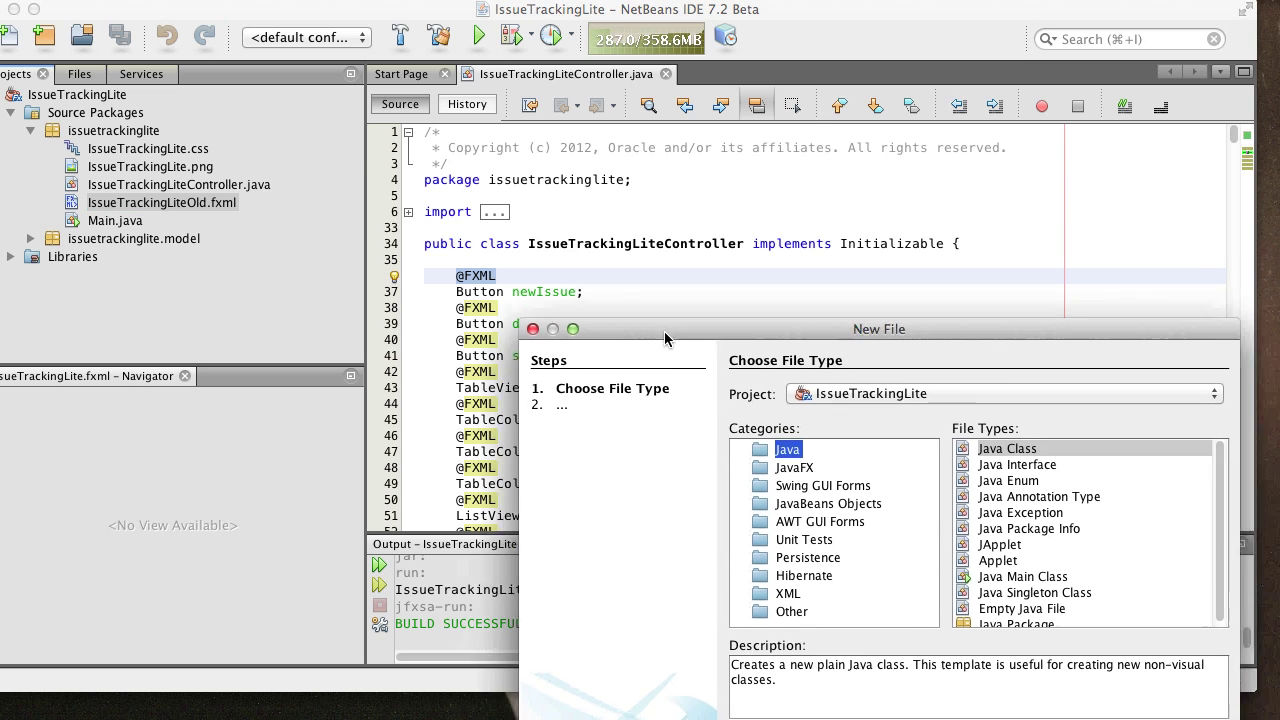
pyautogui.moveTo(664, 331); pyautogui.dragTo(385, 133)
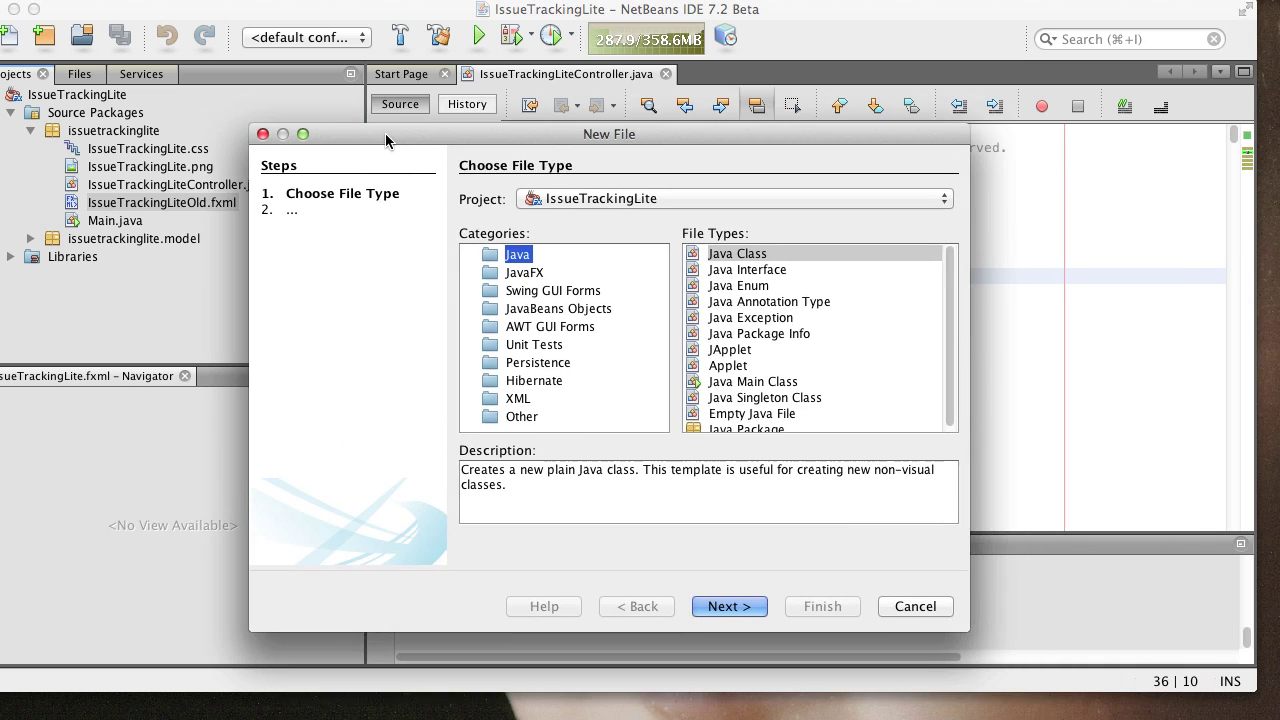
pyautogui.click(532, 278)
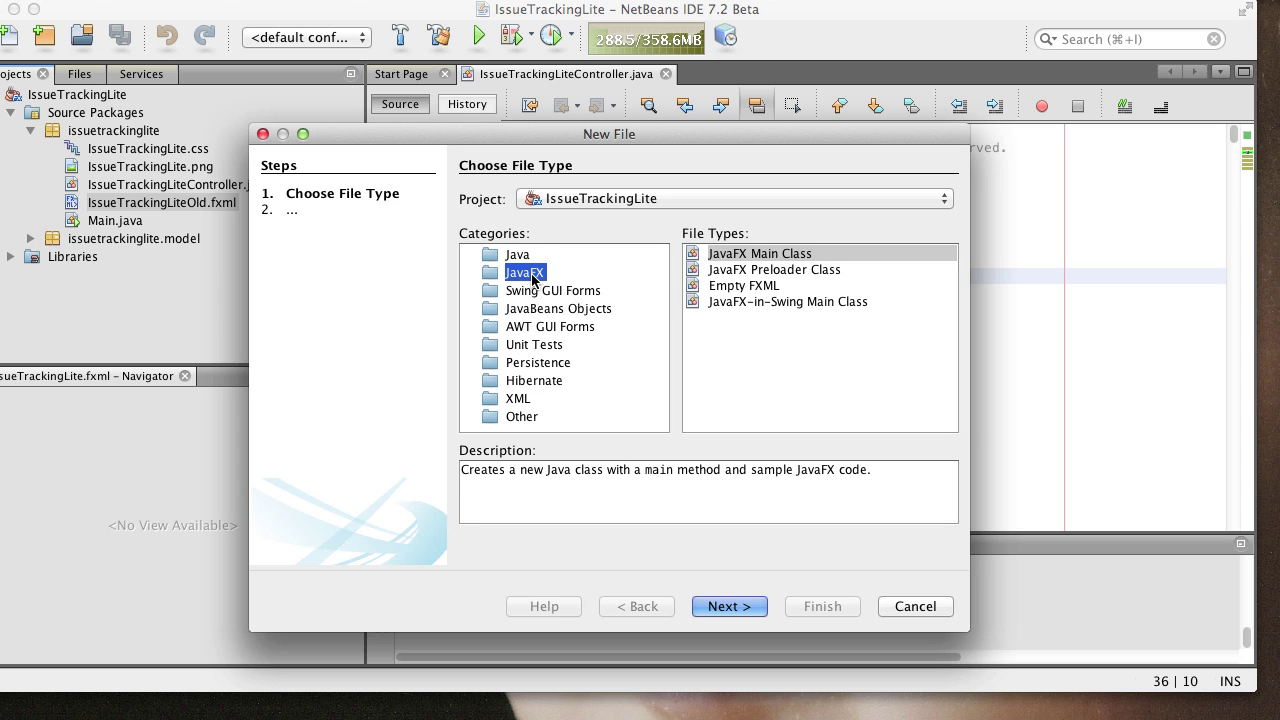
pyautogui.click(757, 287)
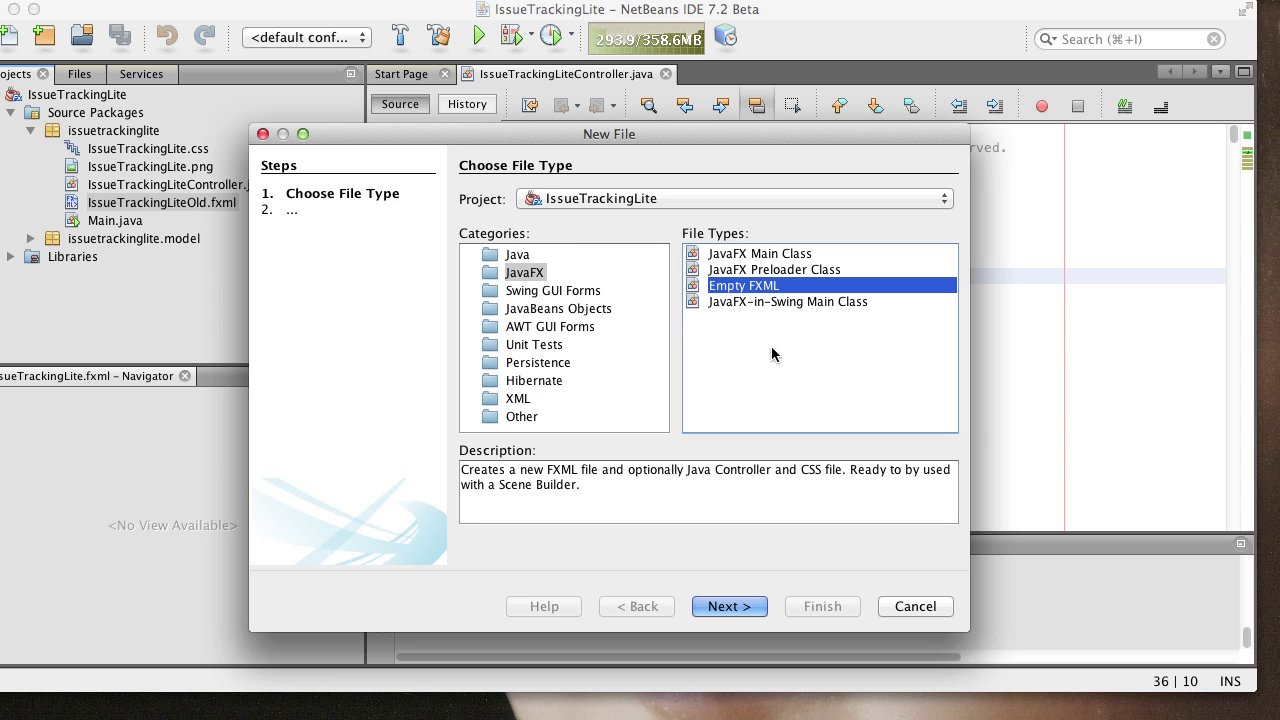
pyautogui.click(729, 606)
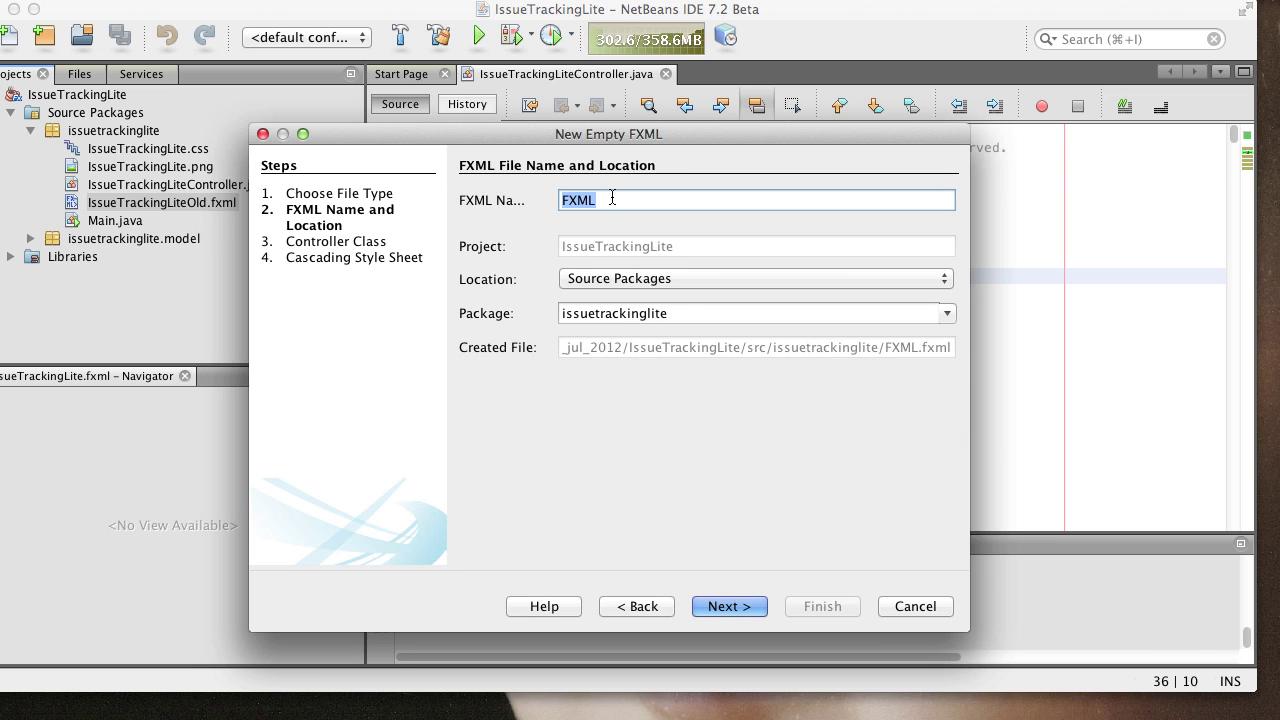
# Name the new FXML file IssueTrackingLite, keeping it in the issuetrackinglite package
pyautogui.write('Iss')
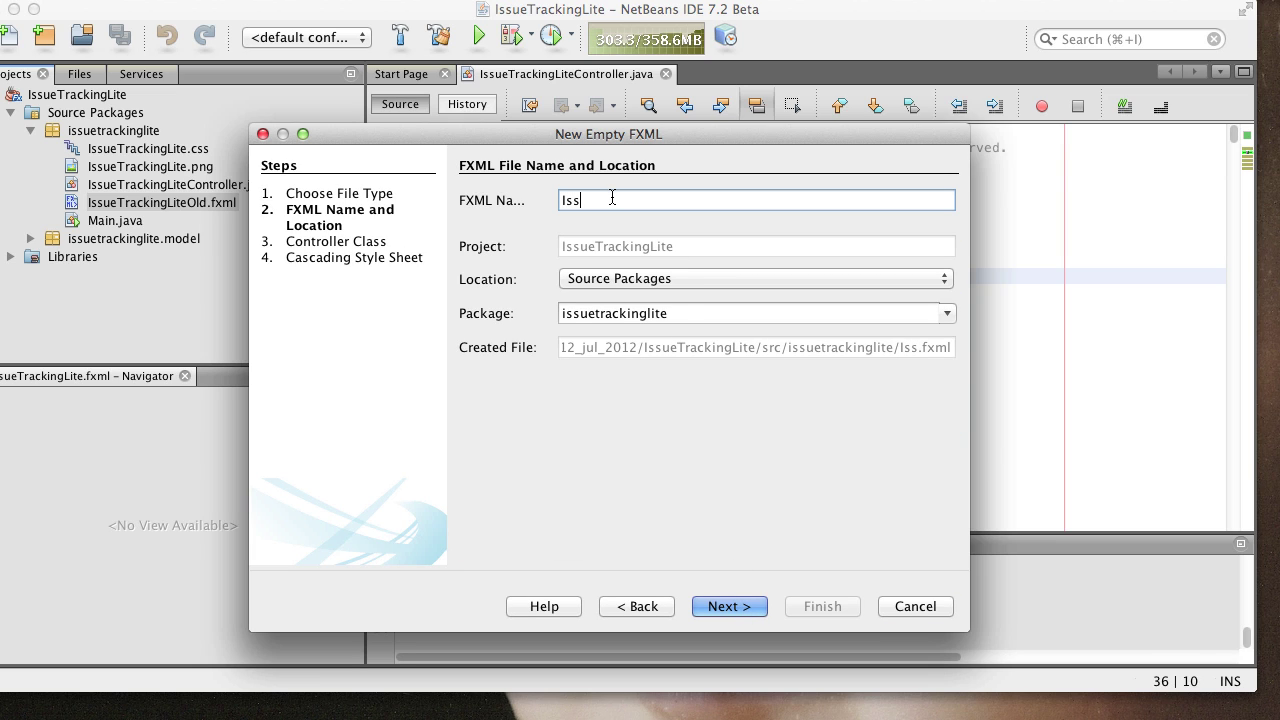
pyautogui.write('ueTrack')
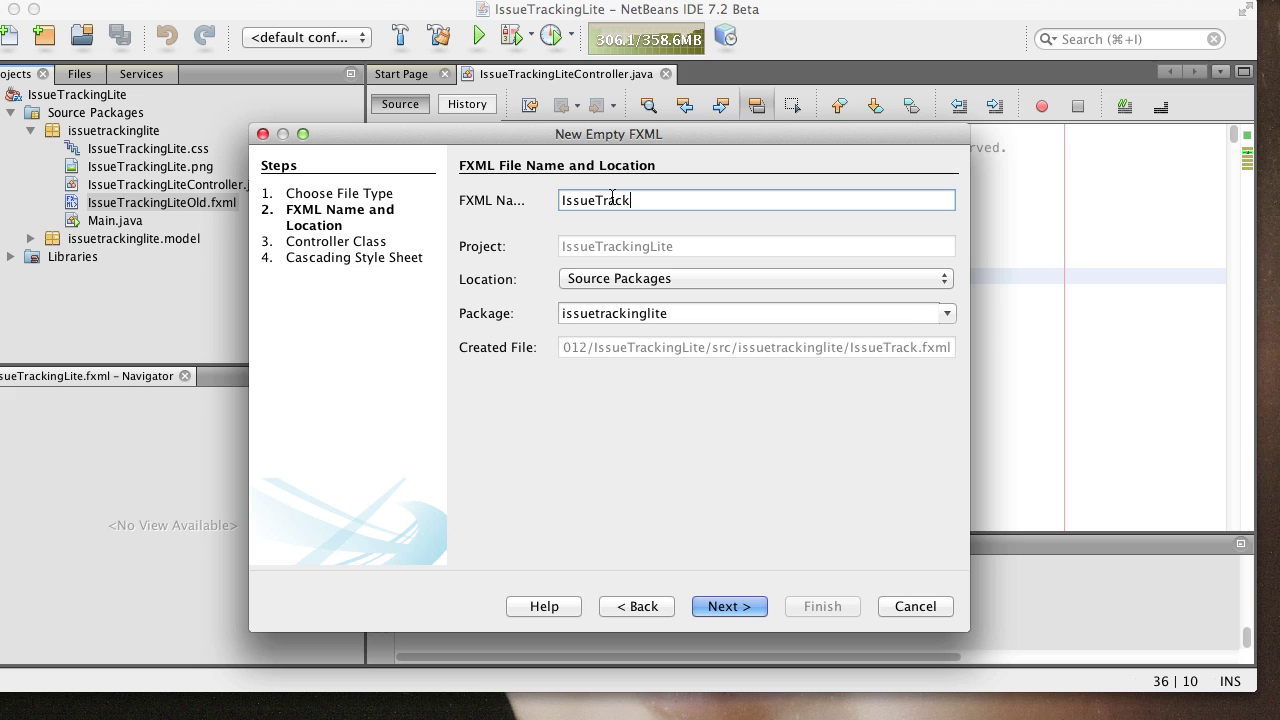
pyautogui.write('ingLite')
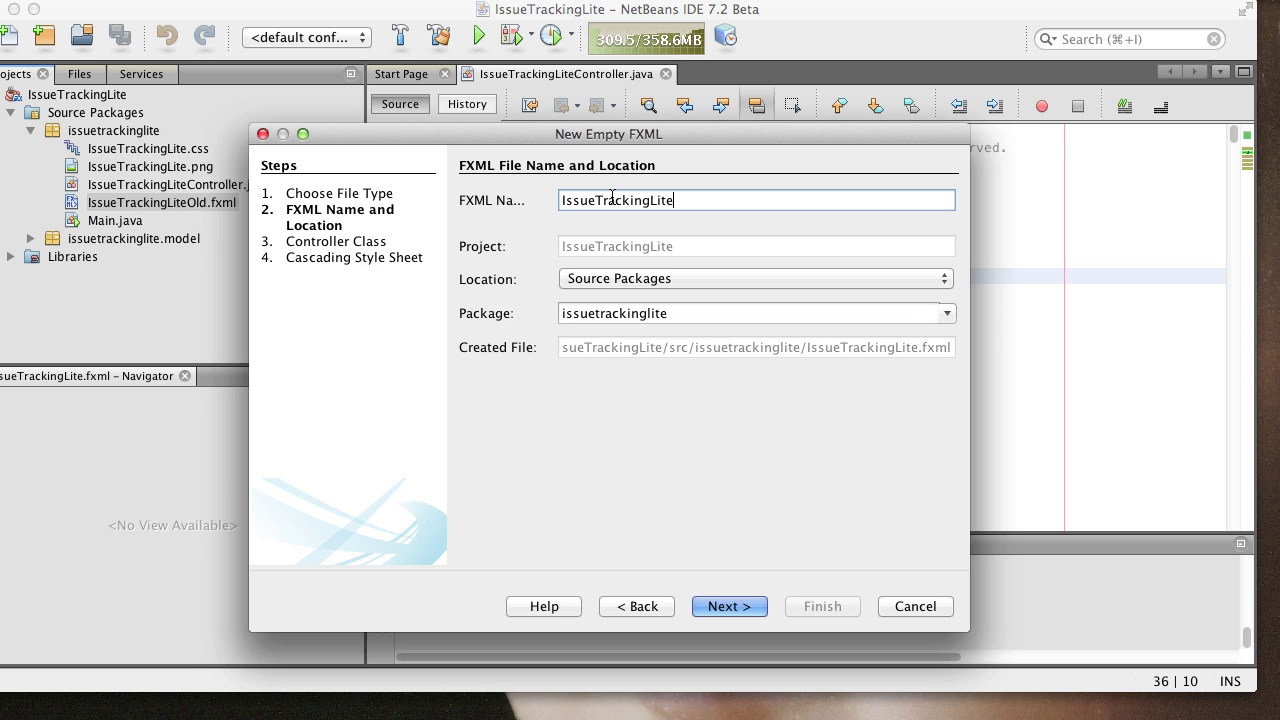
pyautogui.click(725, 606)
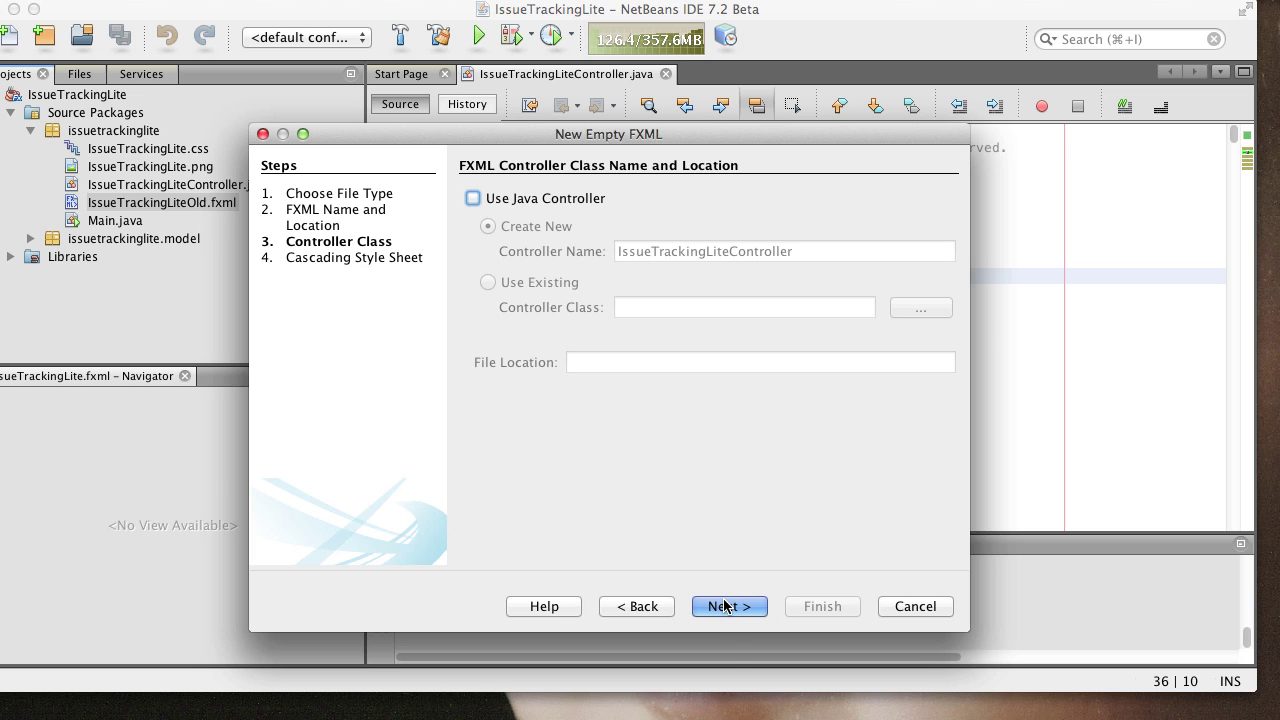
# Assign the existing IssueTrackingLiteController.java as the new FXML file's Java controller
pyautogui.click(472, 198)
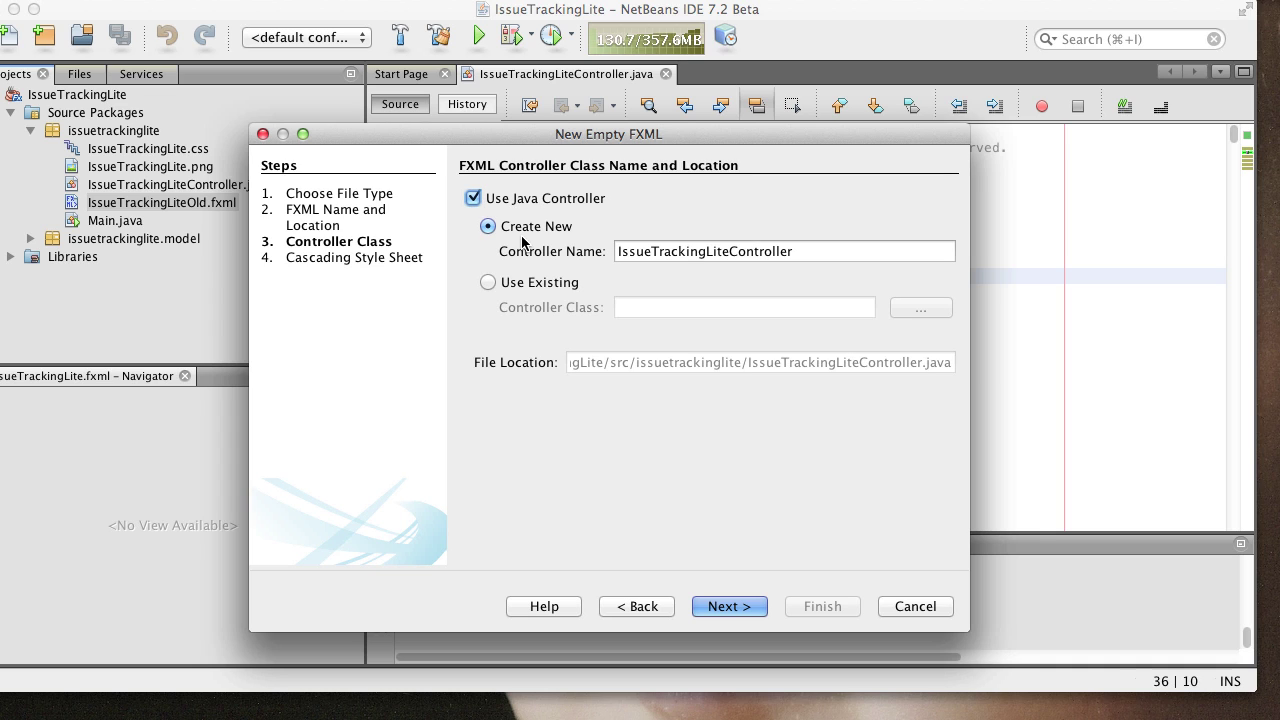
pyautogui.click(489, 284)
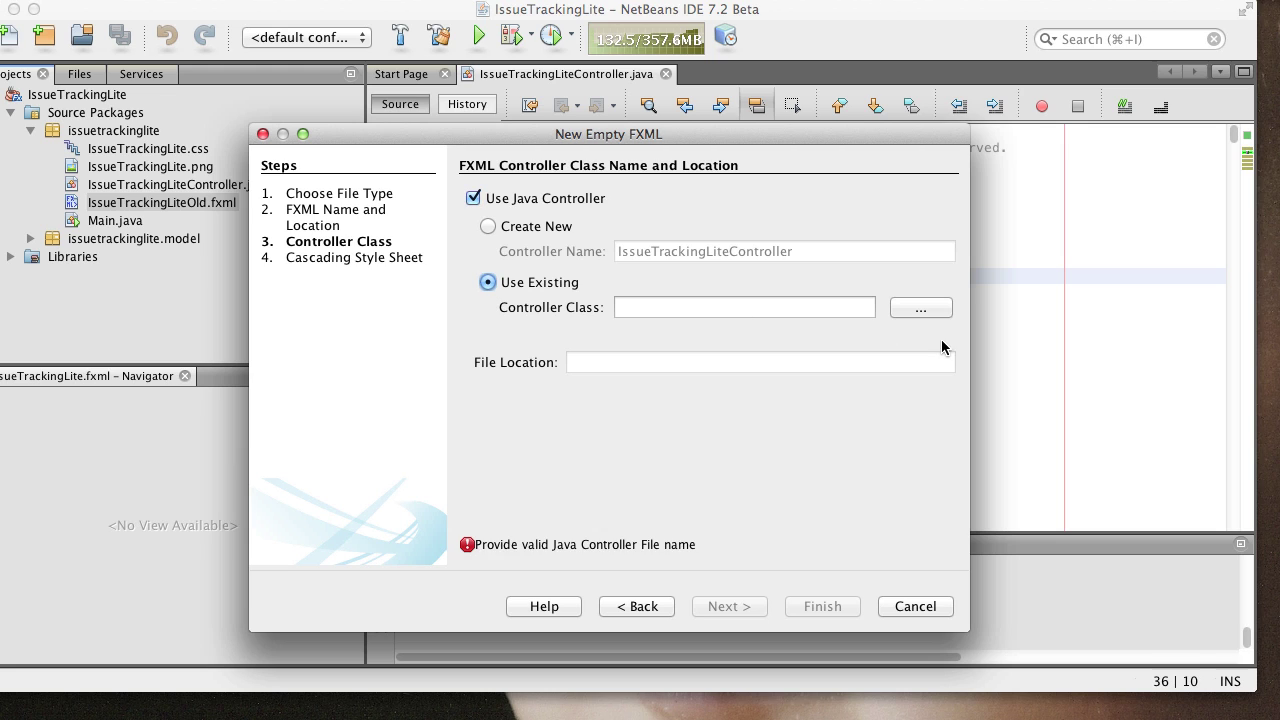
pyautogui.click(934, 312)
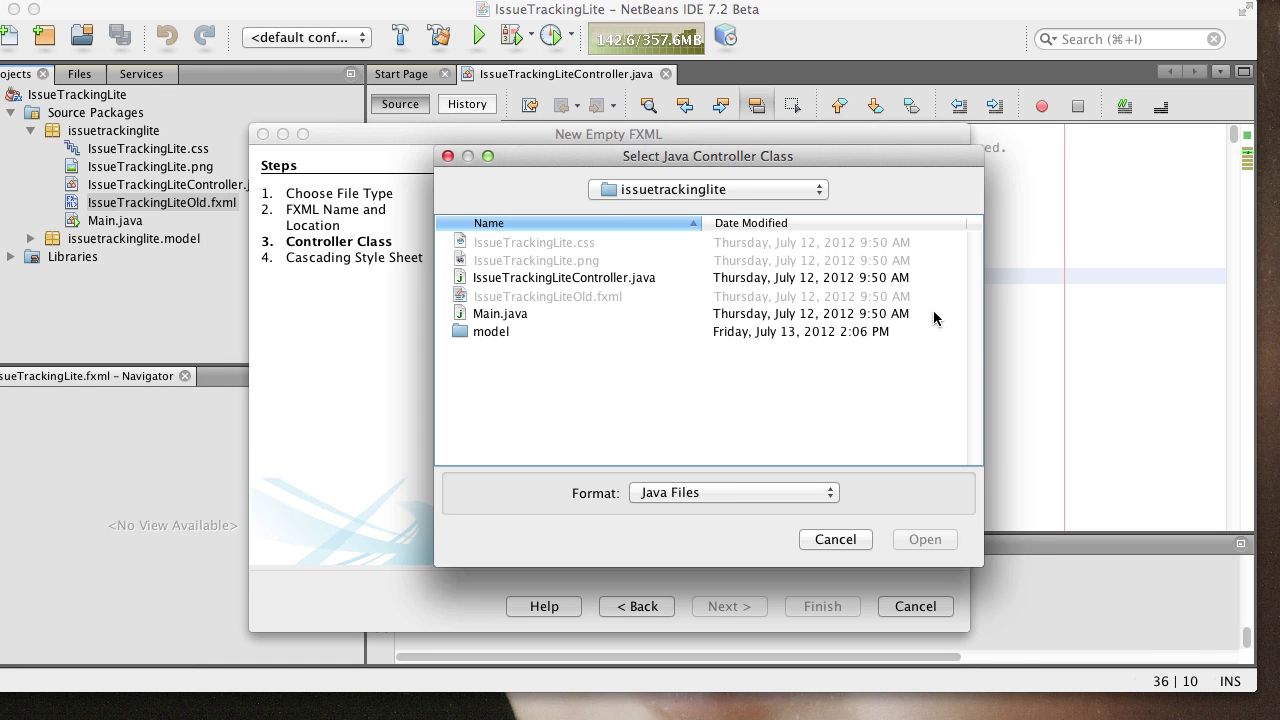
pyautogui.click(652, 191)
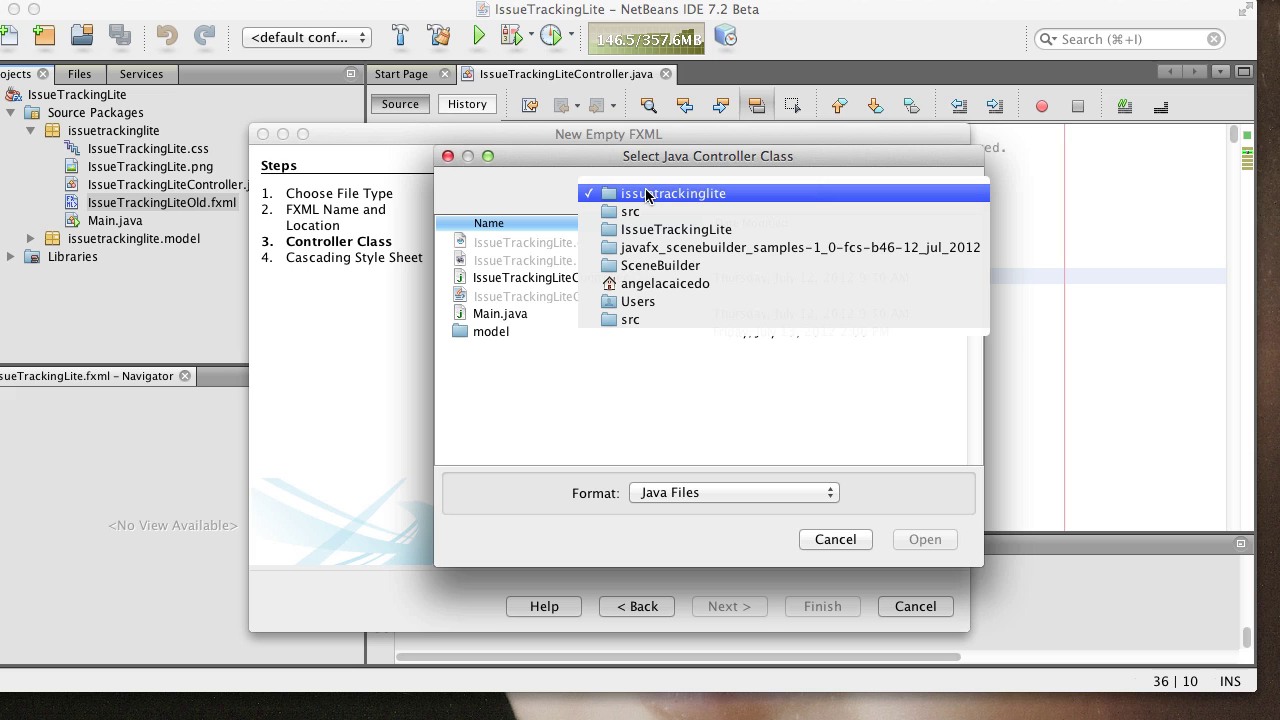
pyautogui.click(647, 194)
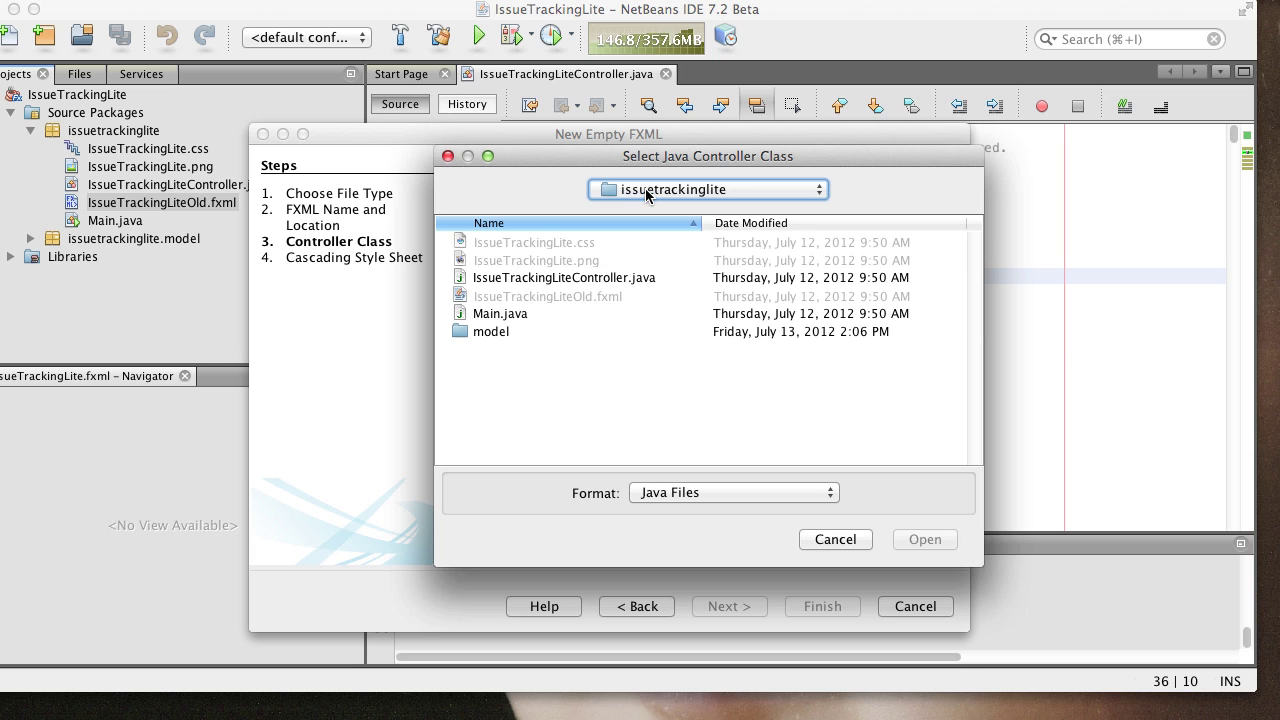
pyautogui.doubleClick(487, 281)
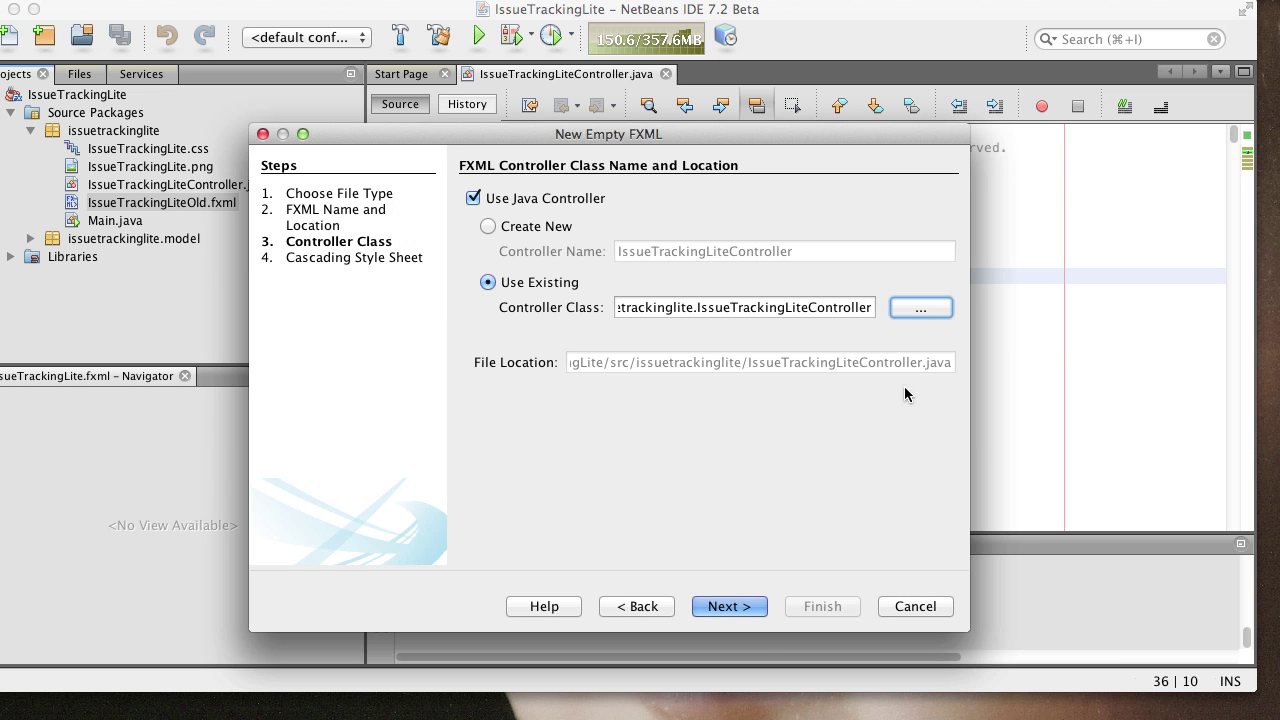
pyautogui.click(733, 608)
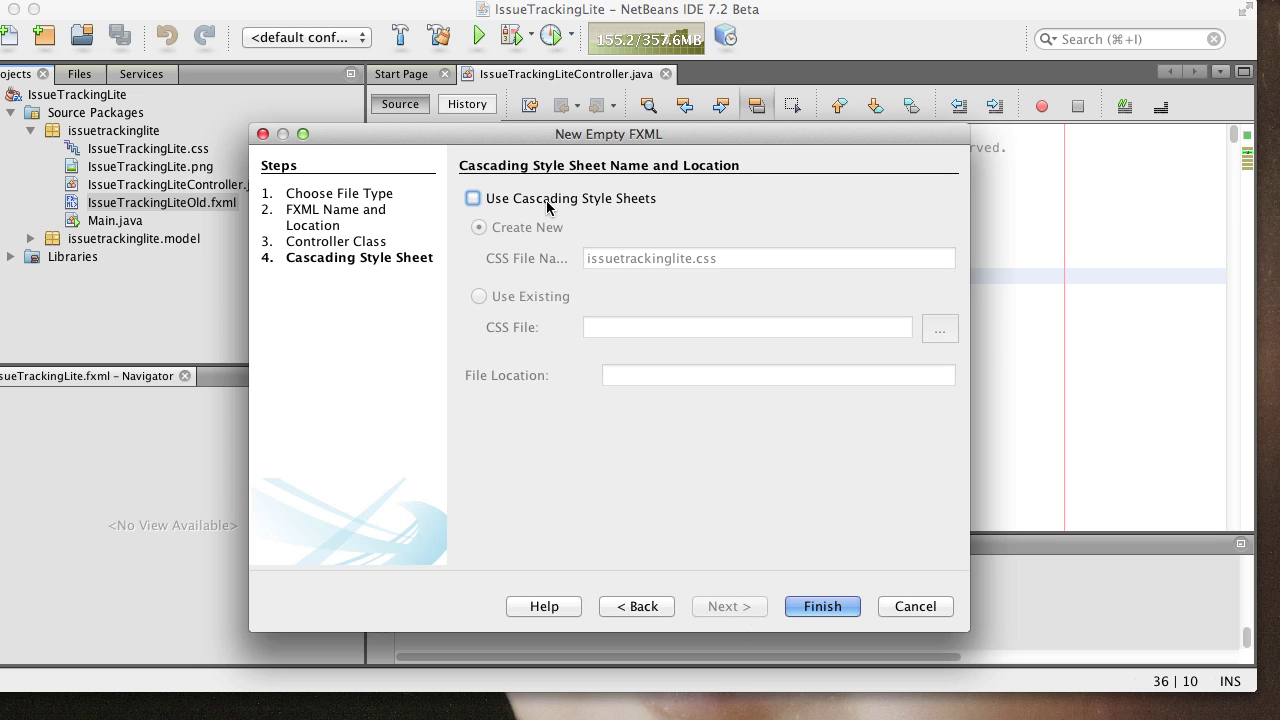
# Attach the existing IssueTrackingLite.css as the style sheet and finish creating the FXML file
pyautogui.click(472, 199)
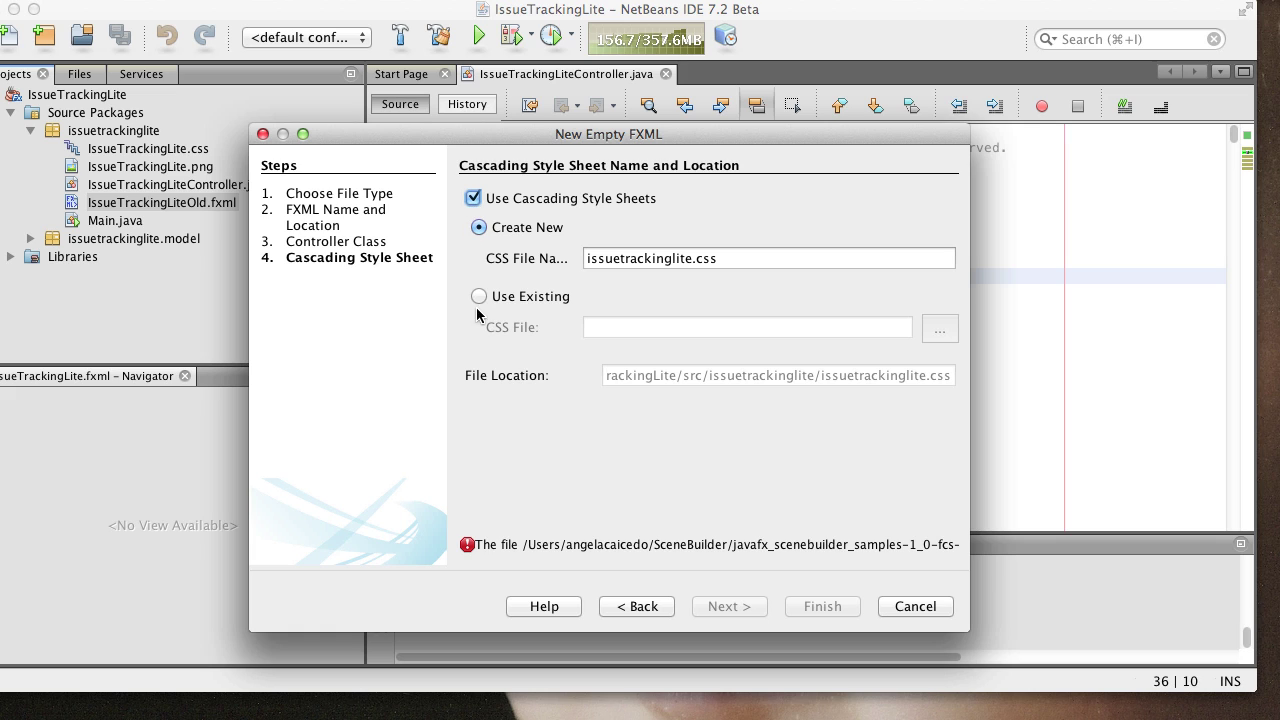
pyautogui.click(479, 298)
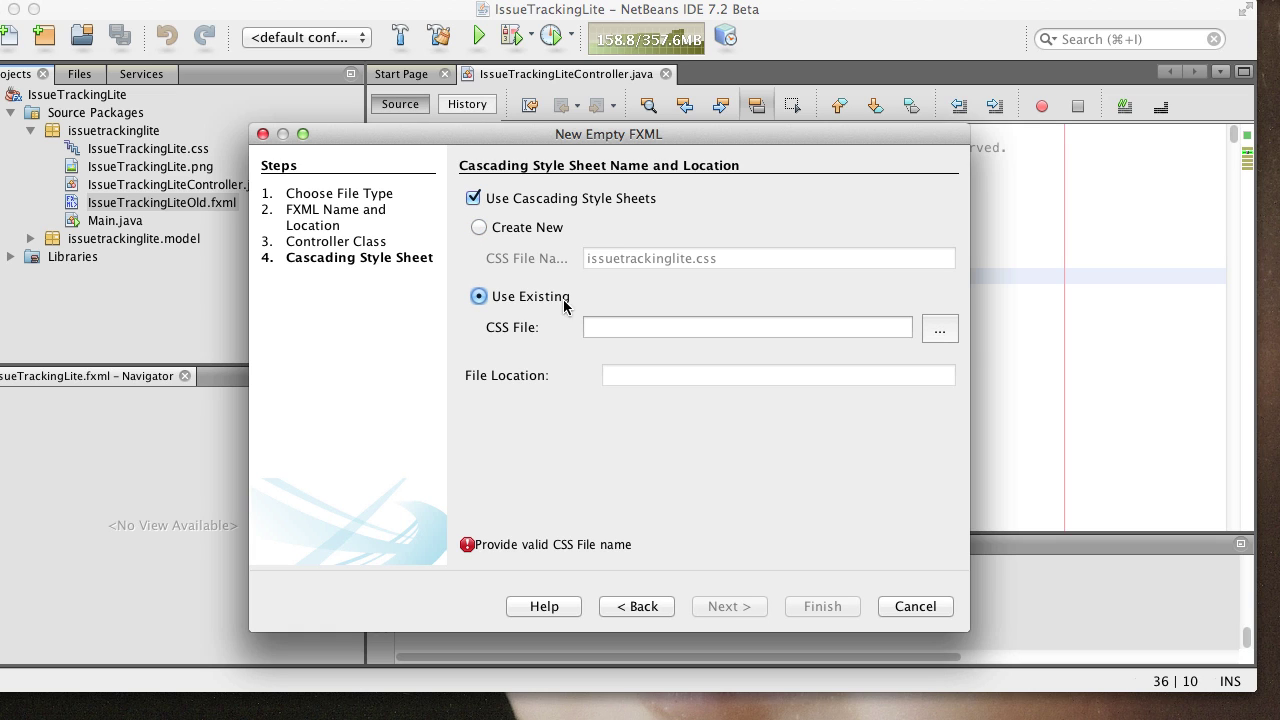
pyautogui.click(953, 329)
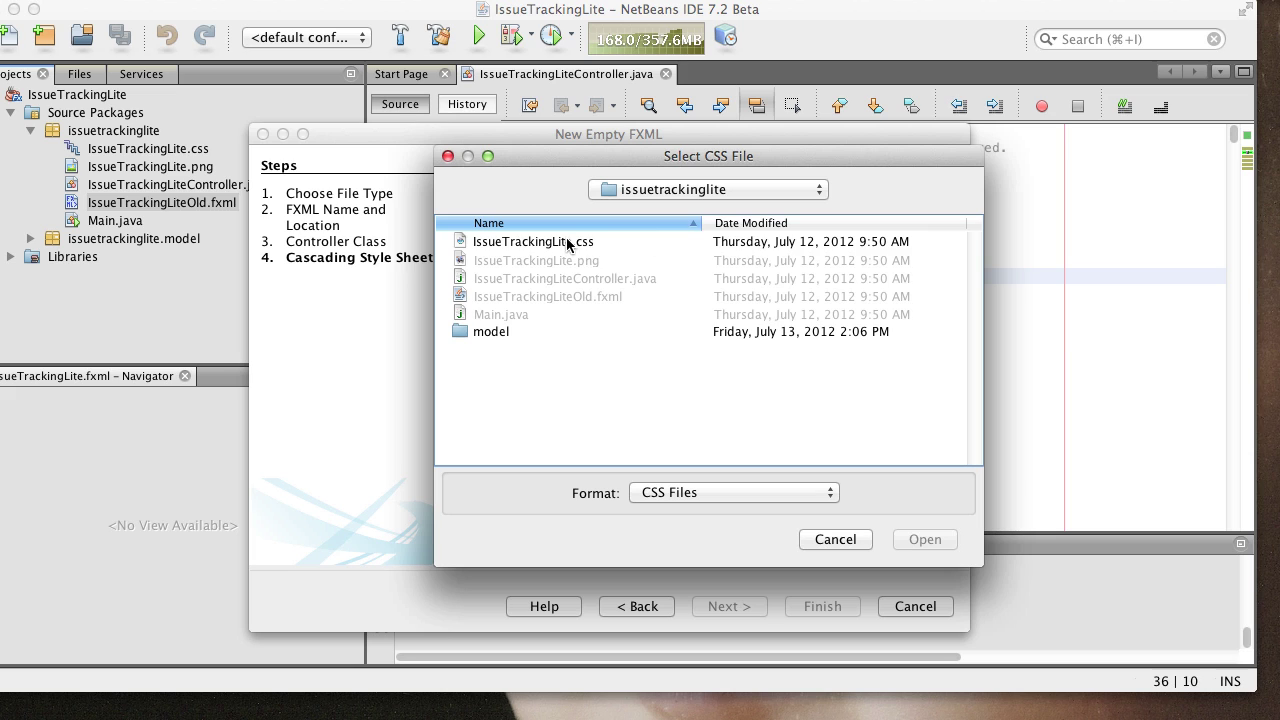
pyautogui.click(567, 242)
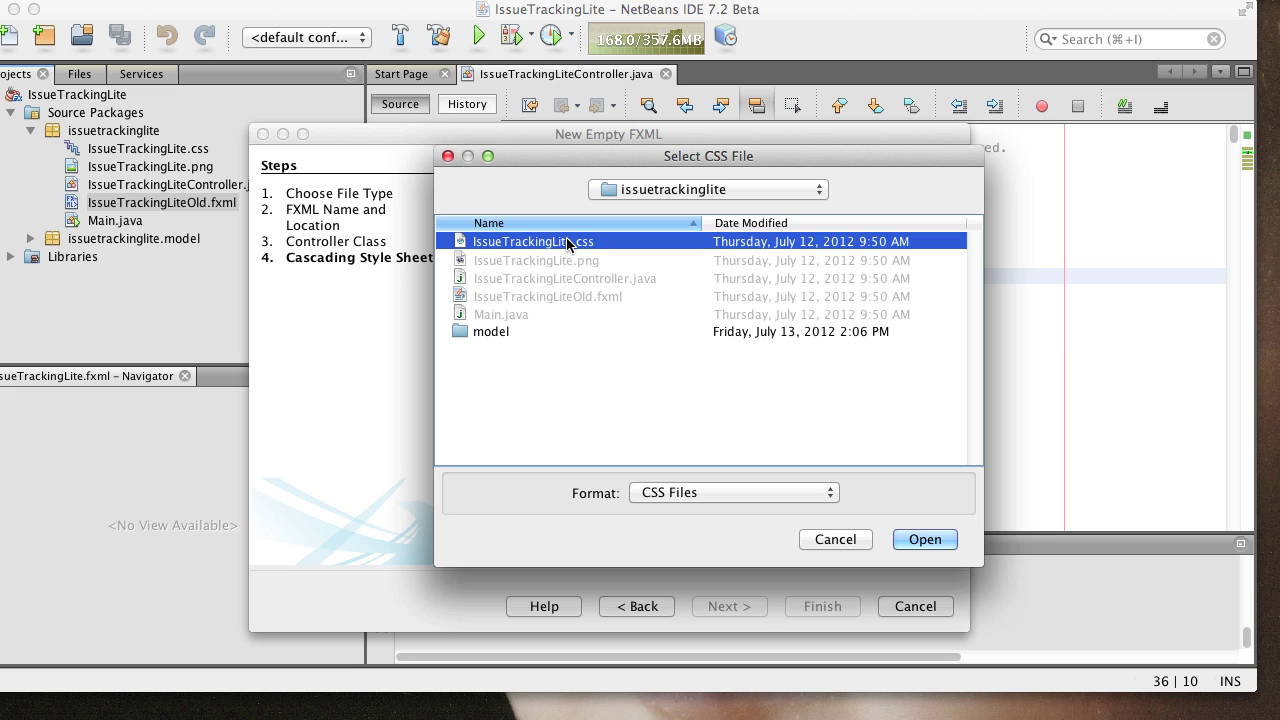
pyautogui.click(914, 540)
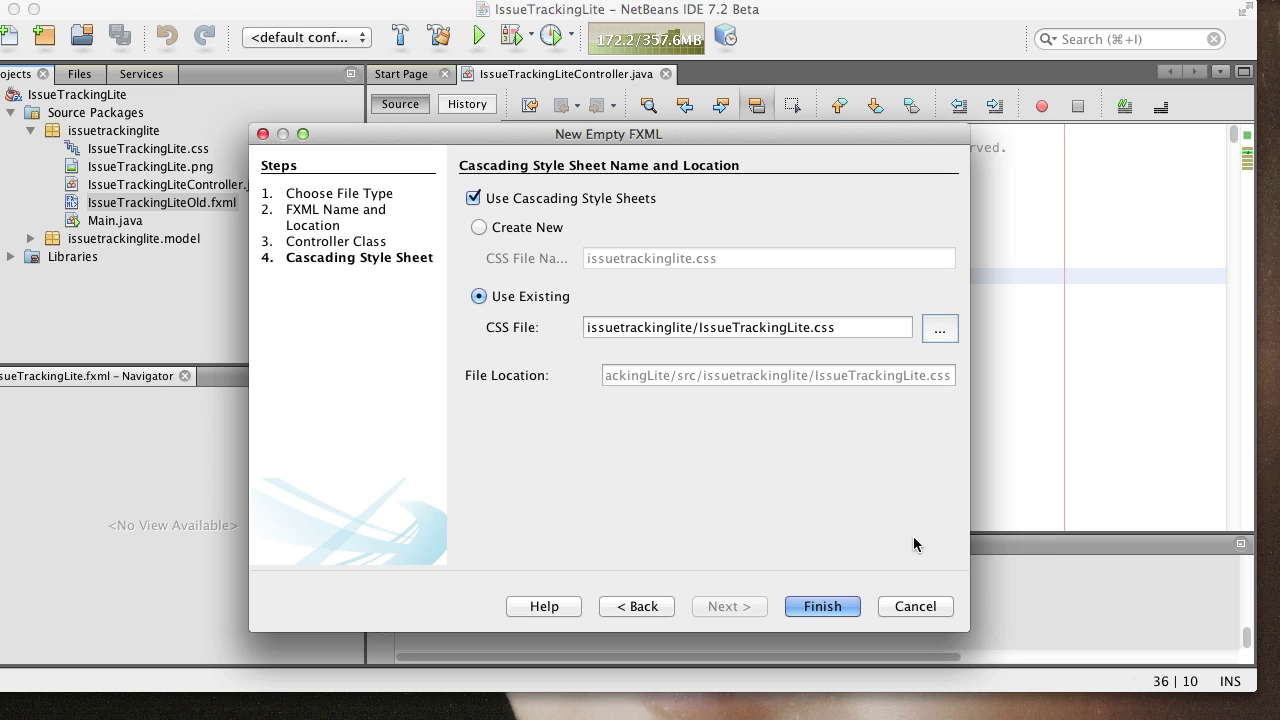
pyautogui.click(814, 606)
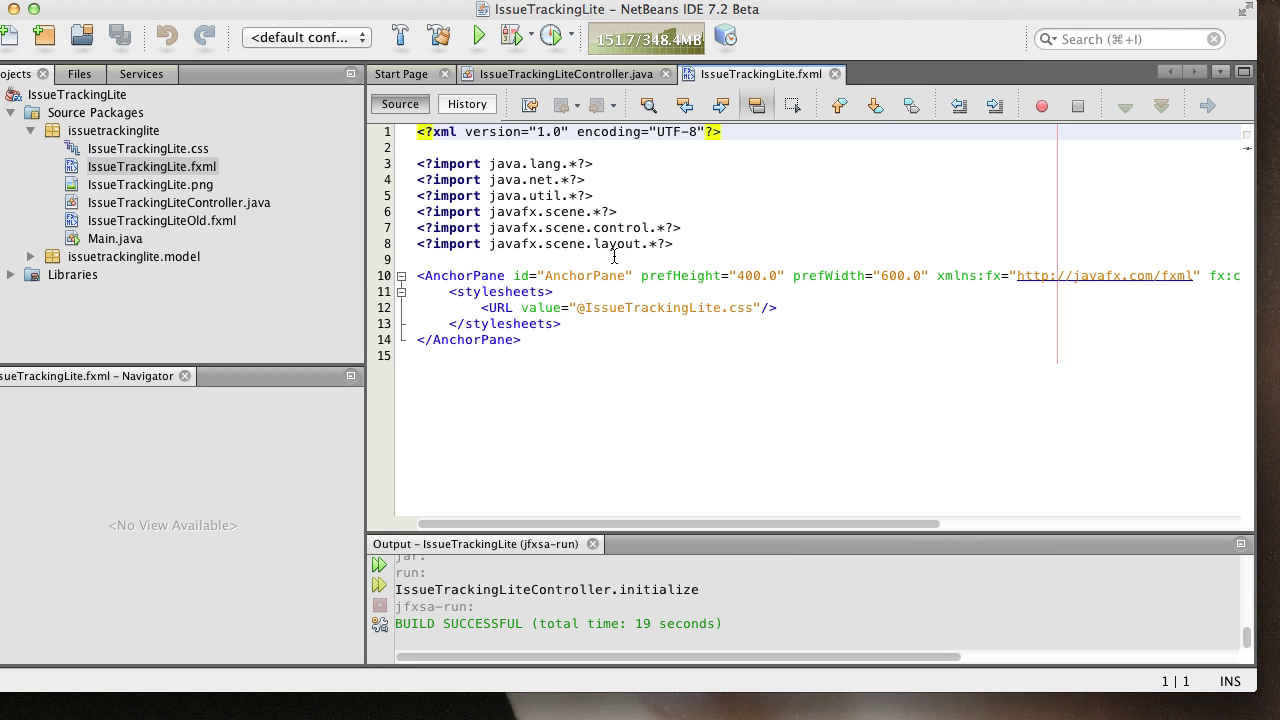
# Open the new IssueTrackingLite.fxml in JavaFX Scene Builder
pyautogui.doubleClick(192, 167)
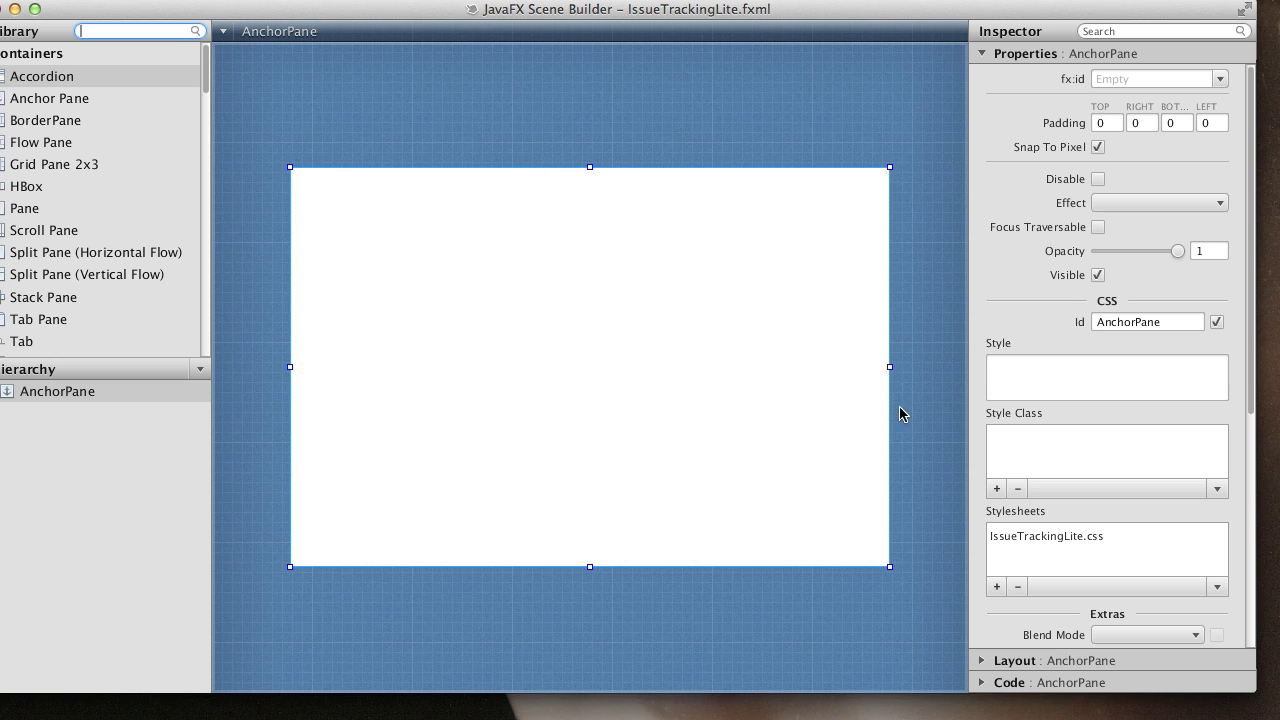
# Check the root AnchorPane's controller class and stylesheet, and set its preferred width to 800 and preferred height to 600
pyautogui.click(1062, 683)
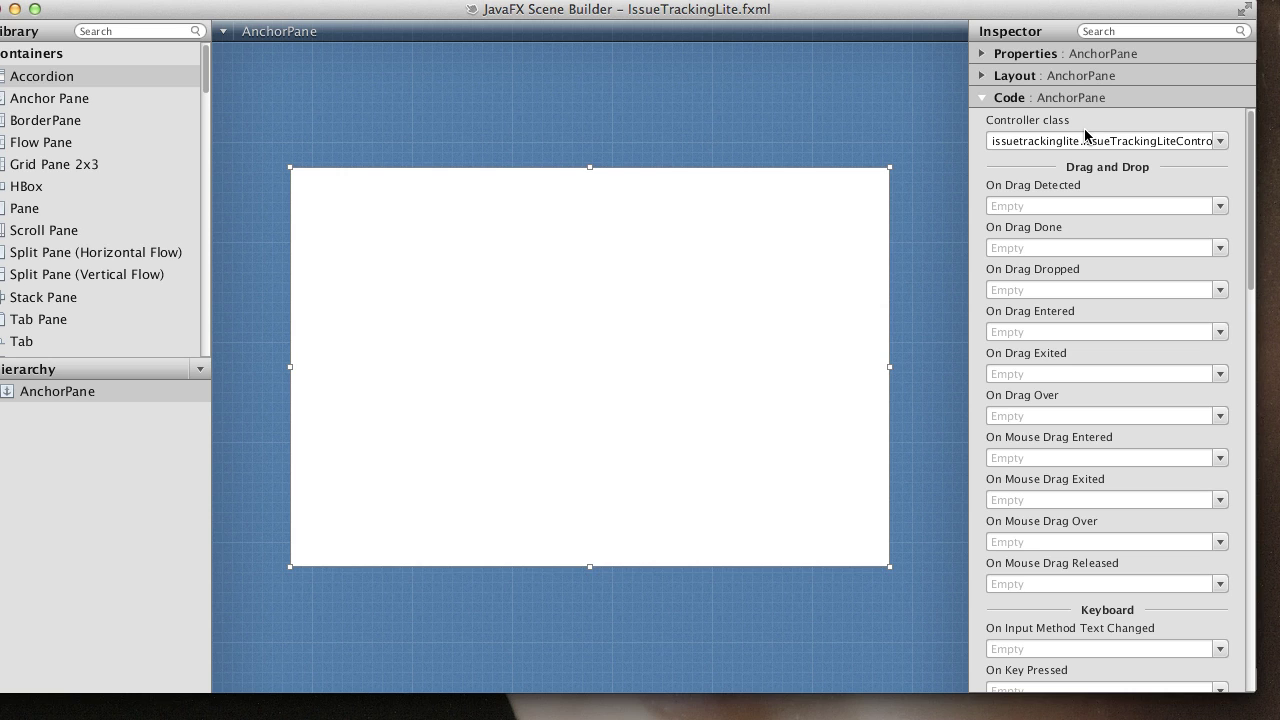
pyautogui.click(1070, 56)
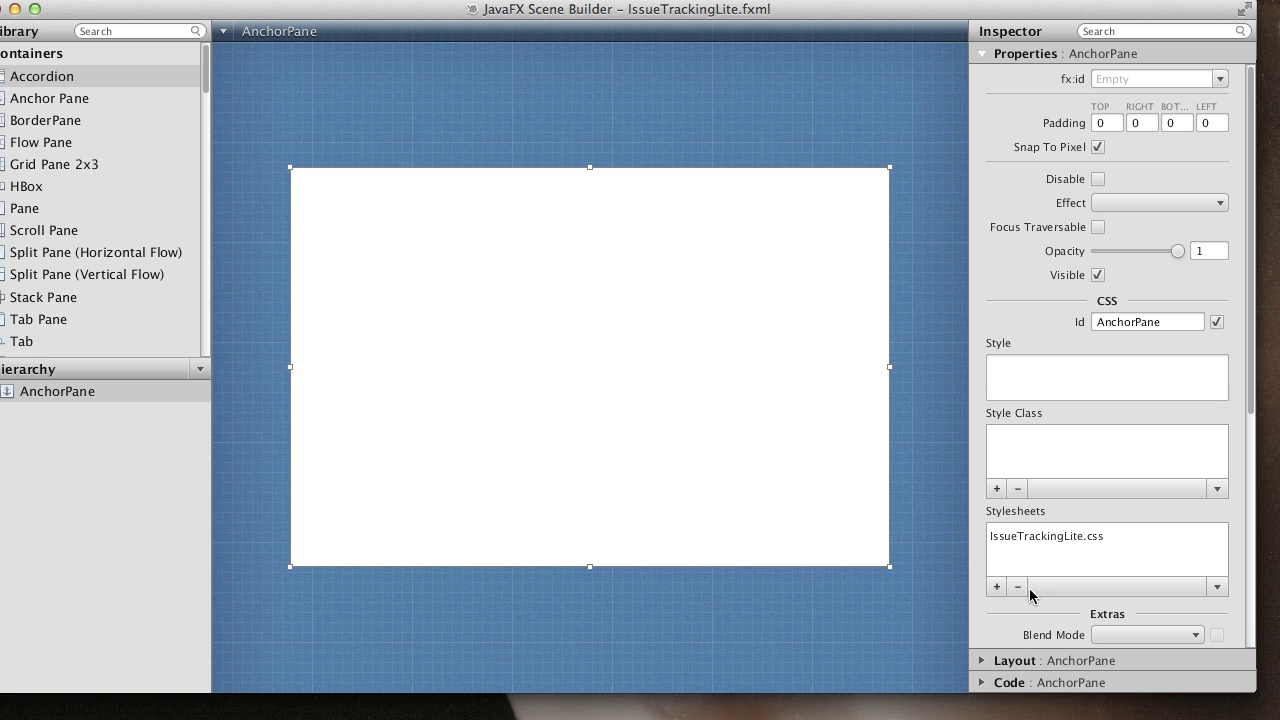
pyautogui.click(1060, 668)
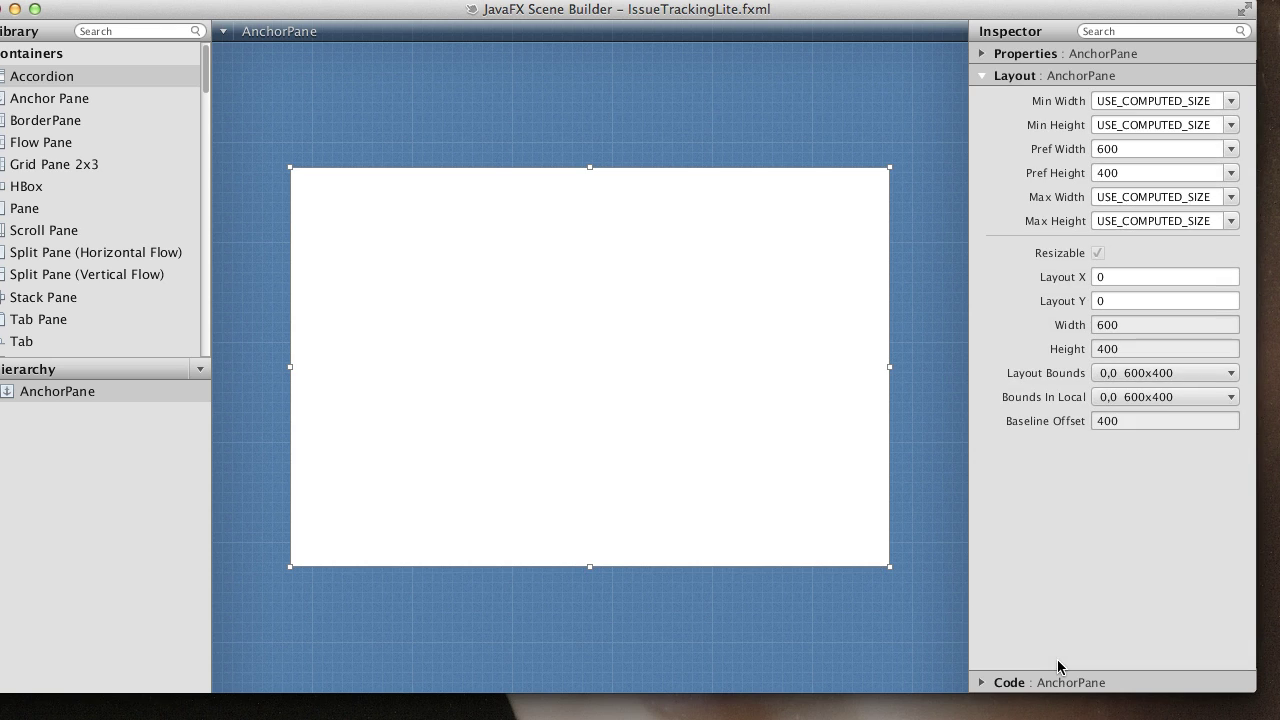
pyautogui.doubleClick(1122, 156)
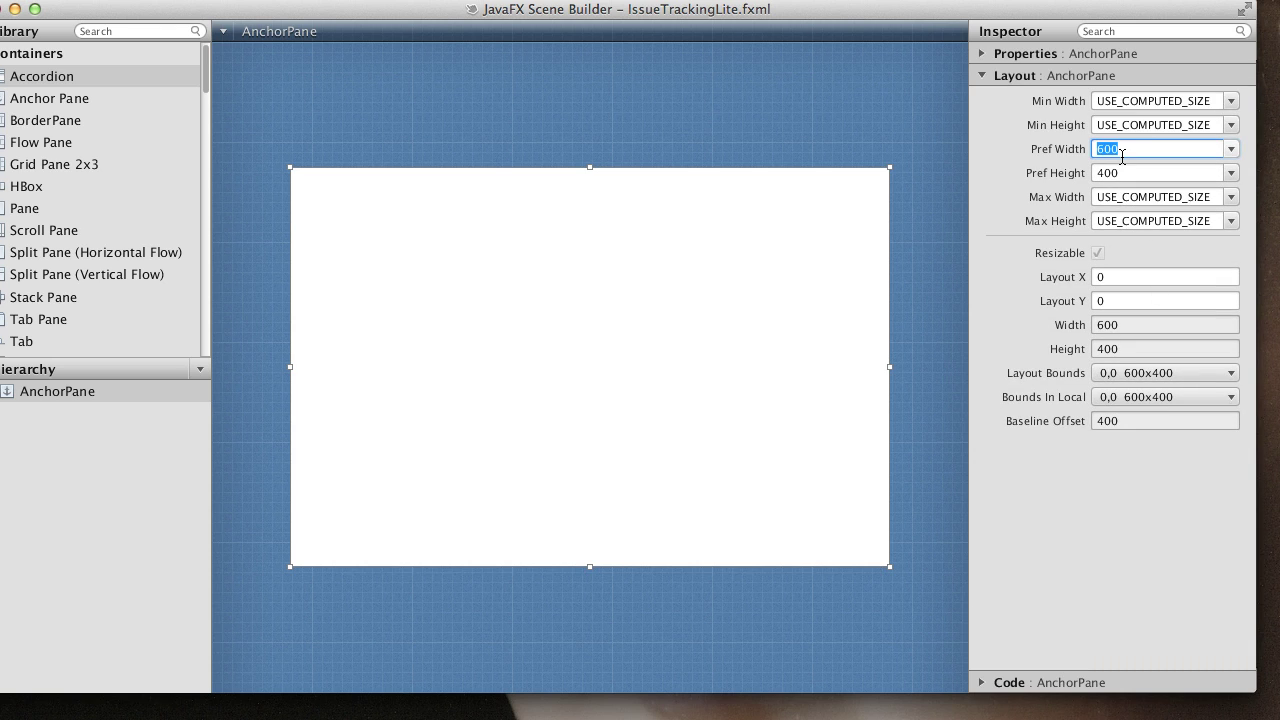
pyautogui.write('800')
pyautogui.doubleClick(1108, 174)
pyautogui.write('6')
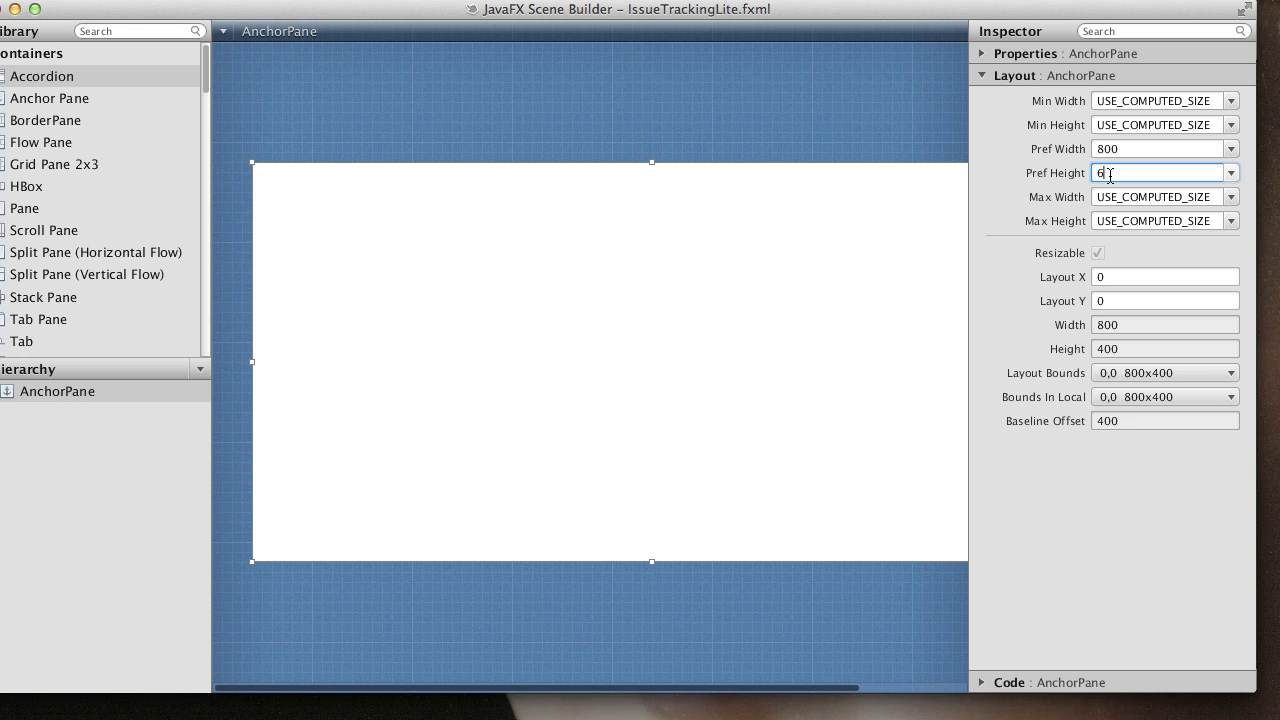
pyautogui.write('00')
pyautogui.press('Return')
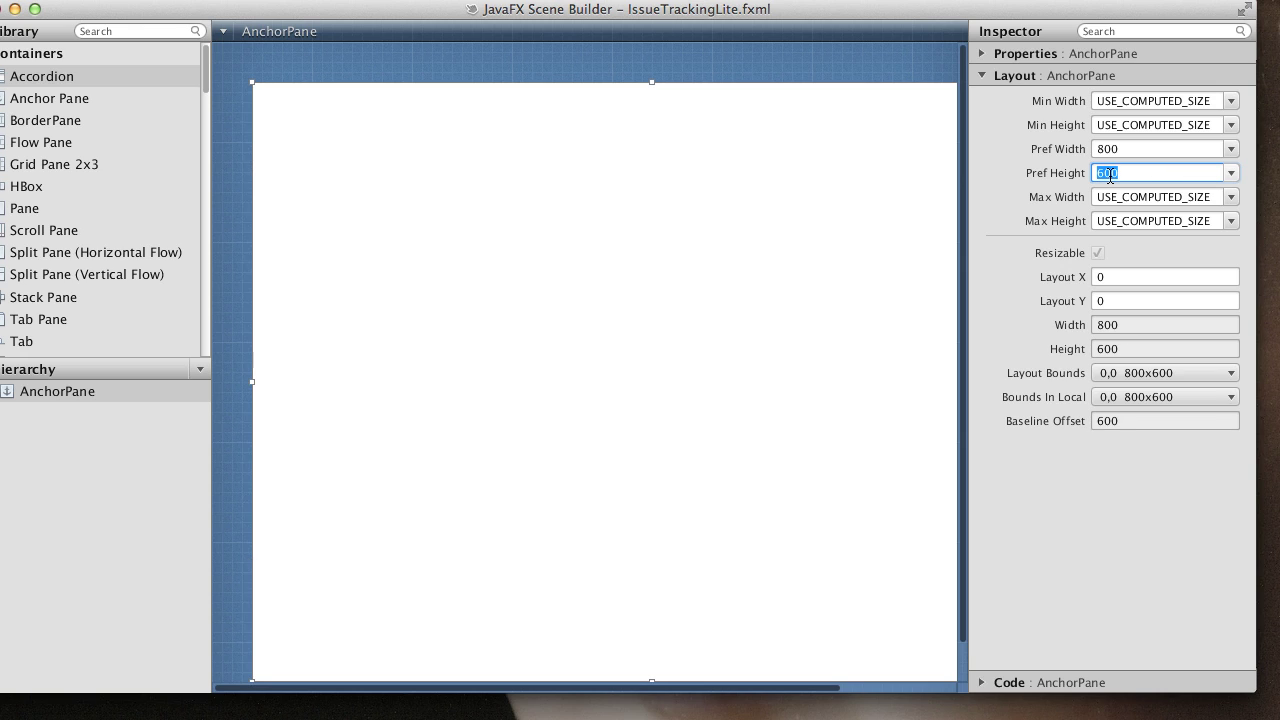
# Add a horizontal-flow Split Pane fitted to the root AnchorPane, with its divider placed for a left section about 196 px wide
pyautogui.click(205, 79)
pyautogui.moveTo(205, 79)
pyautogui.mouseDown()
pyautogui.moveTo(206, 94)
pyautogui.moveTo(208, 63)
pyautogui.mouseUp()
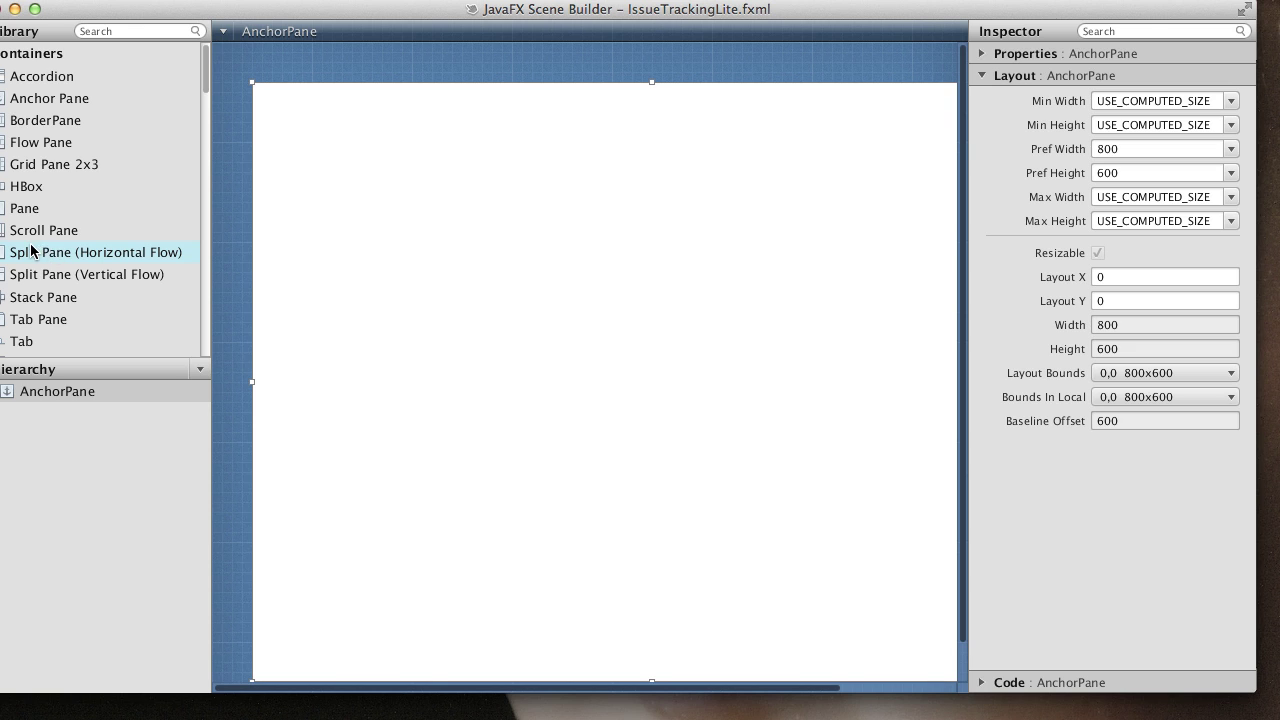
pyautogui.moveTo(34, 251); pyautogui.dragTo(420, 290)
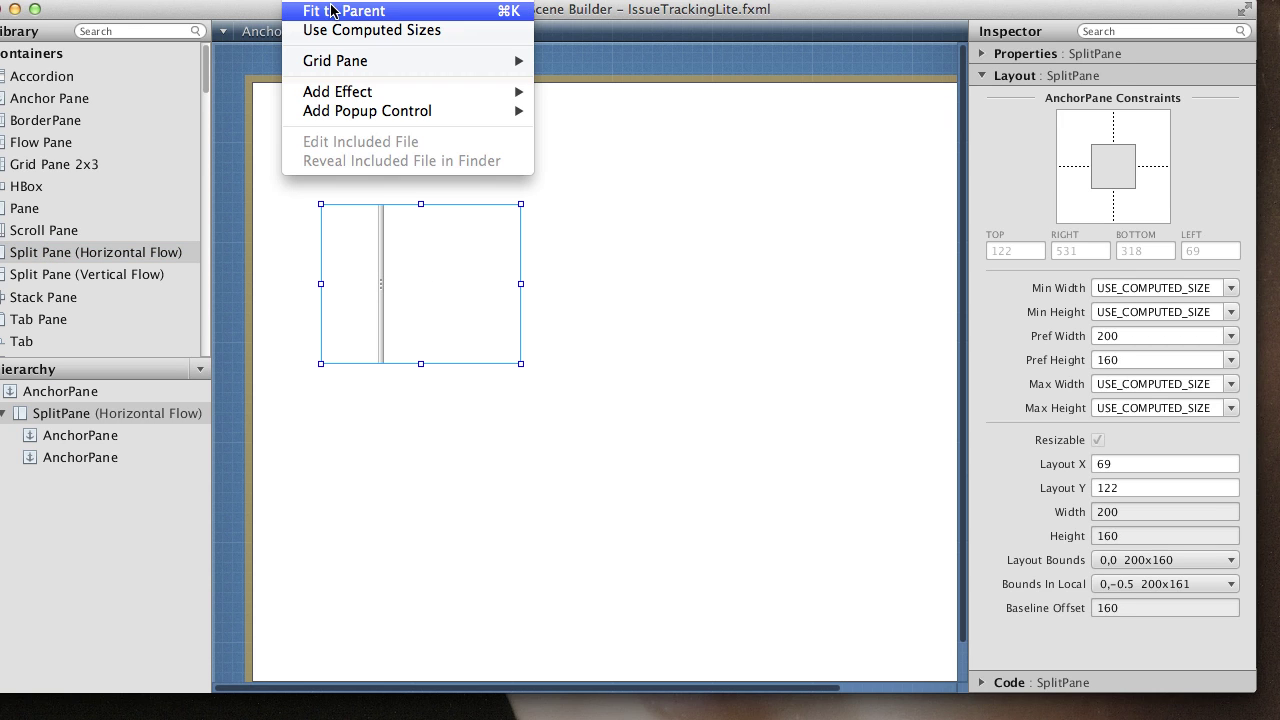
pyautogui.click(333, 12)
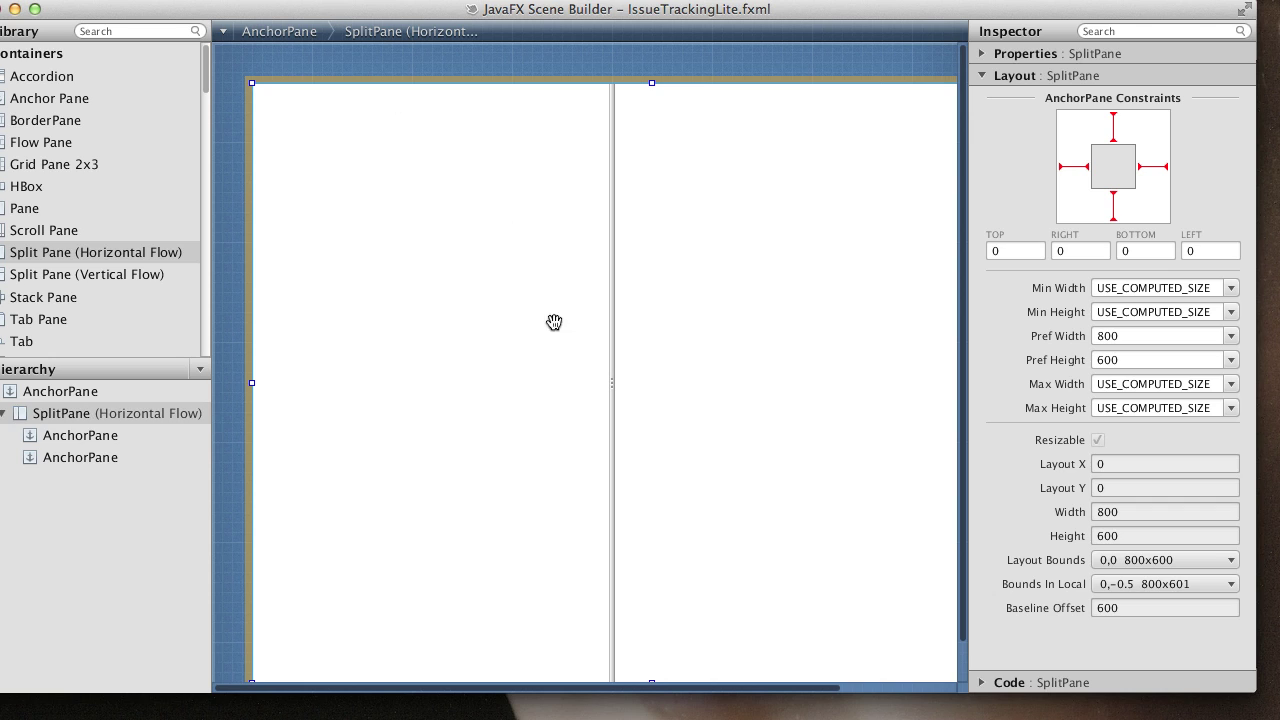
pyautogui.moveTo(610, 386); pyautogui.dragTo(450, 370)
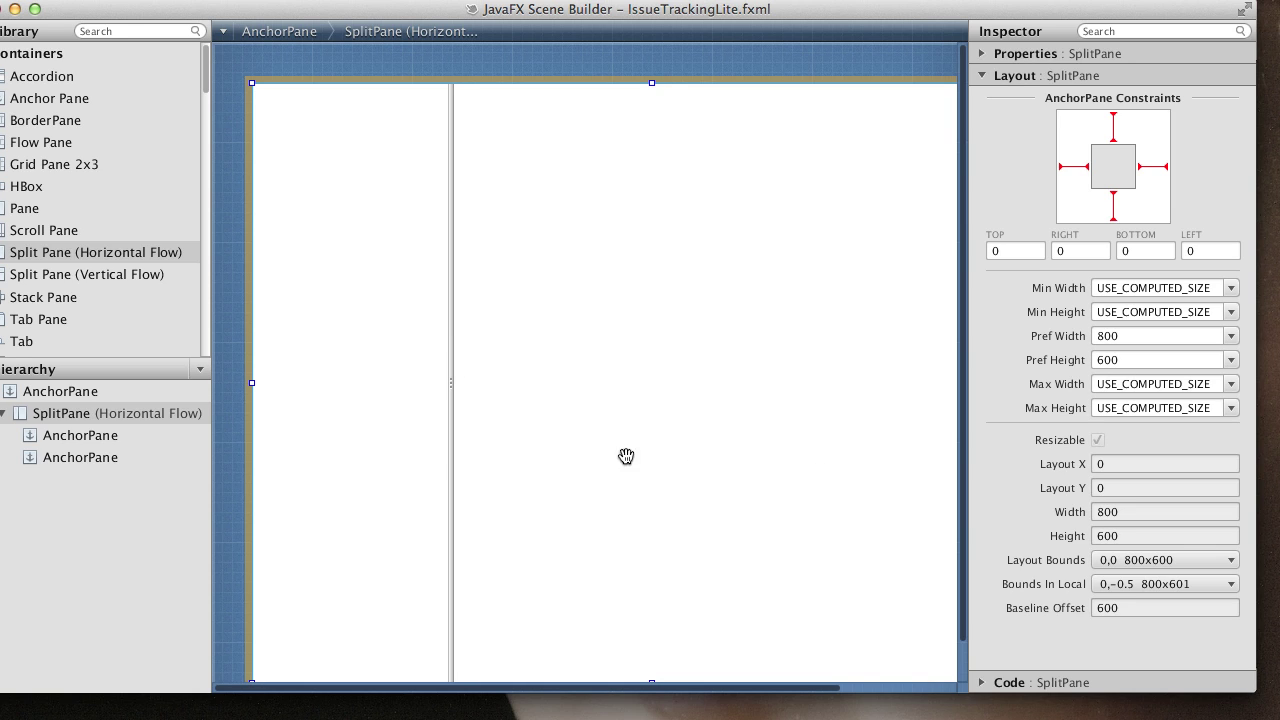
# Add a vertical-flow Split Pane fitted to the right section, with its divider placed for a lower section about 430 px high
pyautogui.click(24, 278)
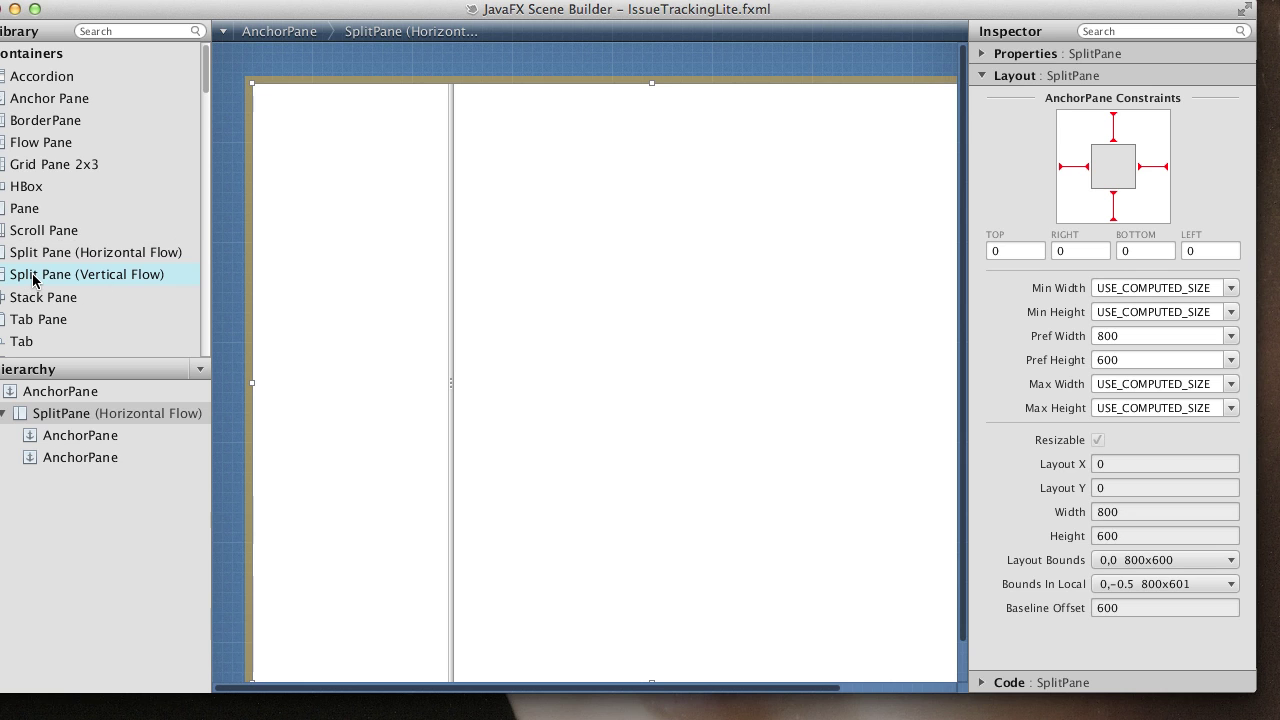
pyautogui.moveTo(33, 278); pyautogui.dragTo(642, 373)
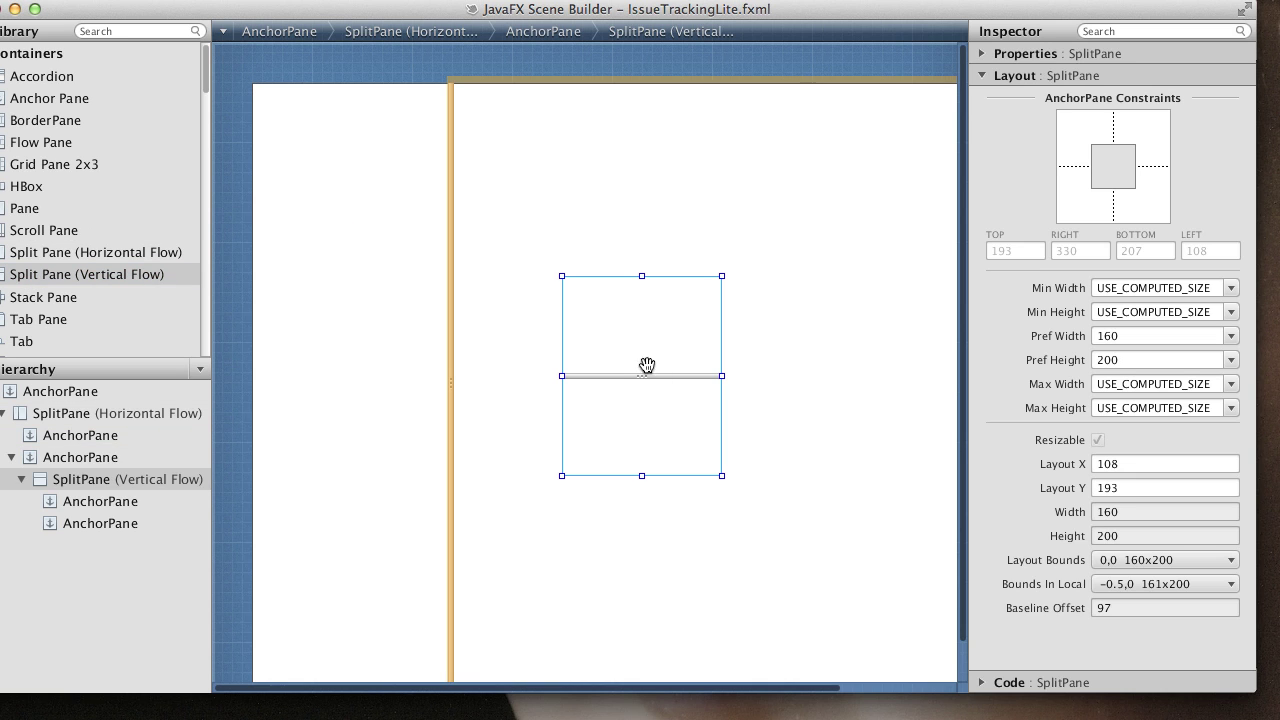
pyautogui.click(320, 0)
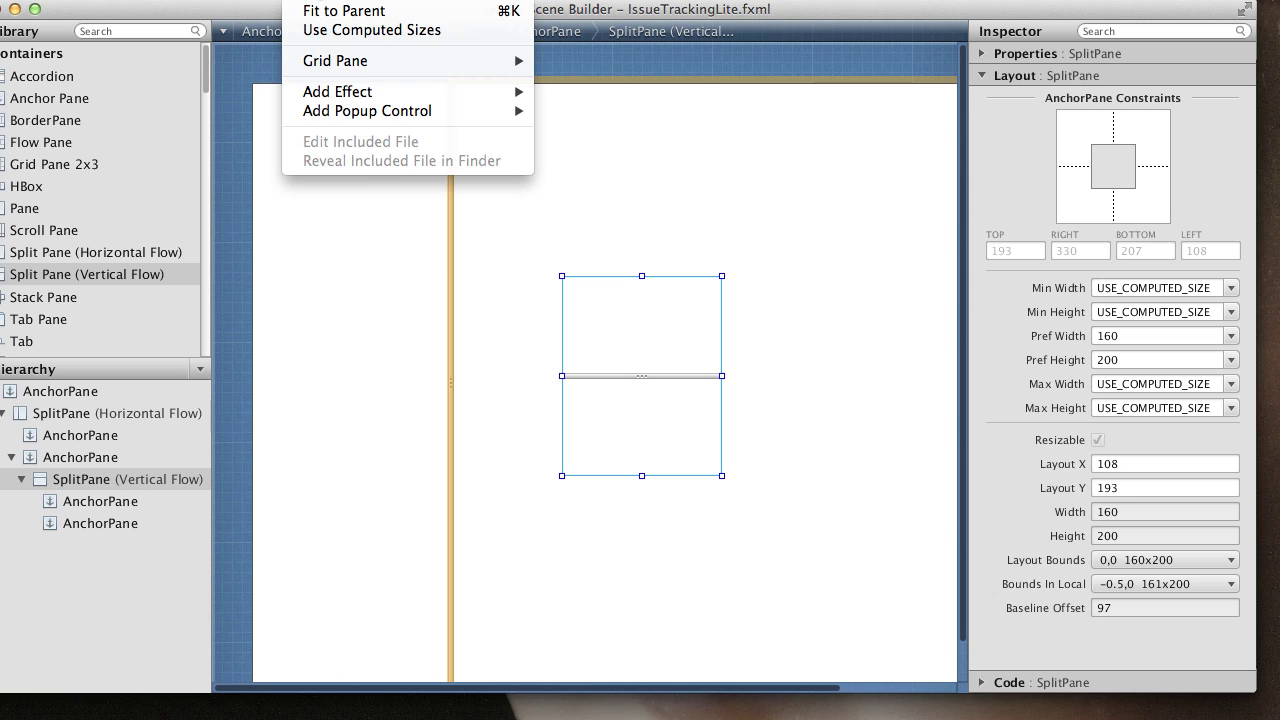
pyautogui.click(334, 11)
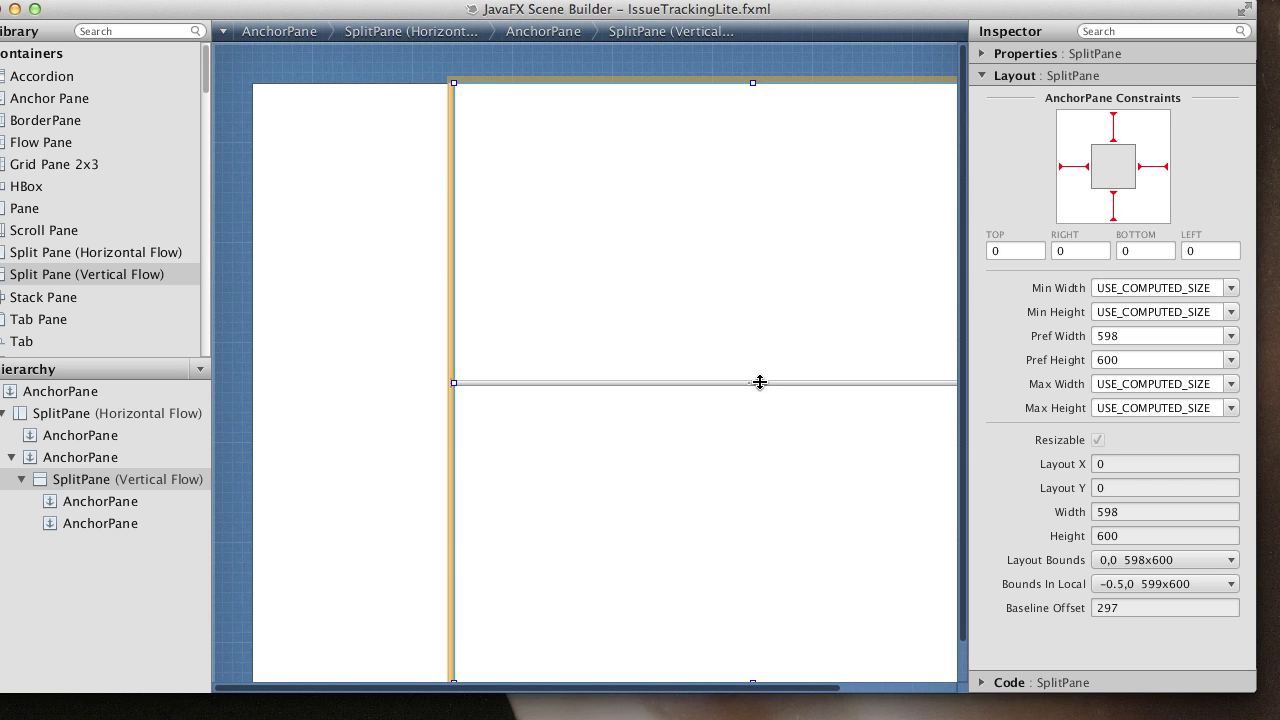
pyautogui.moveTo(760, 383); pyautogui.dragTo(747, 251)
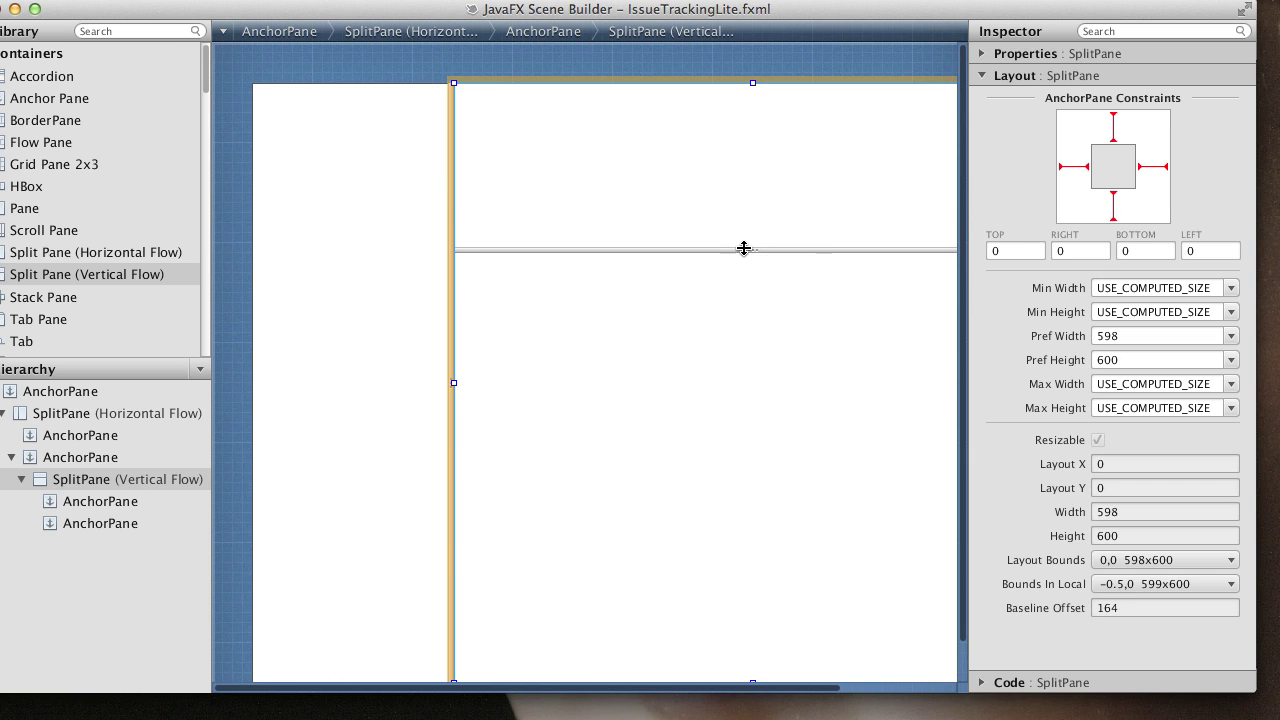
pyautogui.click(699, 349)
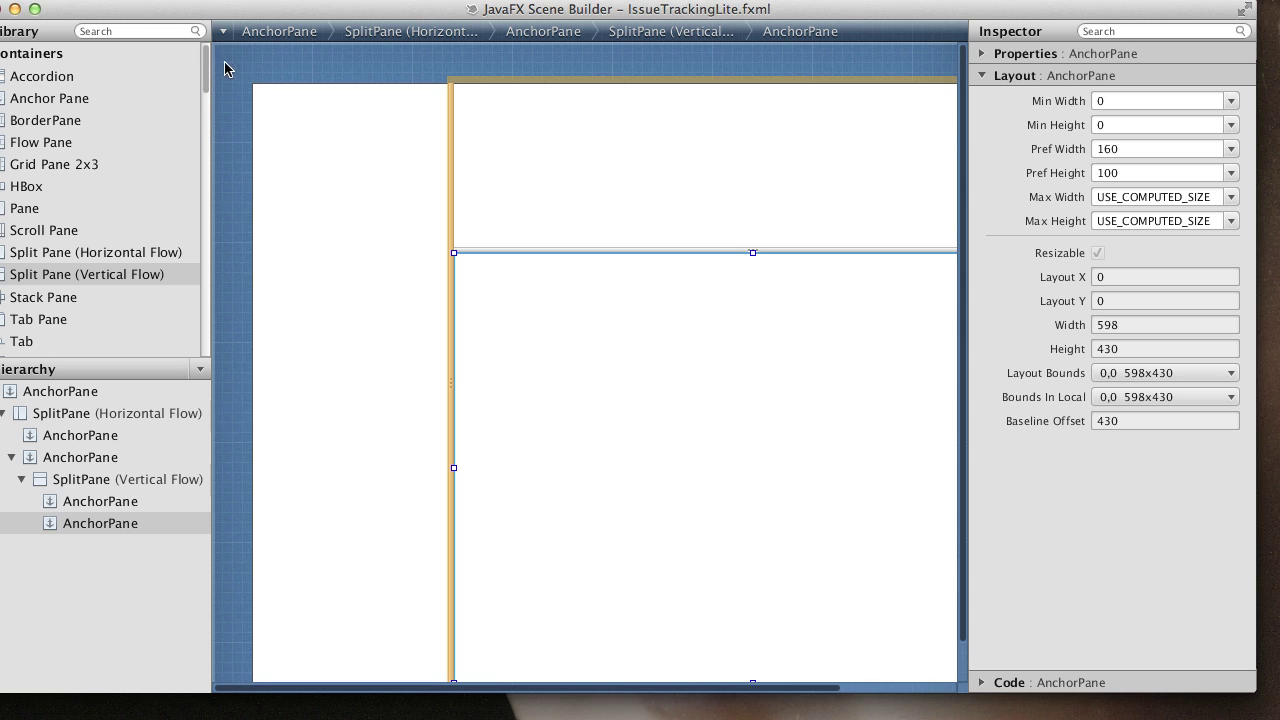
# Find the List View control in the library, add it to the left section and fit it to its parent
pyautogui.click(130, 31)
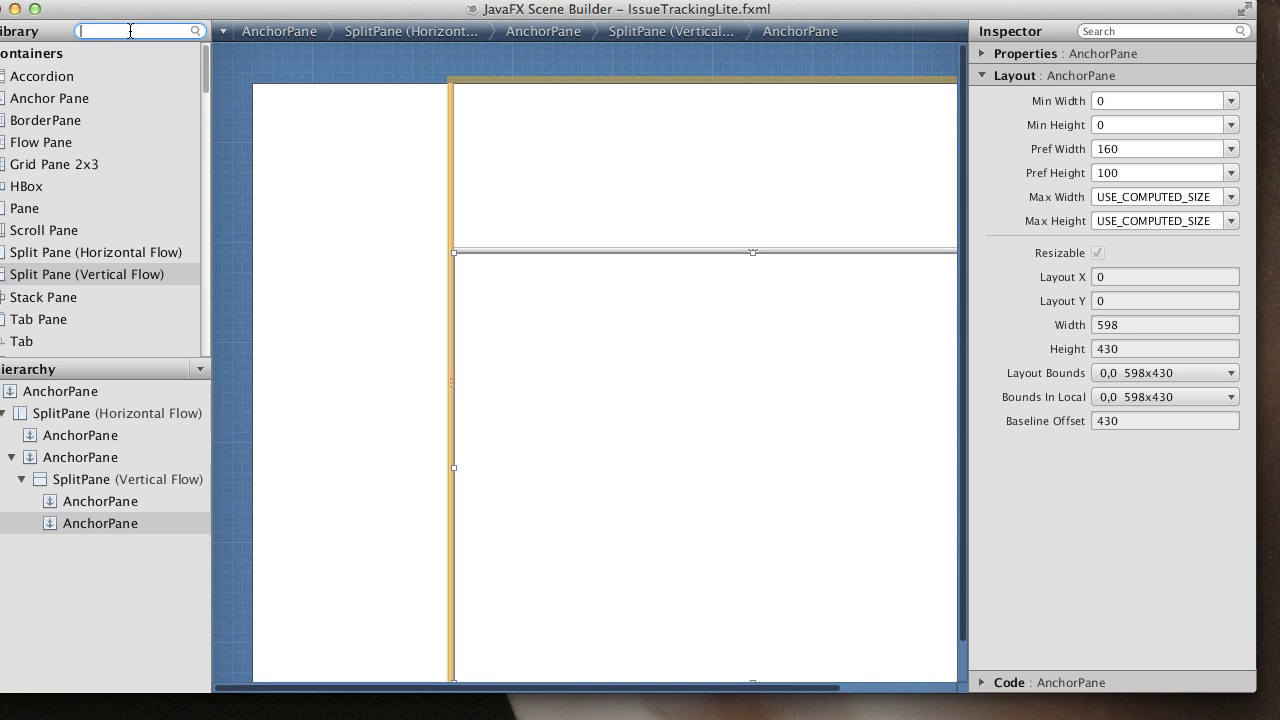
pyautogui.write('li')
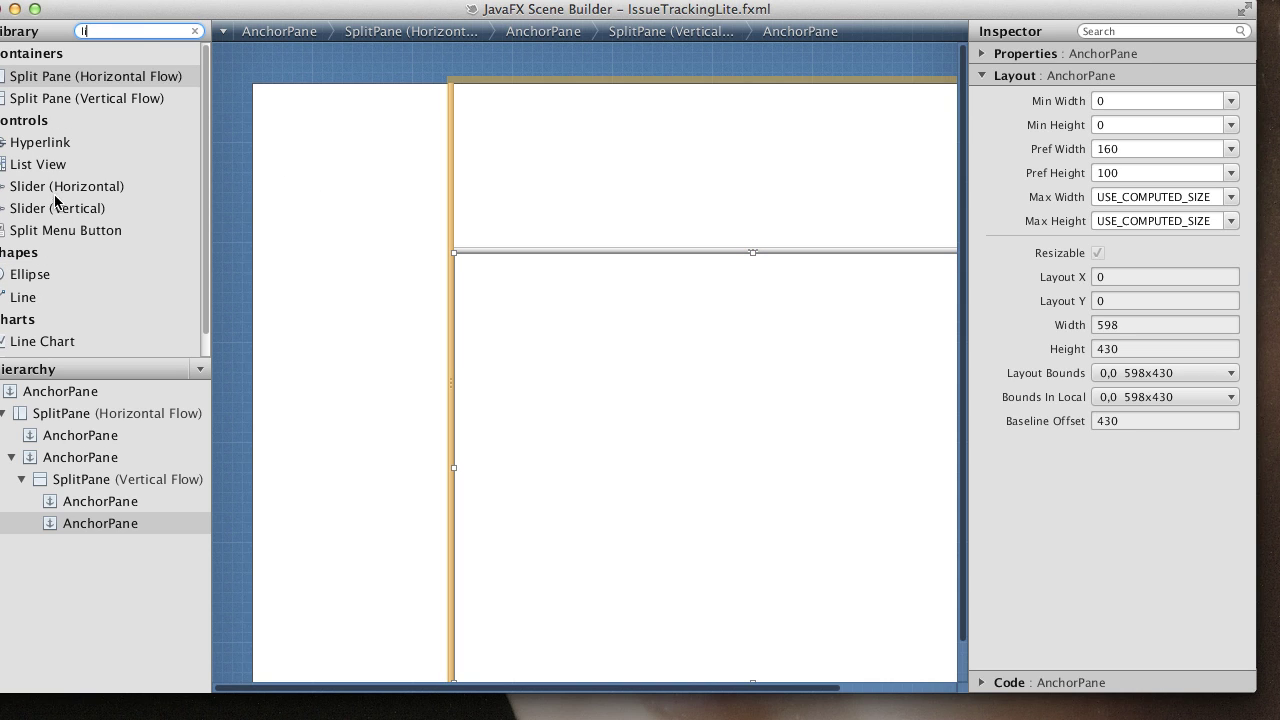
pyautogui.write('s')
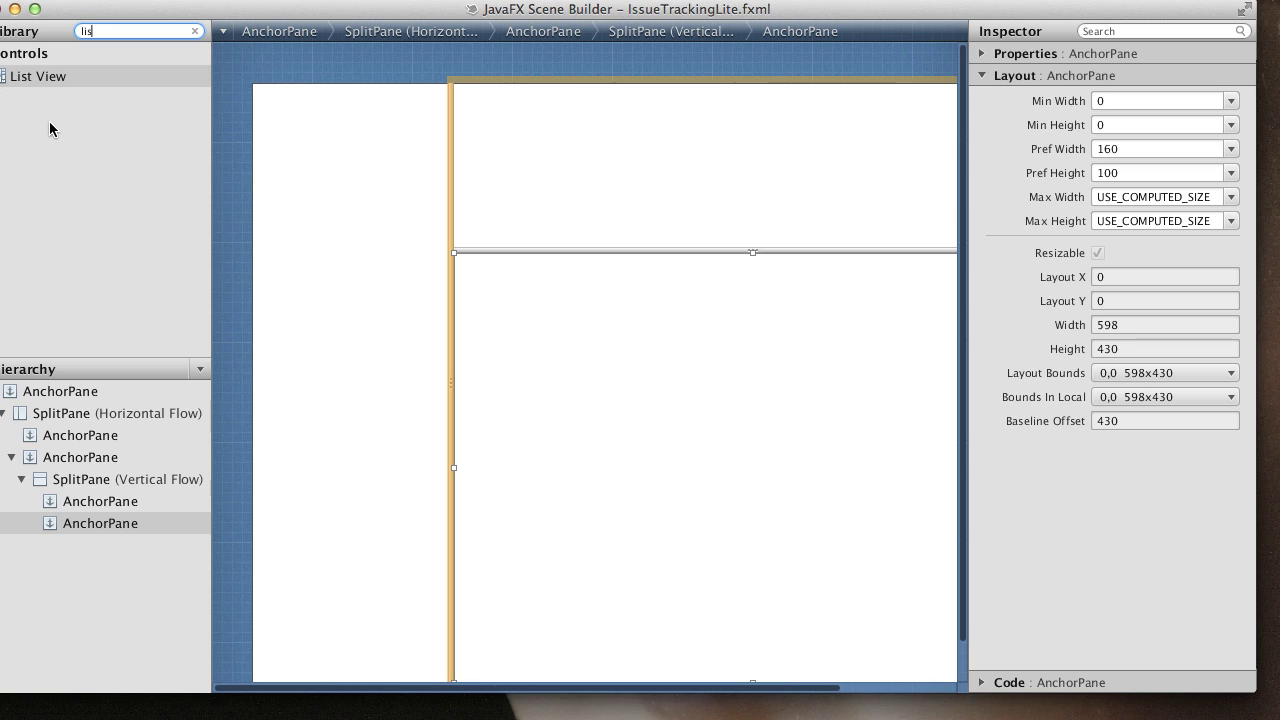
pyautogui.moveTo(34, 77); pyautogui.dragTo(336, 220)
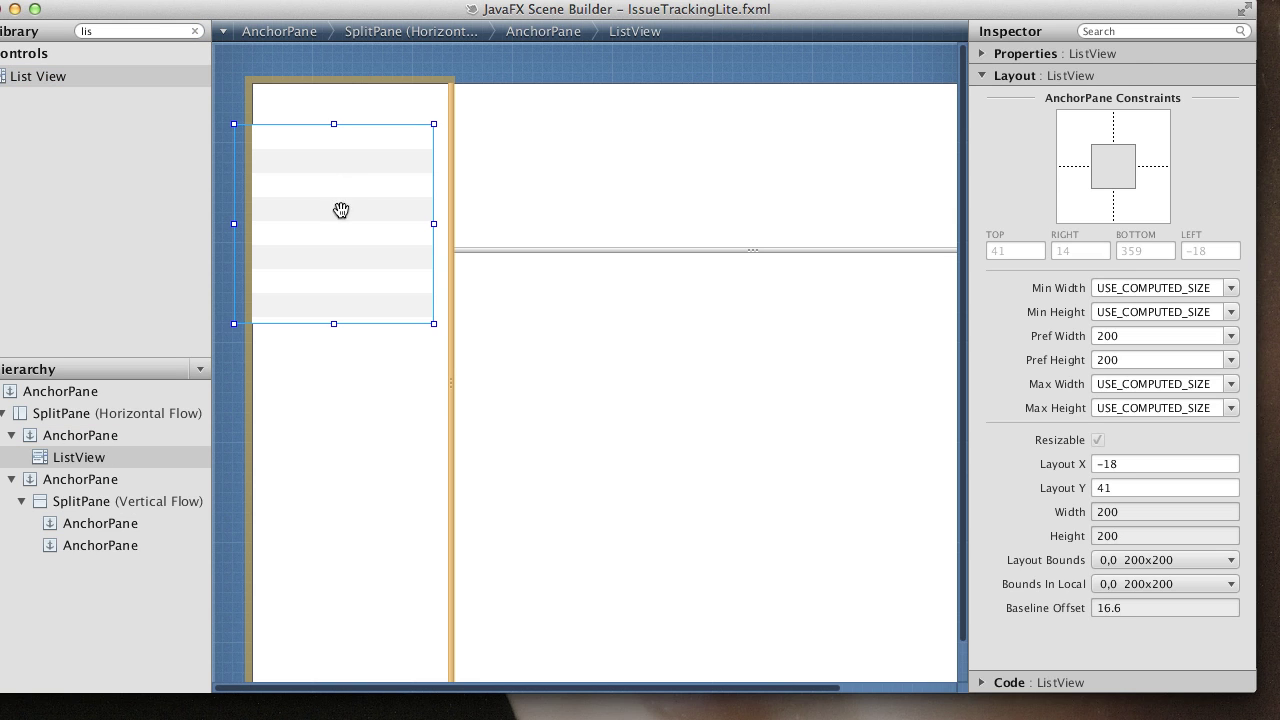
pyautogui.click(257, 0)
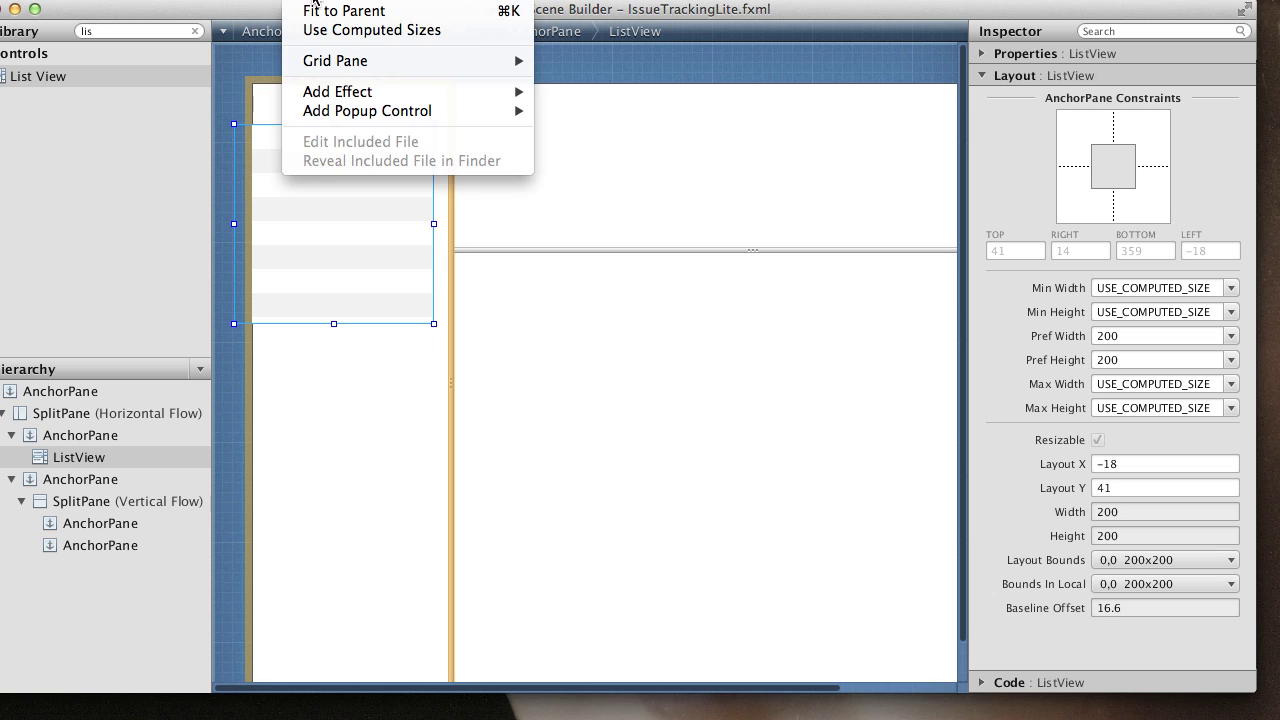
pyautogui.click(315, 12)
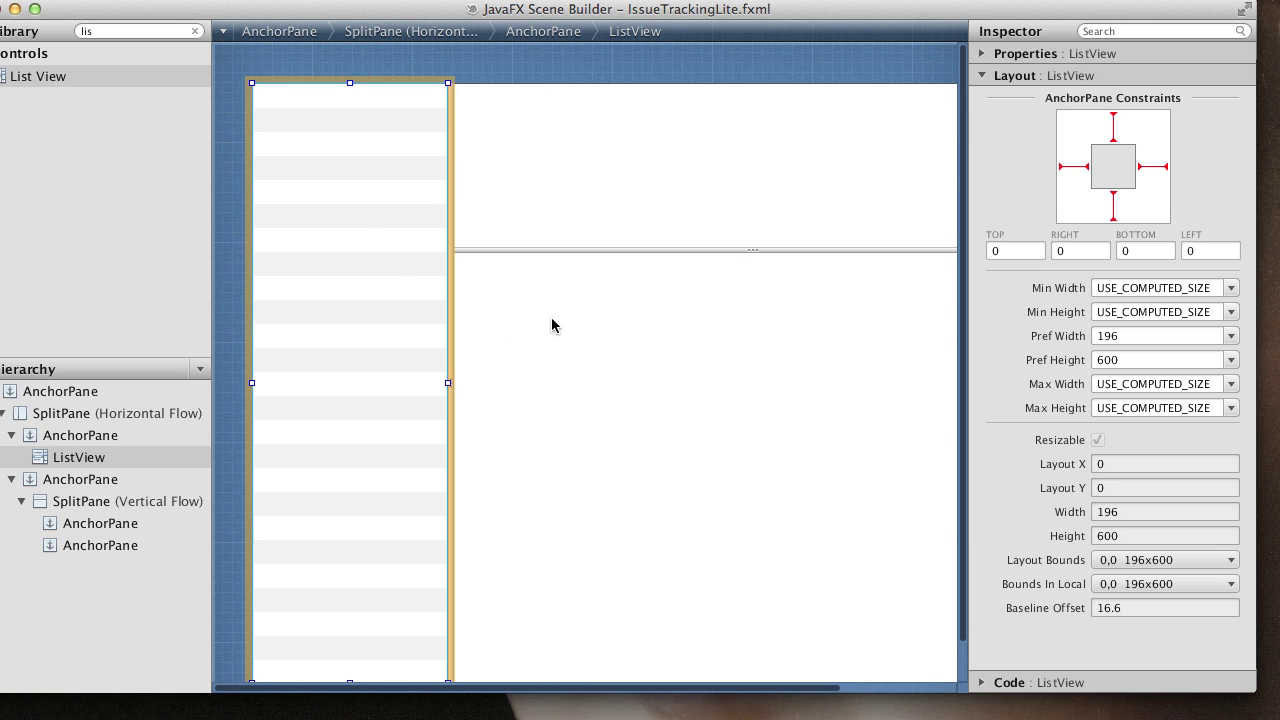
# Assign the fx:id list to the ListView
pyautogui.click(1104, 55)
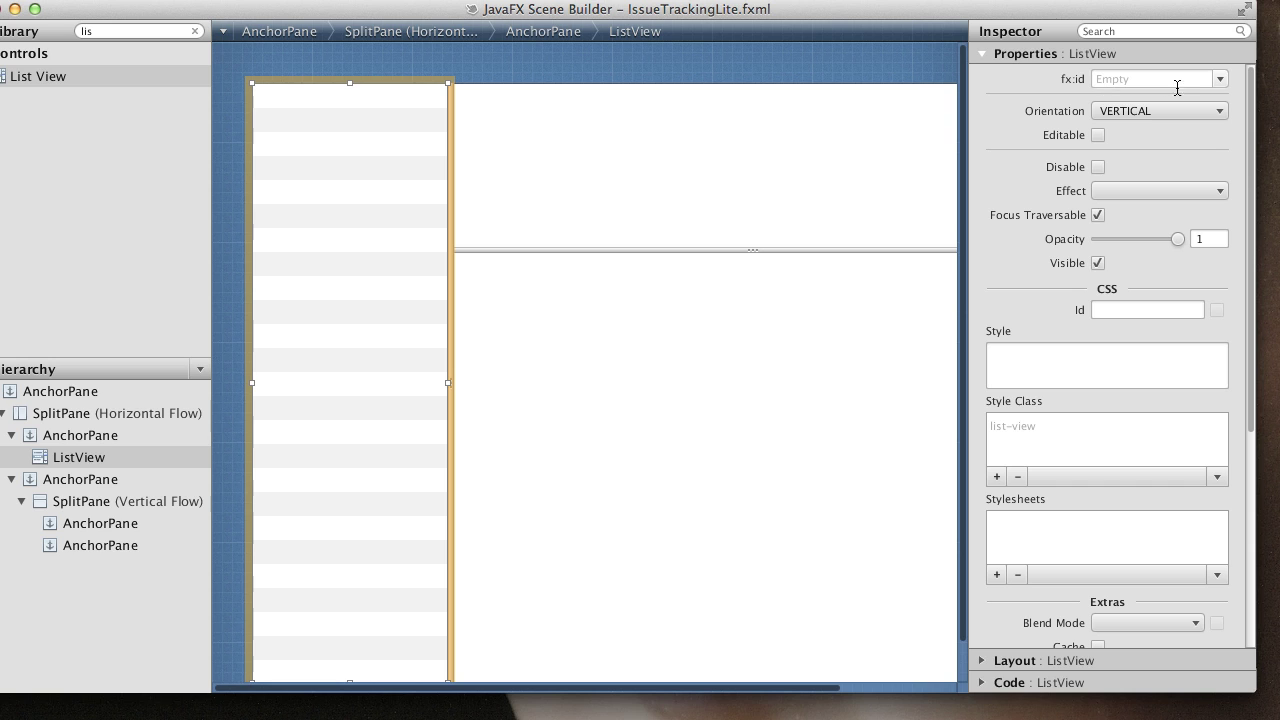
pyautogui.click(1222, 79)
pyautogui.click(1222, 79)
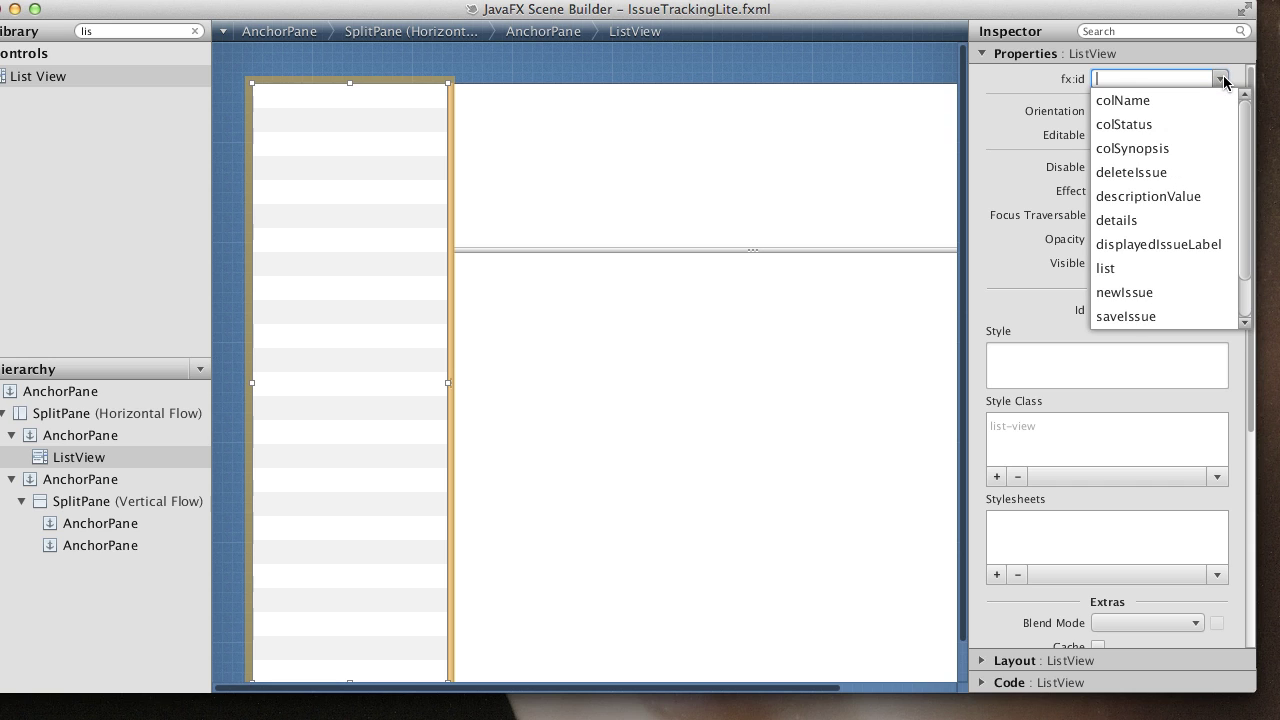
pyautogui.click(1110, 270)
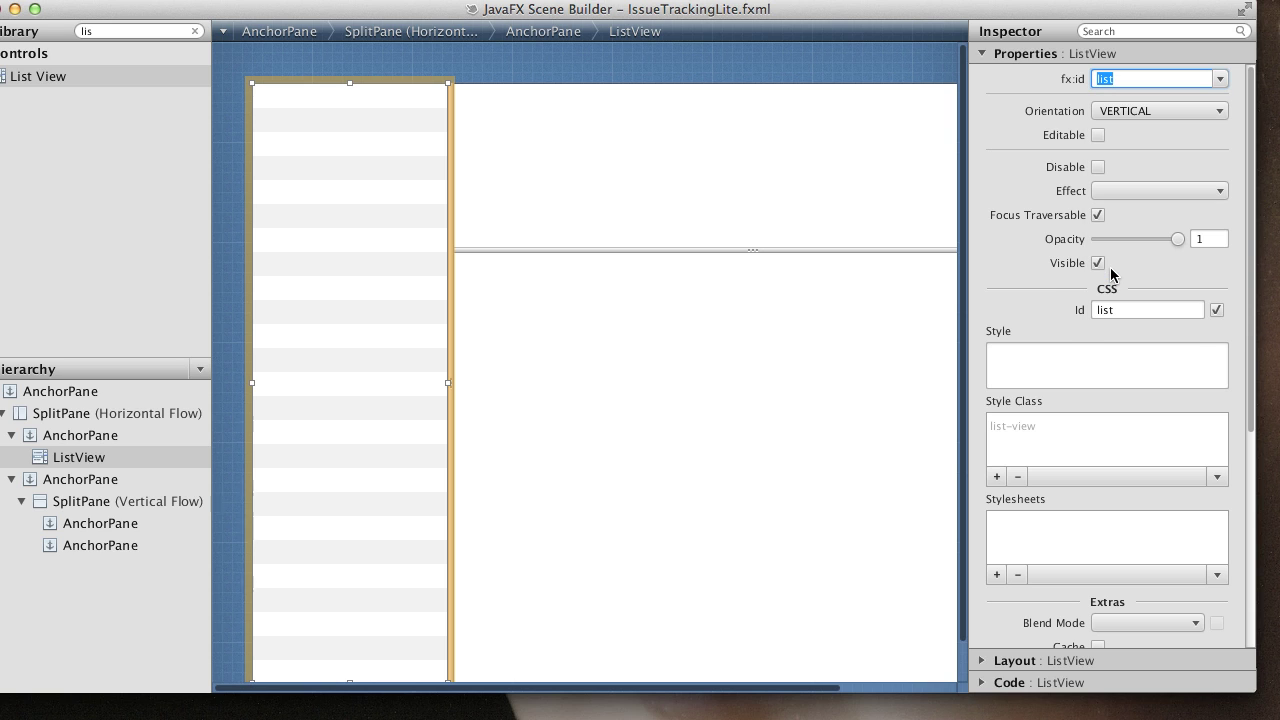
# Find the Table View control in the library, add it to the upper right section and fit it to its parent
pyautogui.click(518, 339)
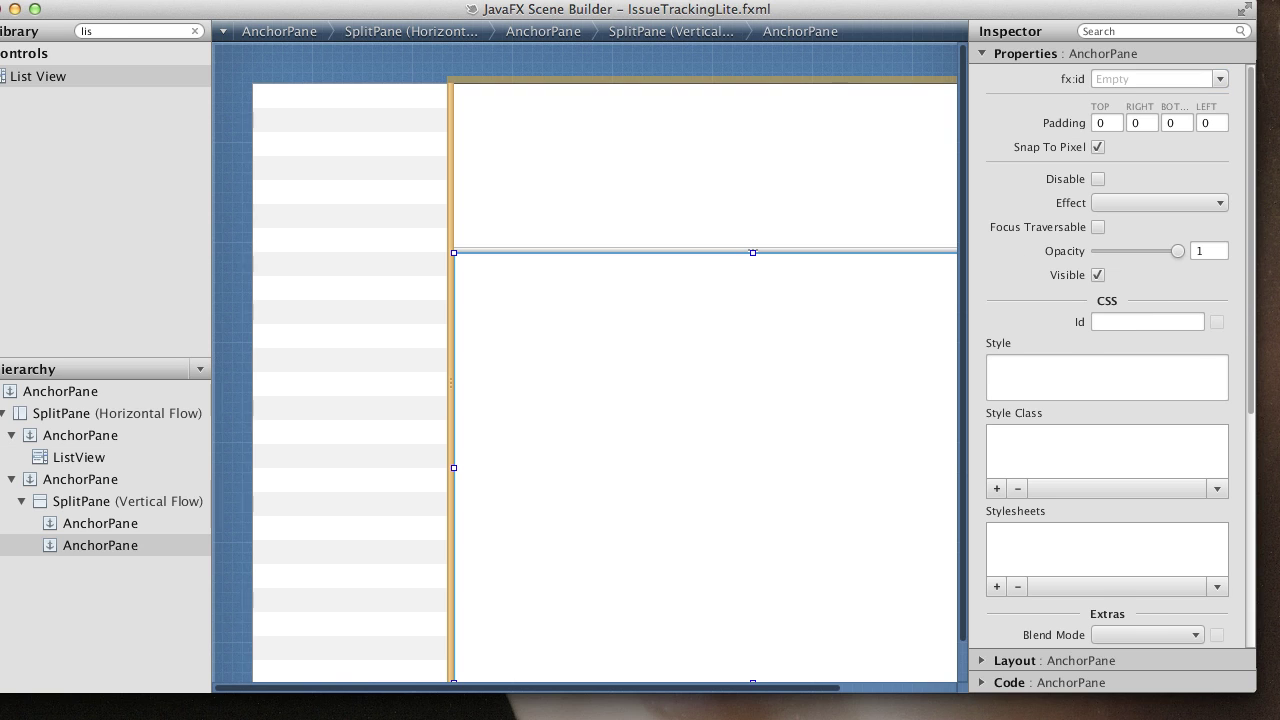
pyautogui.click(114, 35)
pyautogui.press('BackSpace')
pyautogui.press('BackSpace')
pyautogui.press('BackSpace')
pyautogui.write('ta')
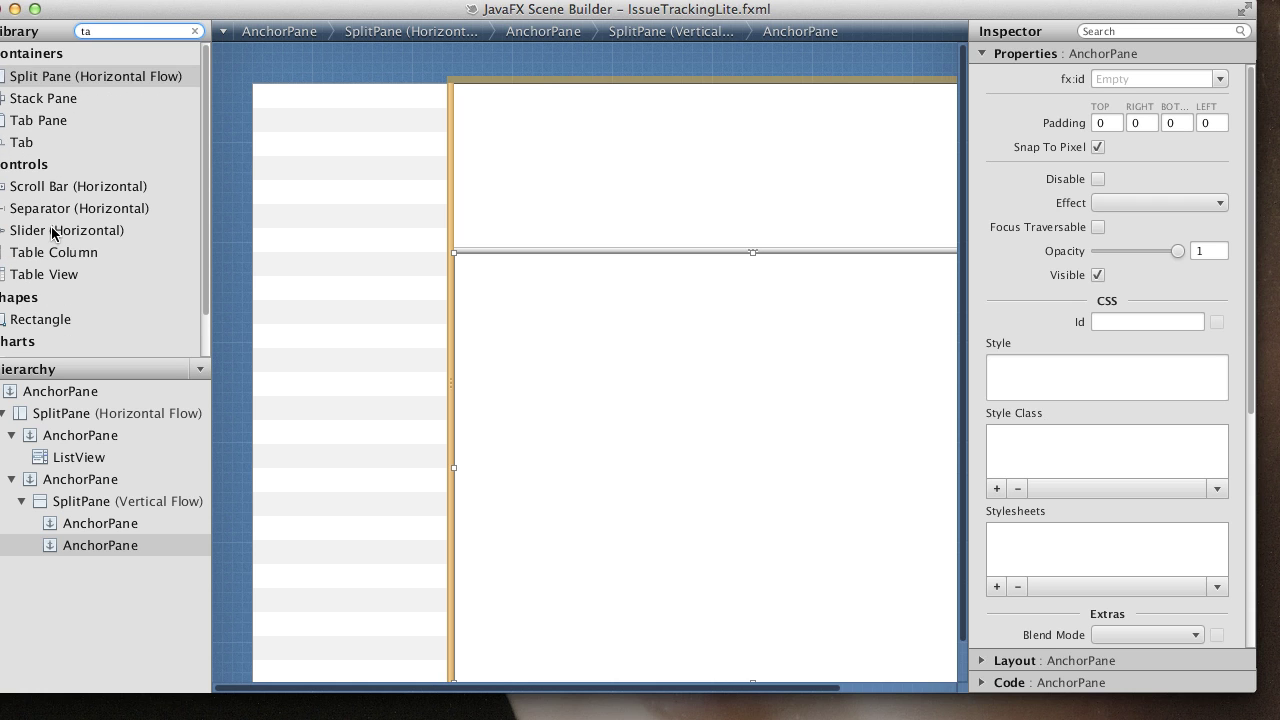
pyautogui.moveTo(50, 275); pyautogui.dragTo(580, 205)
pyautogui.click(325, 0)
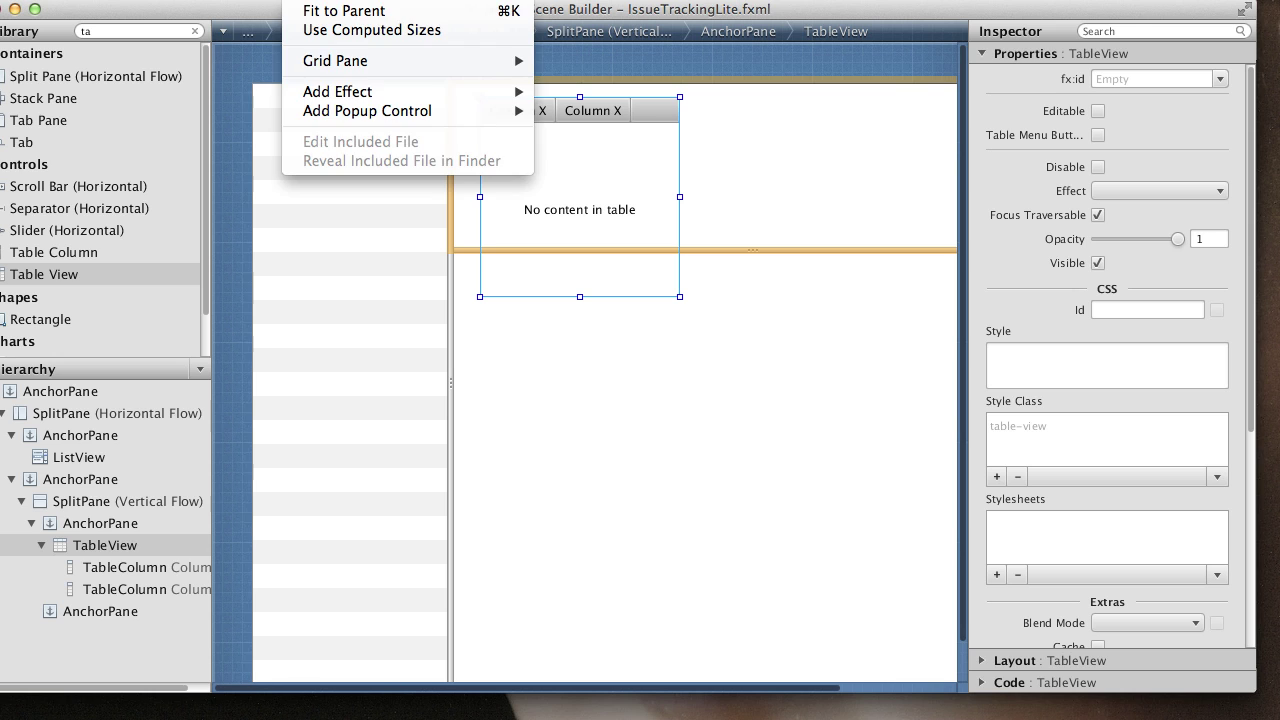
pyautogui.click(341, 10)
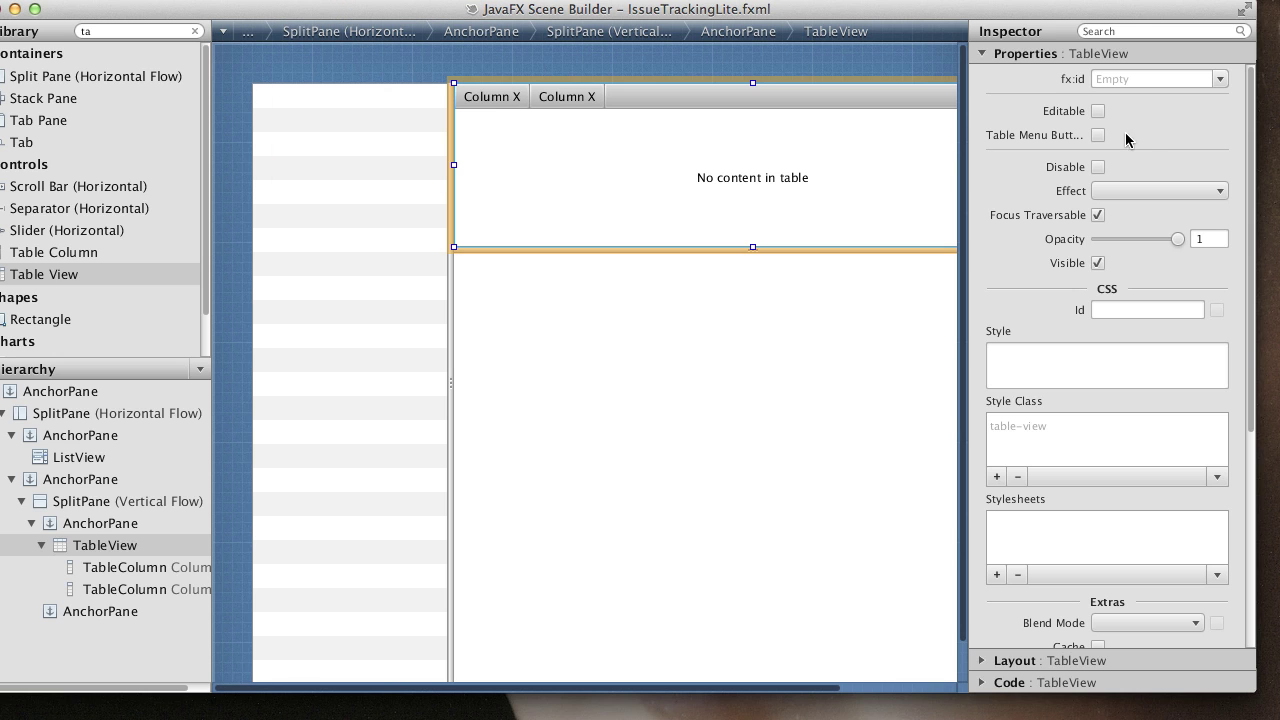
# Assign the fx:id table to the TableView
pyautogui.click(1220, 79)
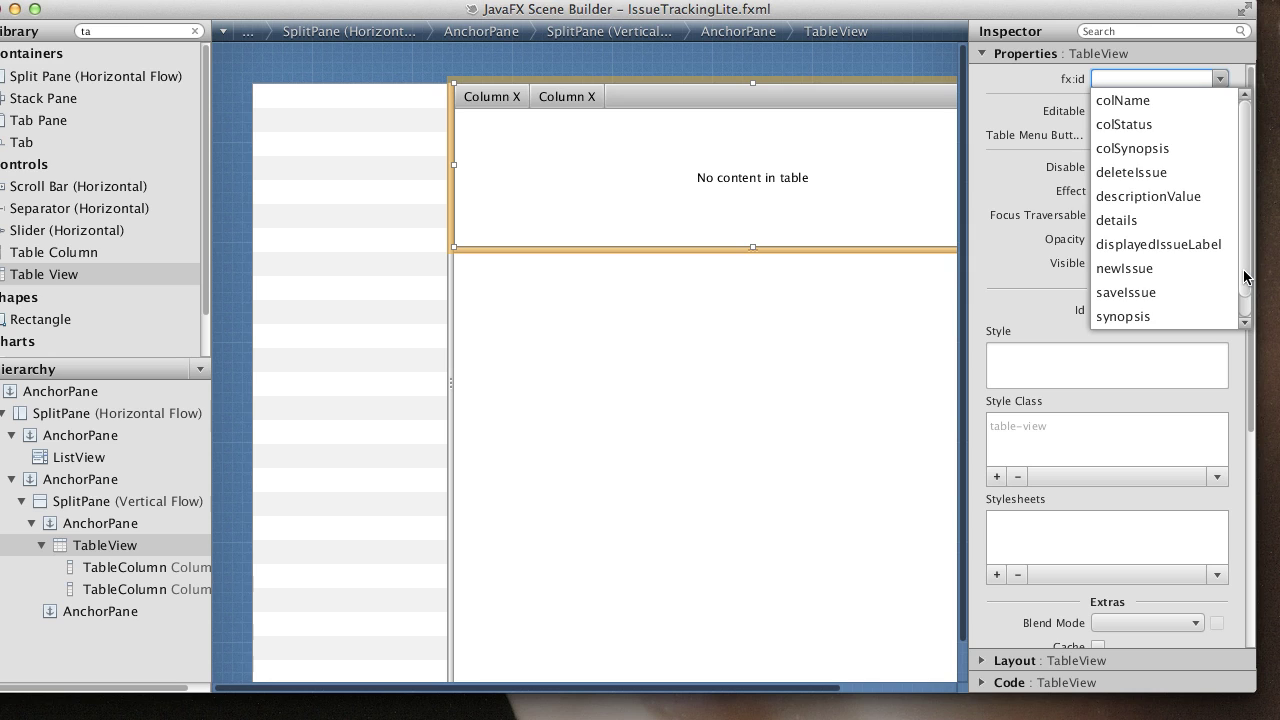
pyautogui.scroll(-1, 1245, 287)
pyautogui.scroll(-1, 1245, 287)
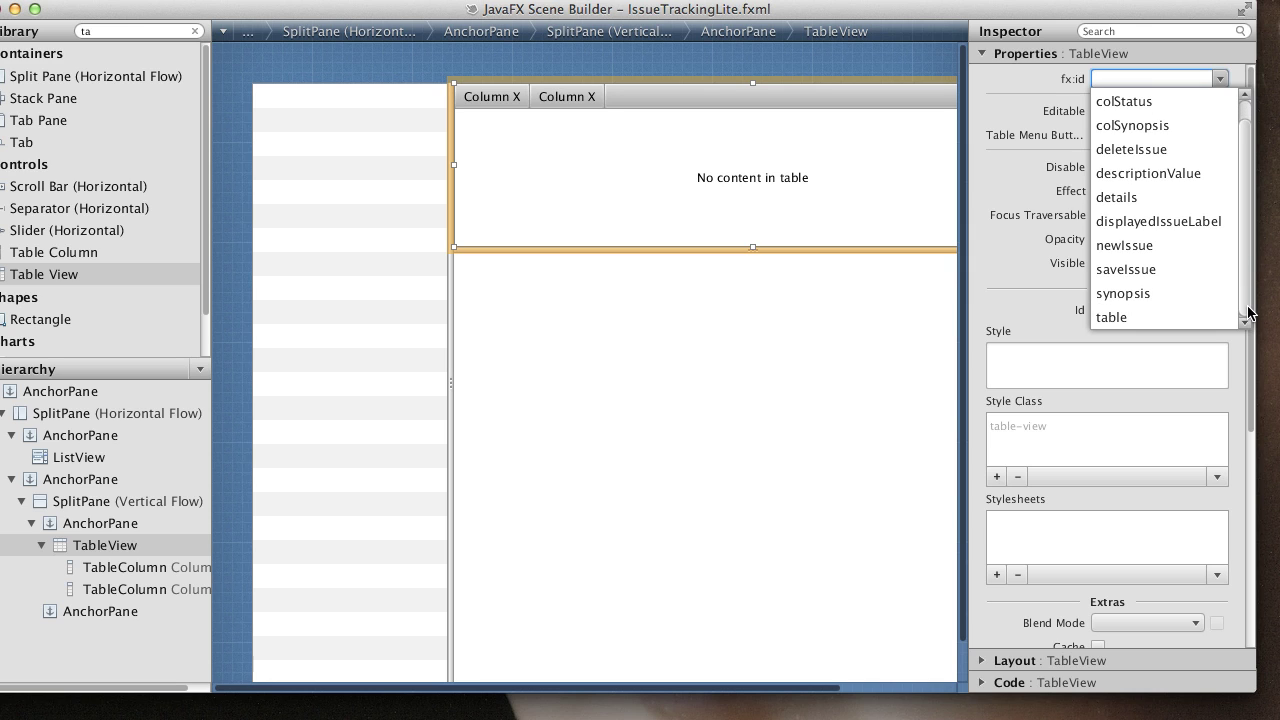
pyautogui.click(1112, 317)
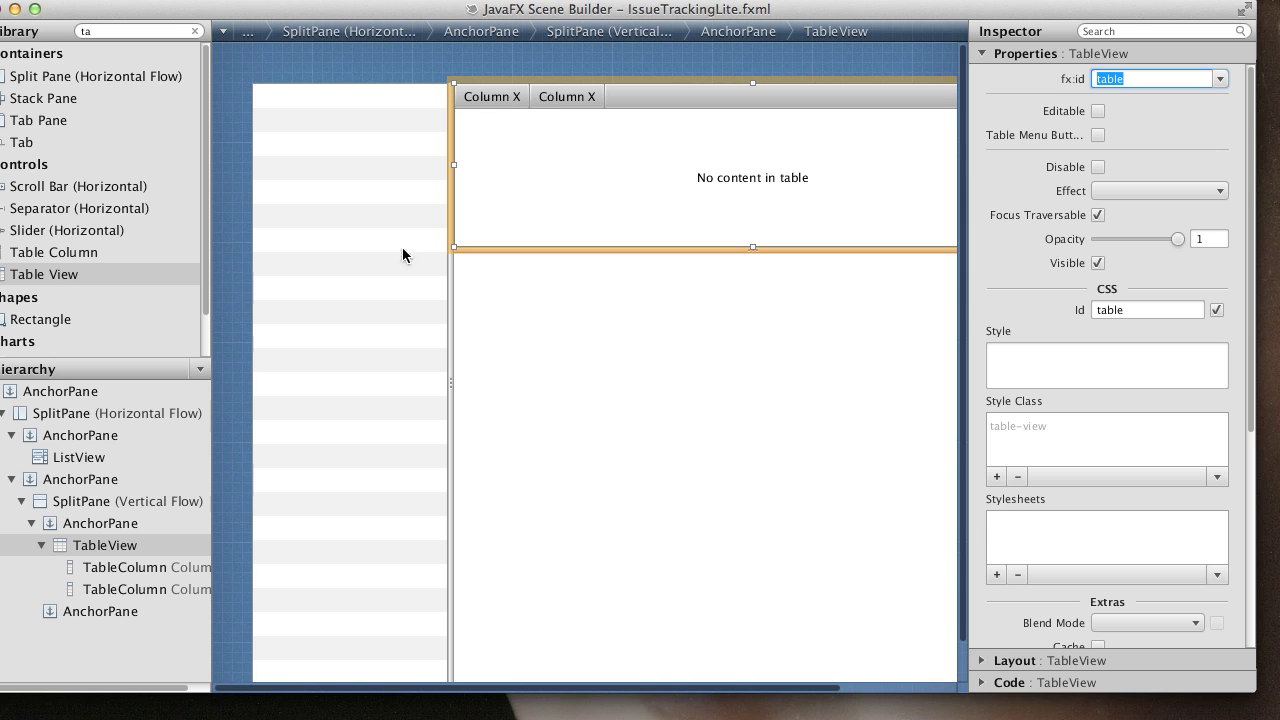
# Assign the fx:id colName to the table's first column and set its text to Name
pyautogui.click(121, 575)
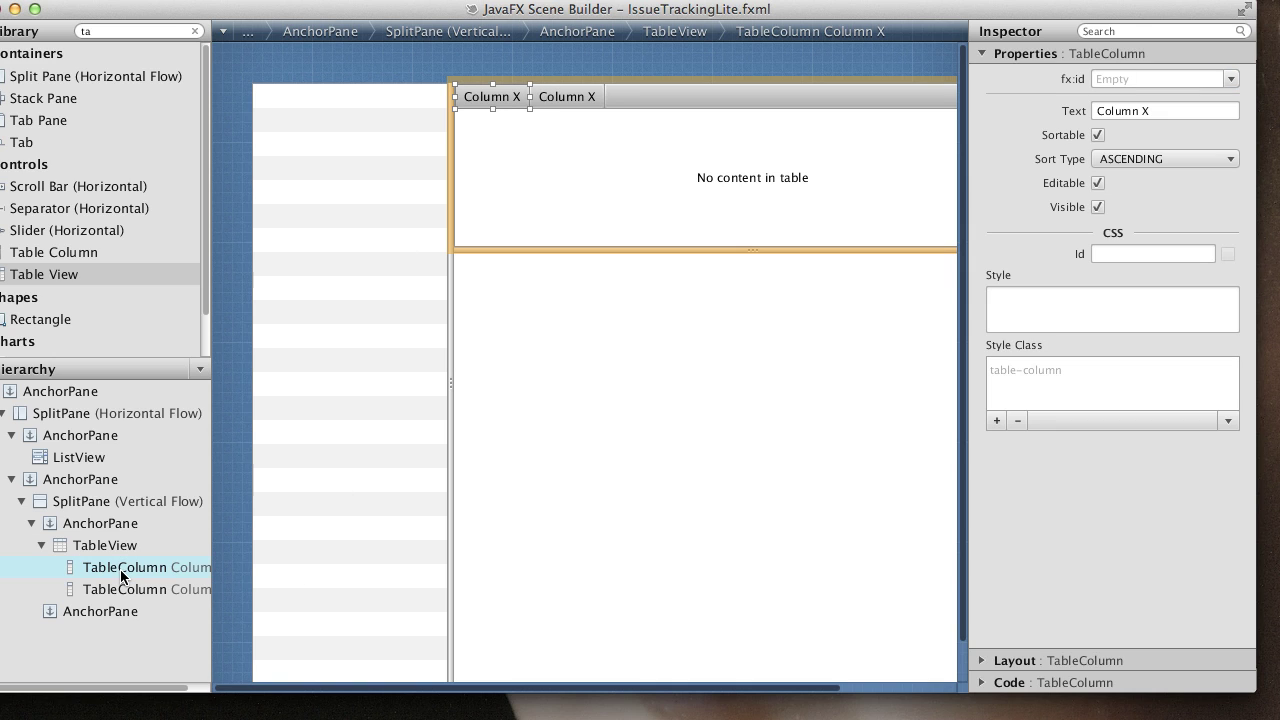
pyautogui.click(1231, 82)
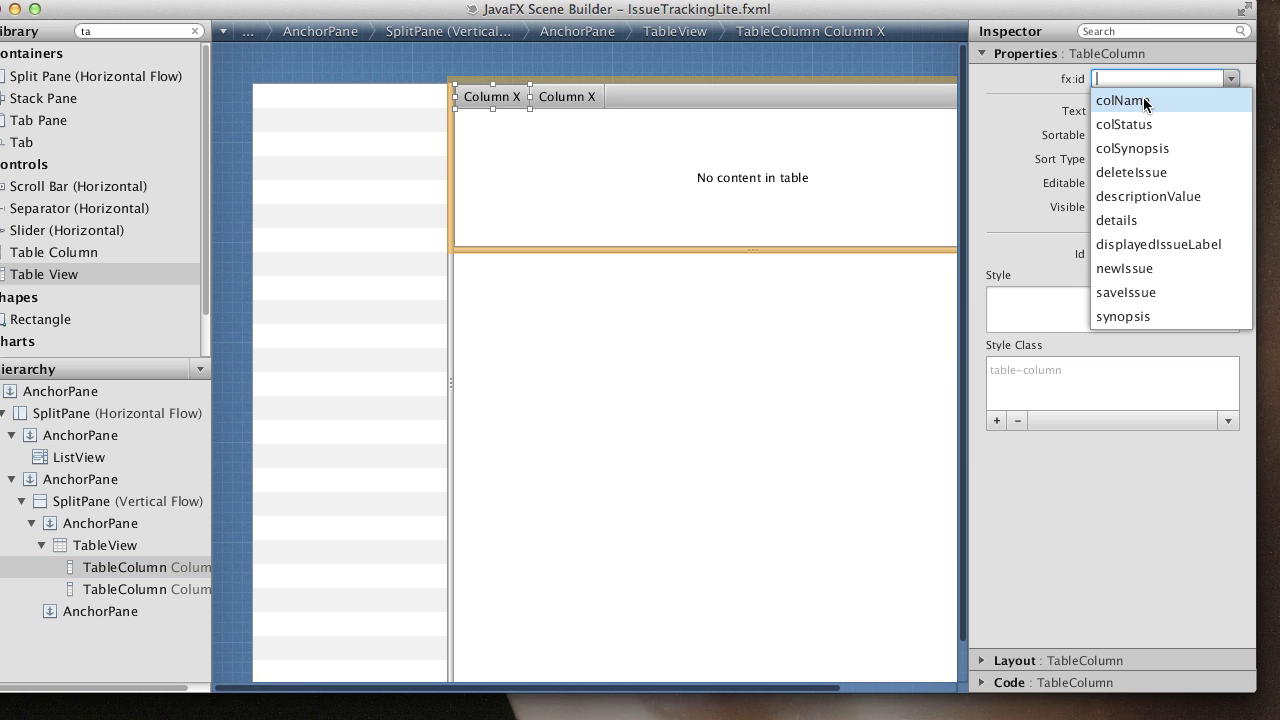
pyautogui.click(1146, 102)
pyautogui.click(1145, 112)
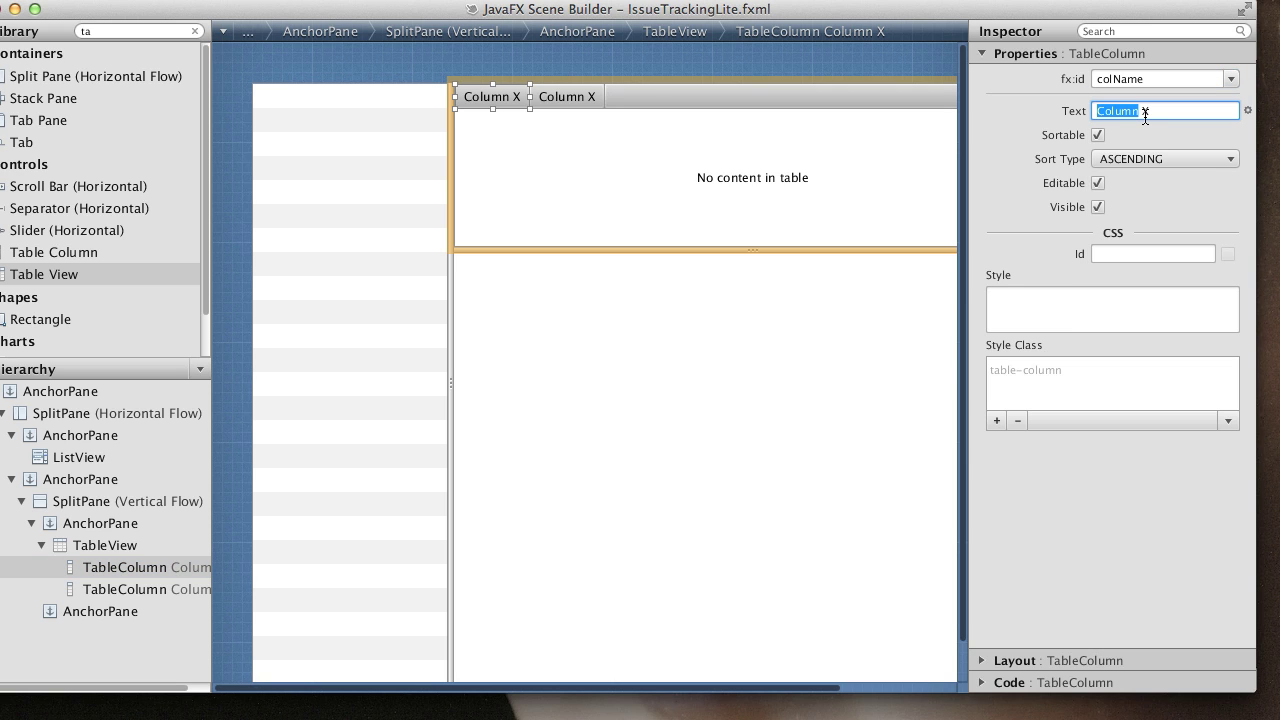
pyautogui.write('Name')
pyautogui.press('Return')
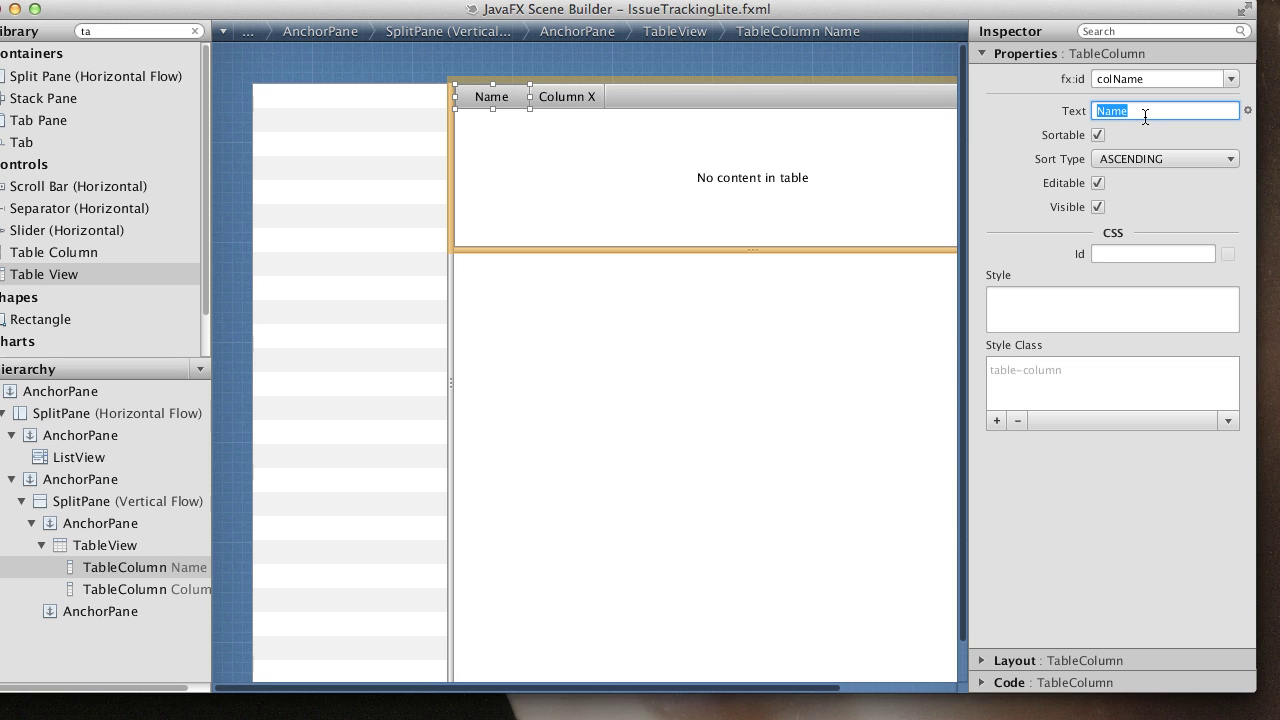
# Assign the fx:id colStatus to the table's second column and set its text to Status
pyautogui.click(123, 589)
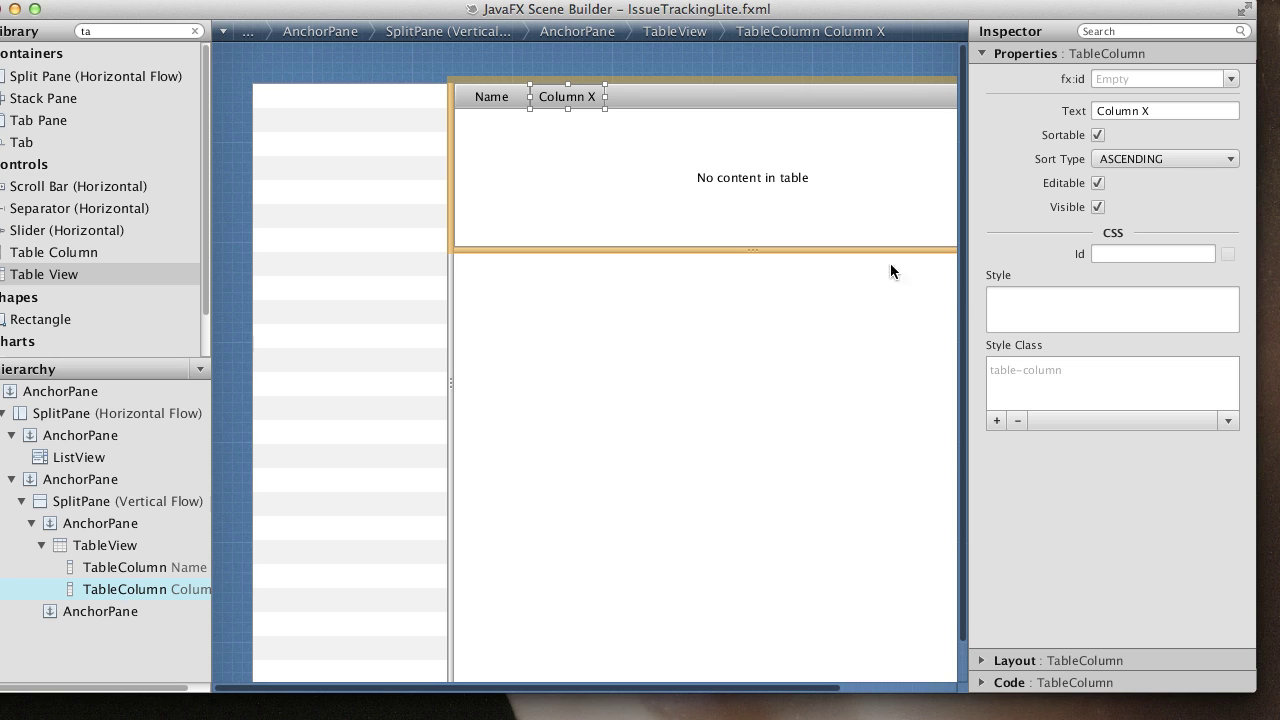
pyautogui.click(1230, 79)
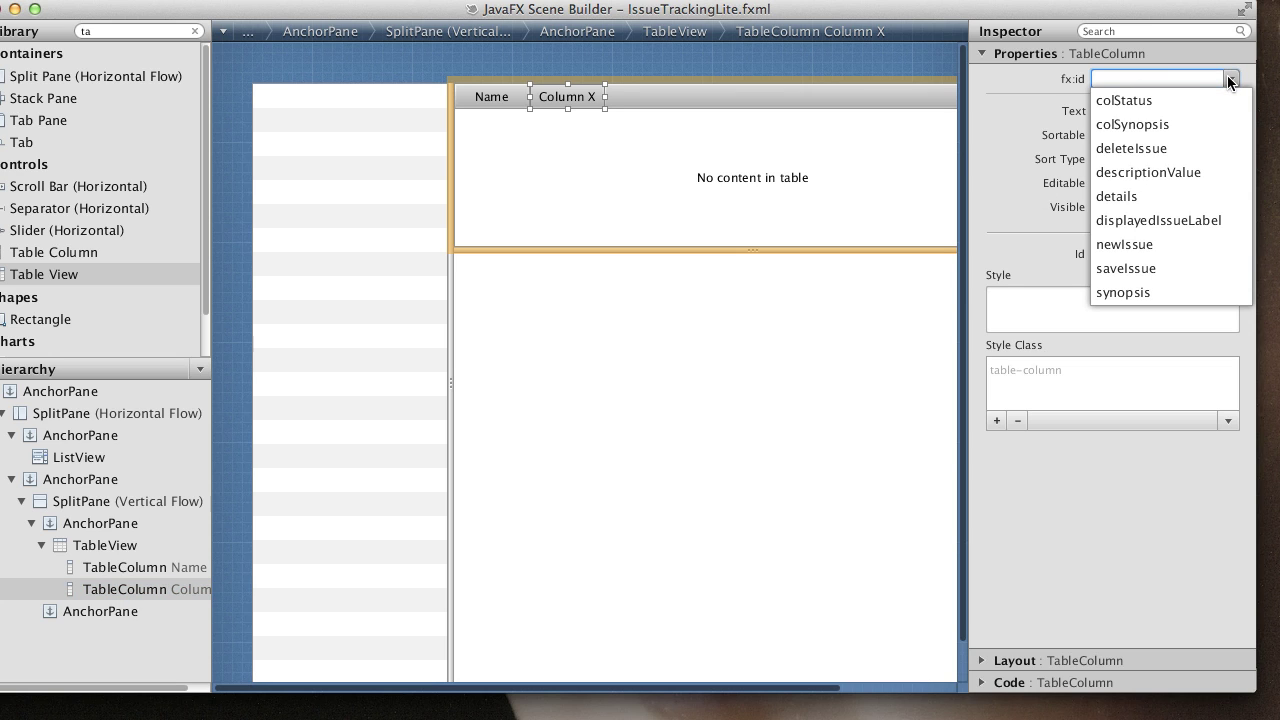
pyautogui.click(1121, 104)
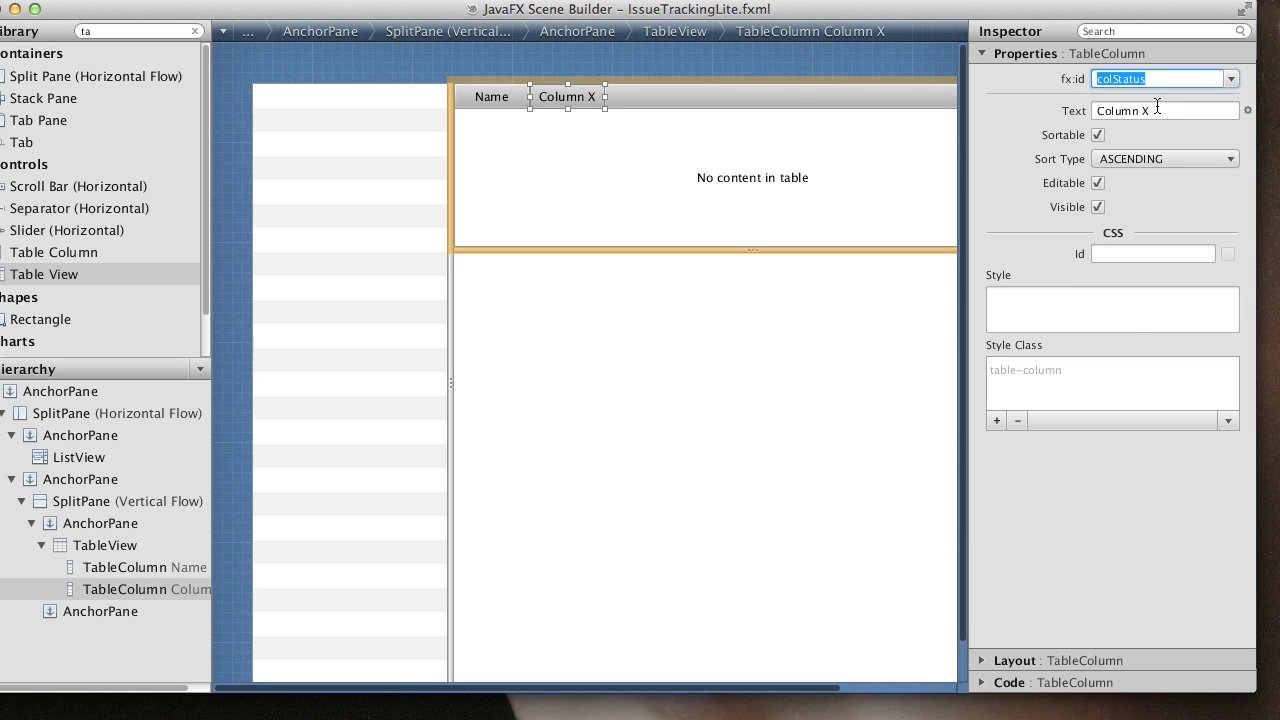
pyautogui.moveTo(1160, 110); pyautogui.dragTo(1053, 92)
pyautogui.write('Status')
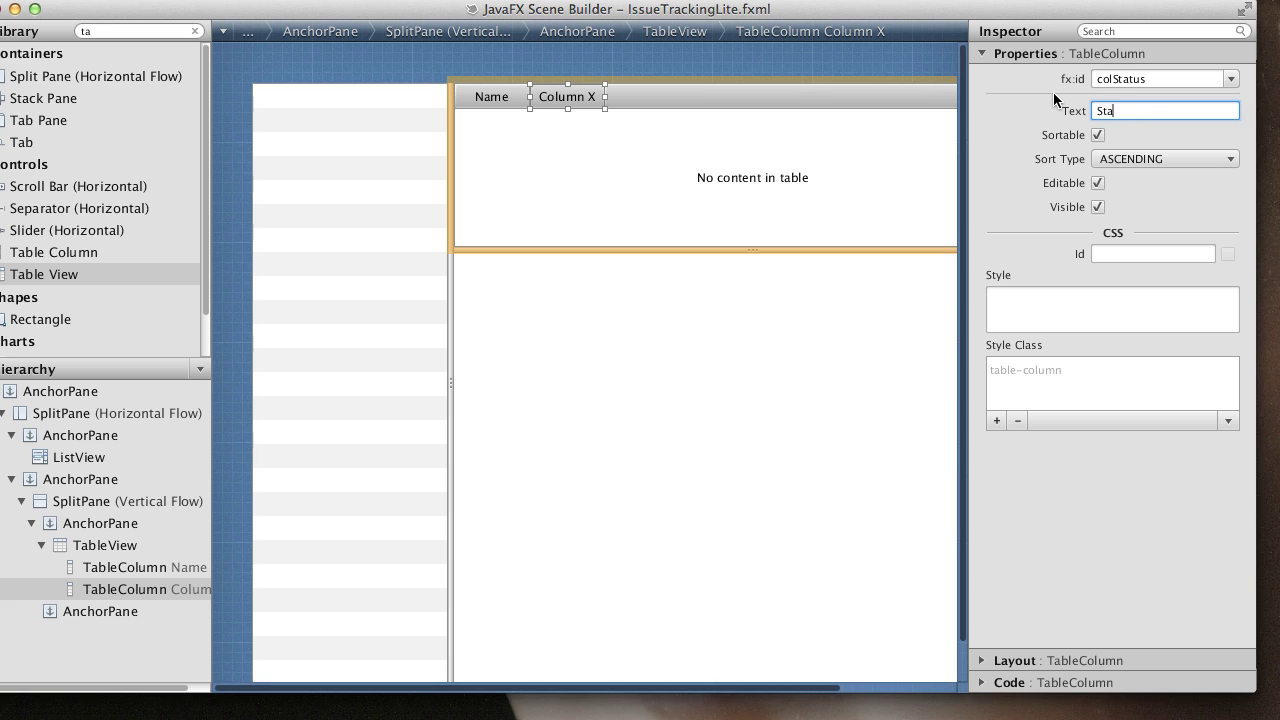
pyautogui.press('Return')
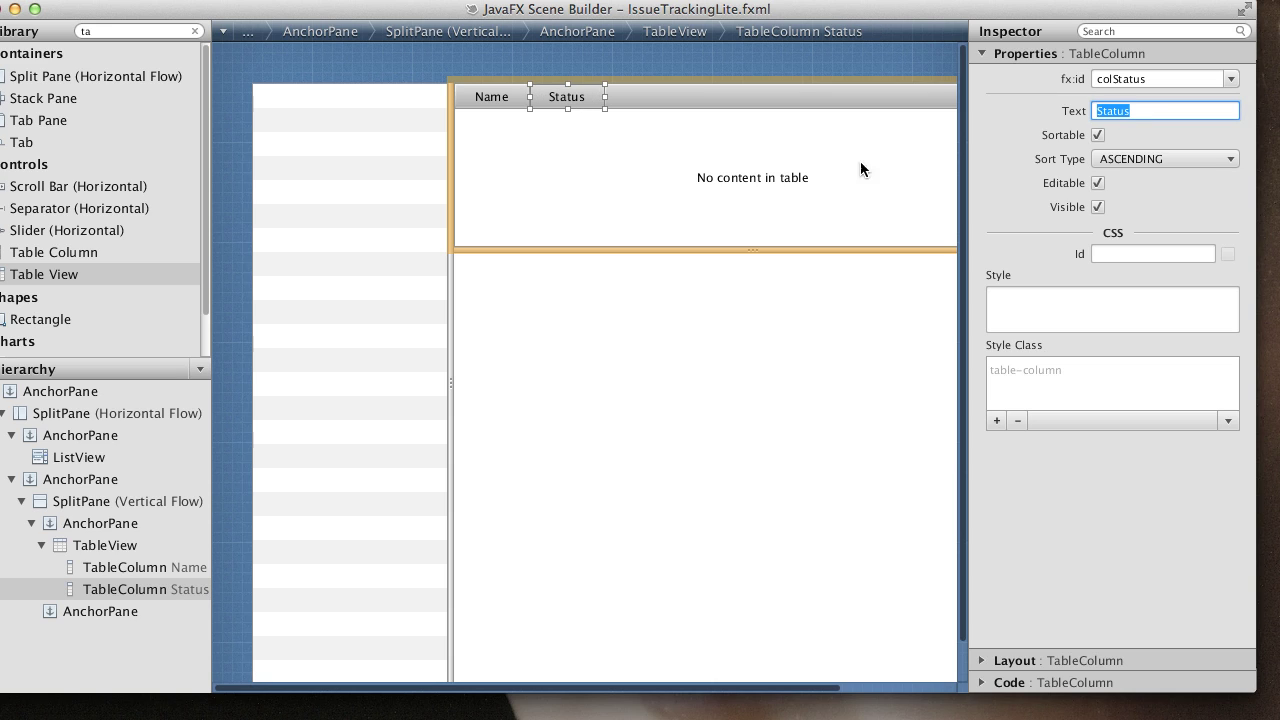
# Add a third Table Column to the table, with the fx:id colSynopsis and the text Synopsis
pyautogui.click(62, 250)
pyautogui.moveTo(62, 250); pyautogui.dragTo(654, 165)
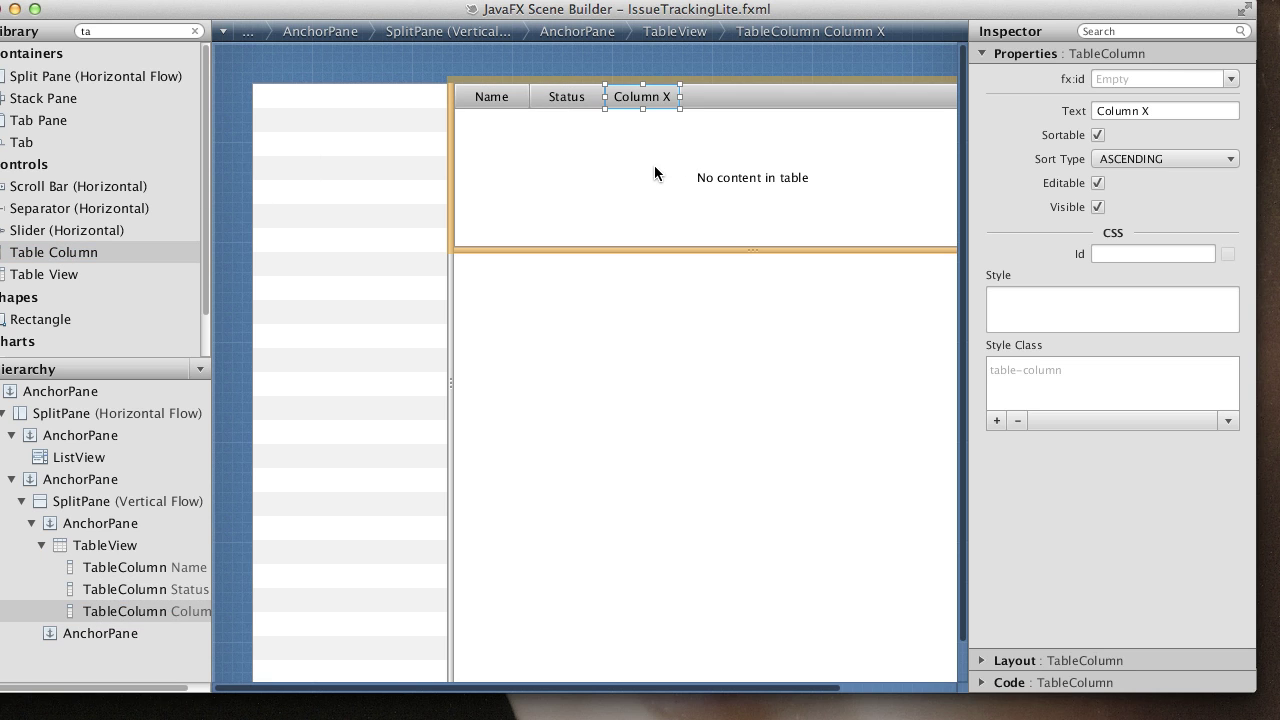
pyautogui.click(1233, 79)
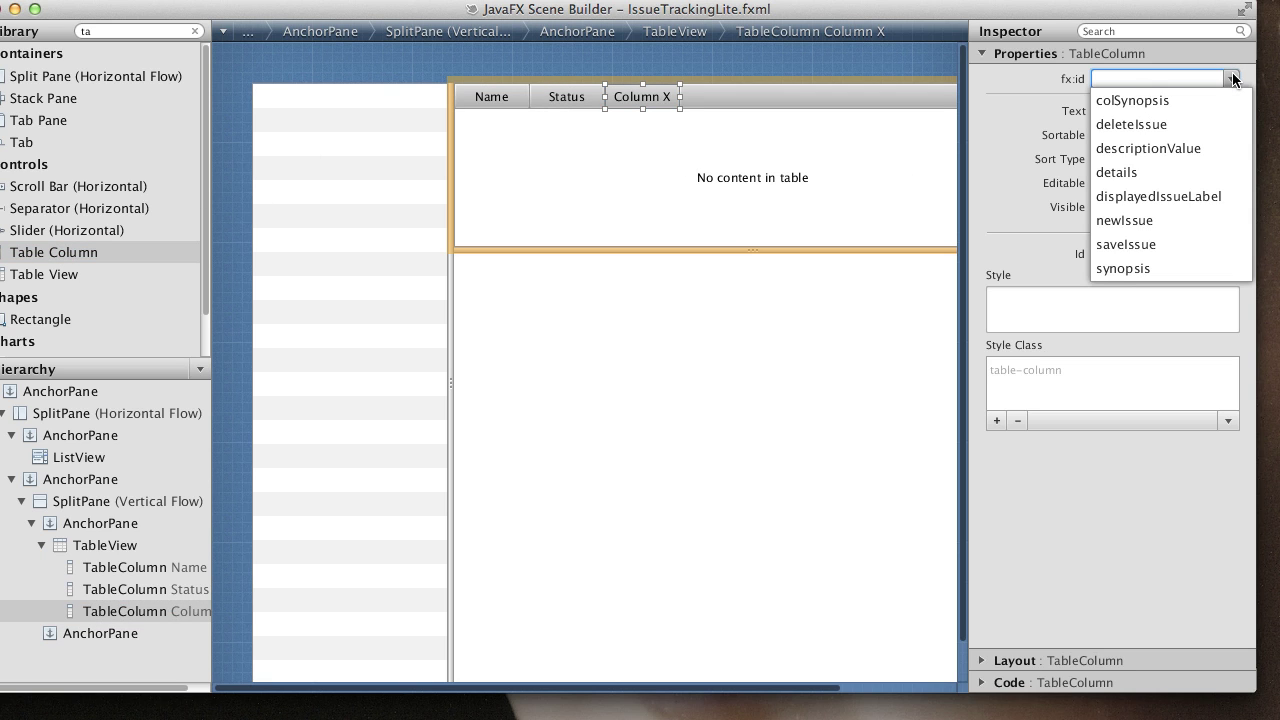
pyautogui.click(1139, 100)
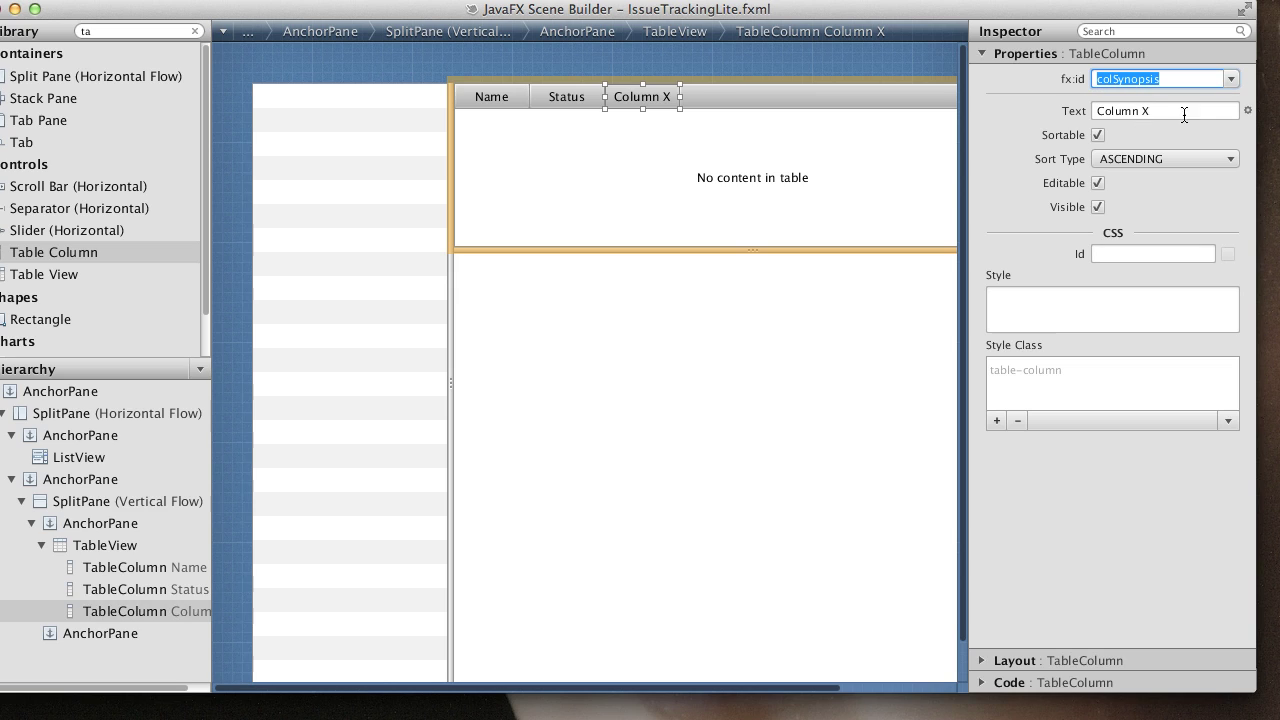
pyautogui.press('Tab')
pyautogui.write('Sy')
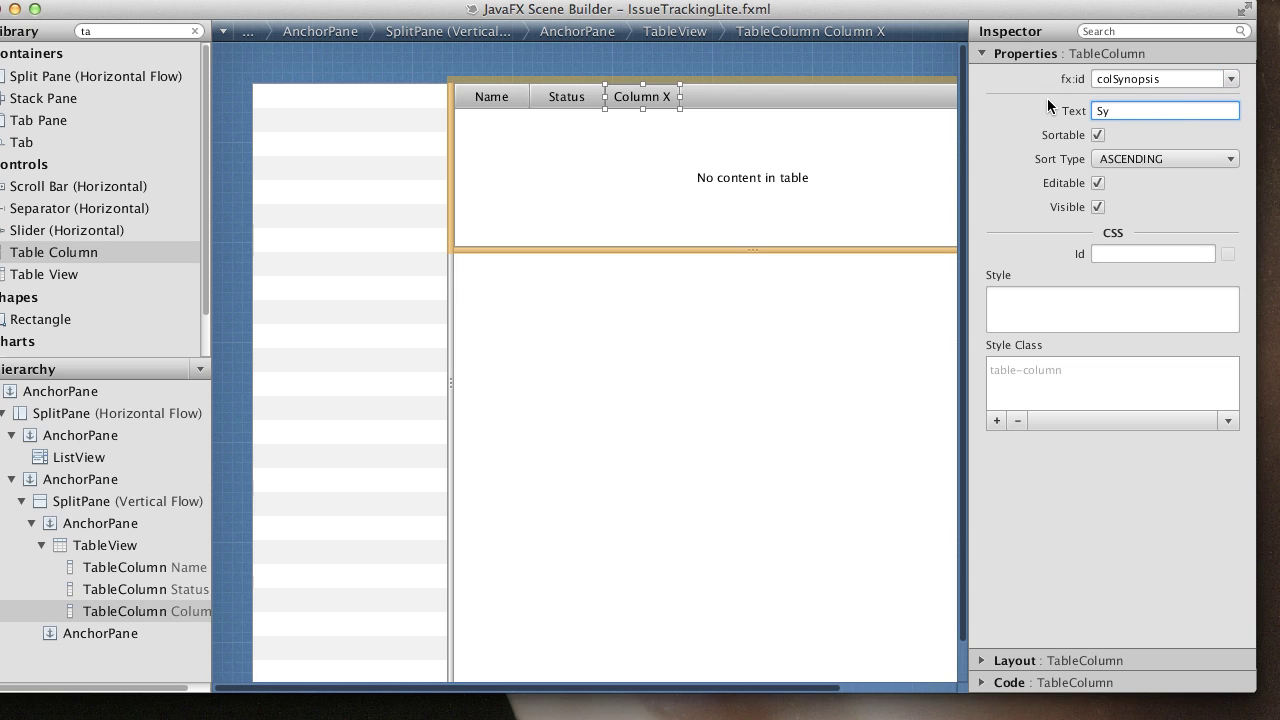
pyautogui.write('nopsis')
pyautogui.press('Return')
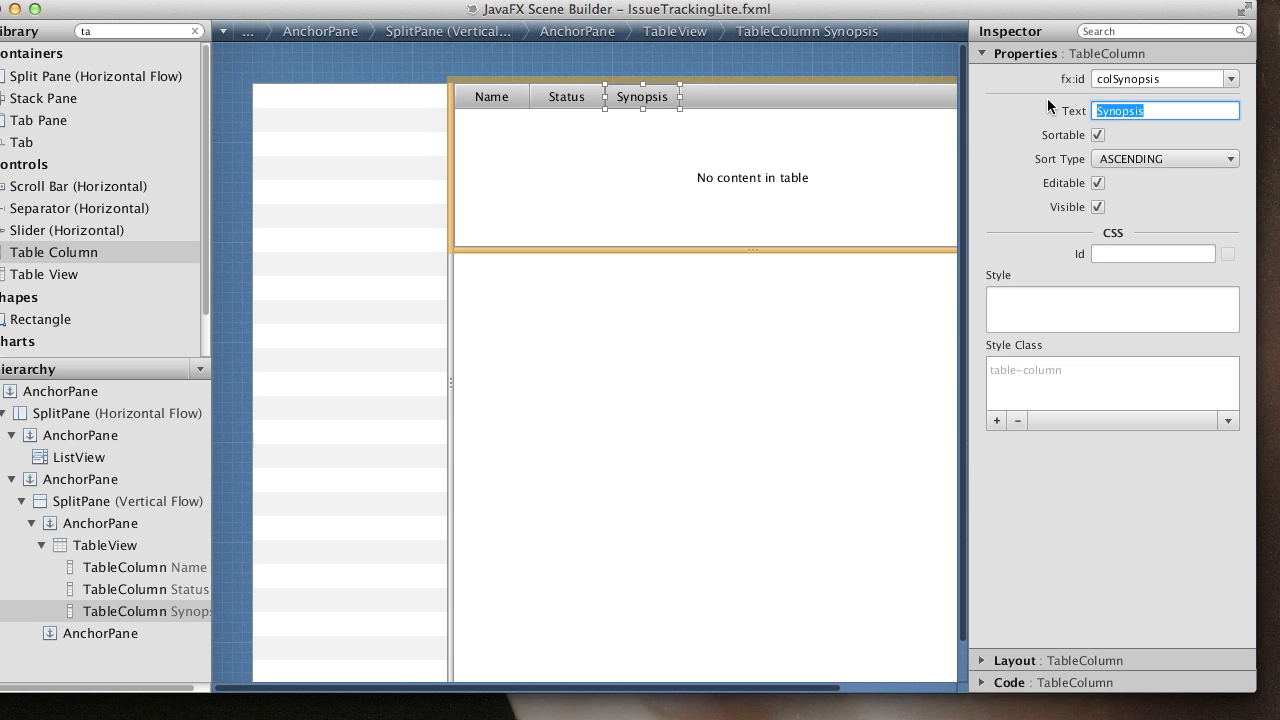
# Assign the fx:id details to the empty AnchorPane below the table
pyautogui.click(737, 321)
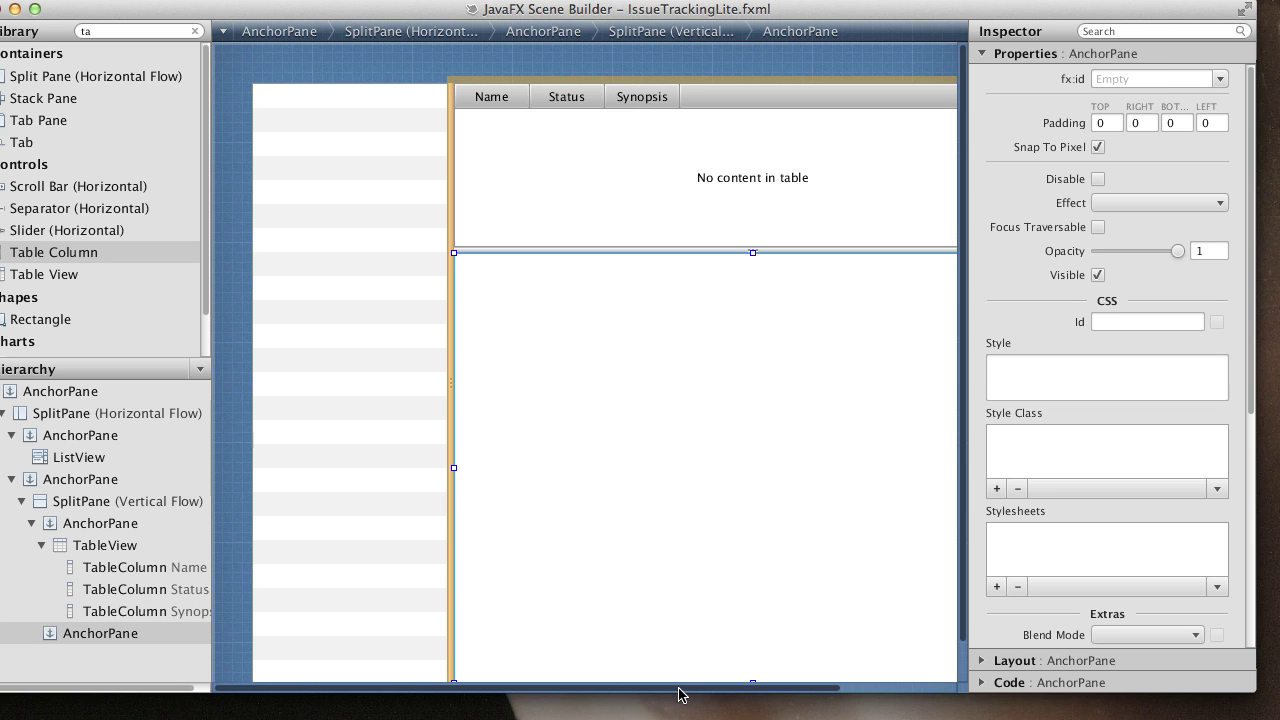
pyautogui.moveTo(686, 689); pyautogui.dragTo(792, 699)
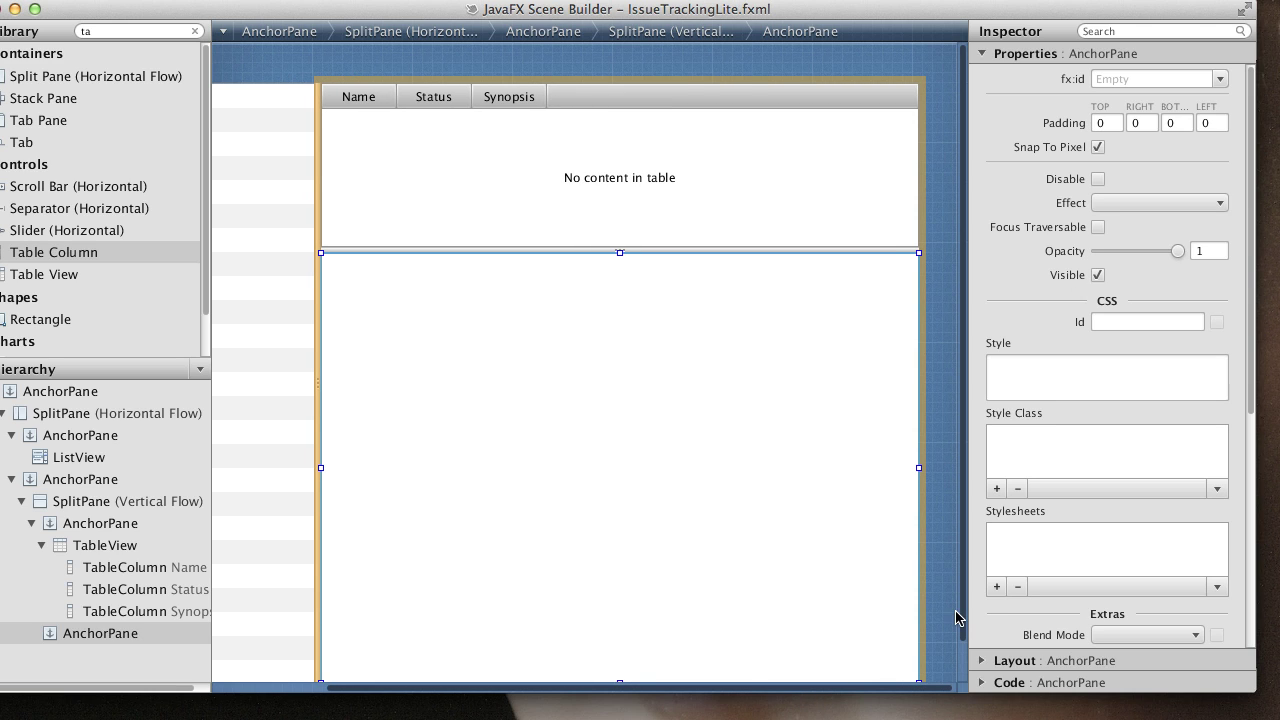
pyautogui.scroll(-2, 963, 618)
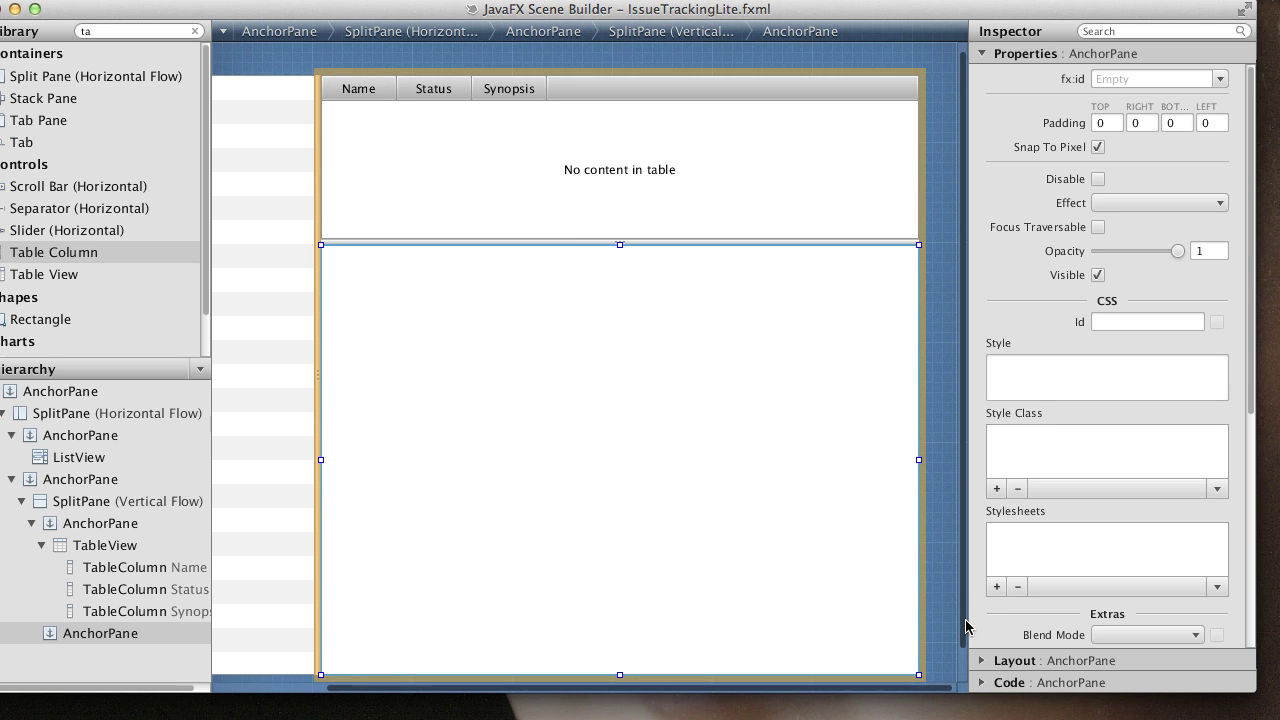
pyautogui.click(1221, 80)
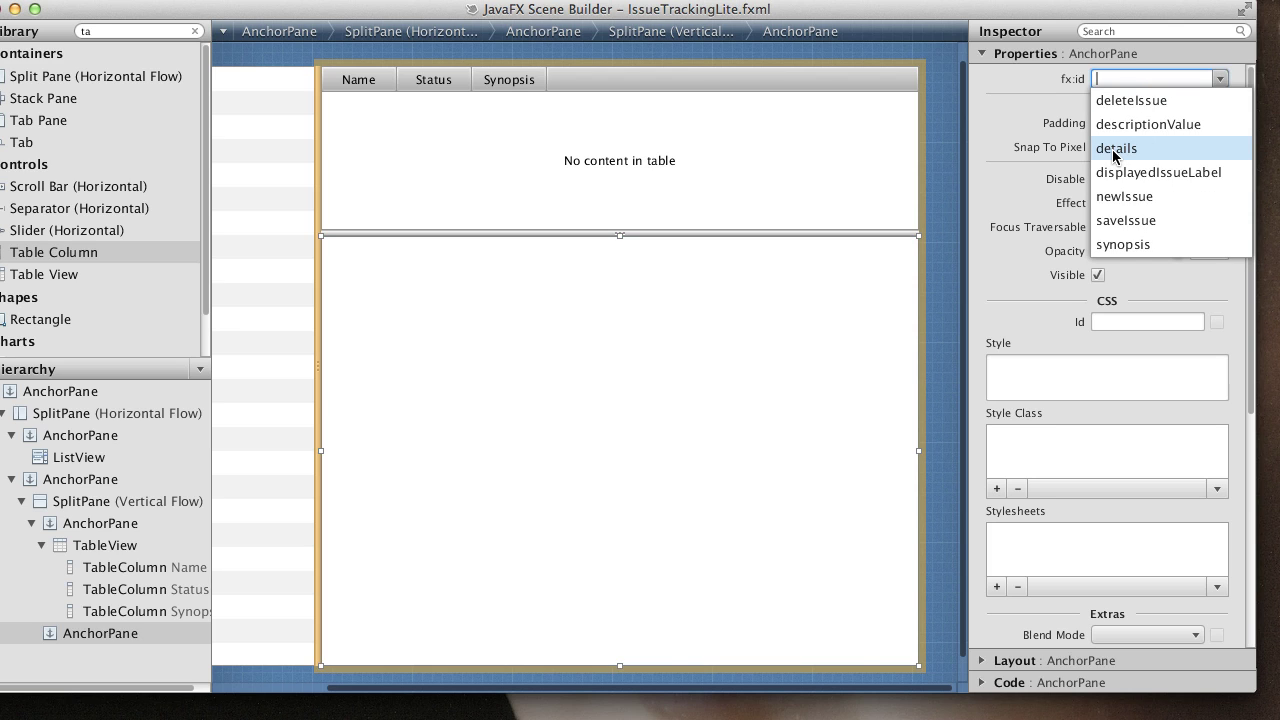
pyautogui.click(1116, 149)
pyautogui.click(600, 391)
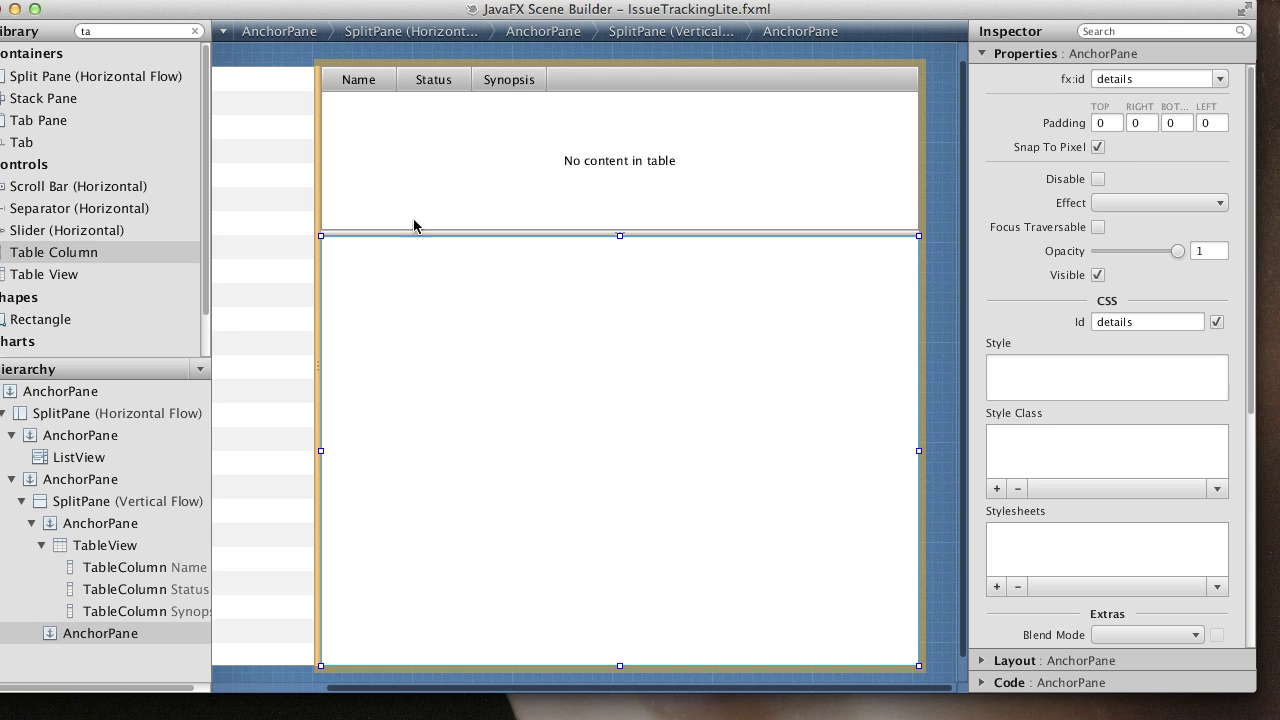
# Find the Label control in the library and place it in the upper left corner of the details pane
pyautogui.click(140, 37)
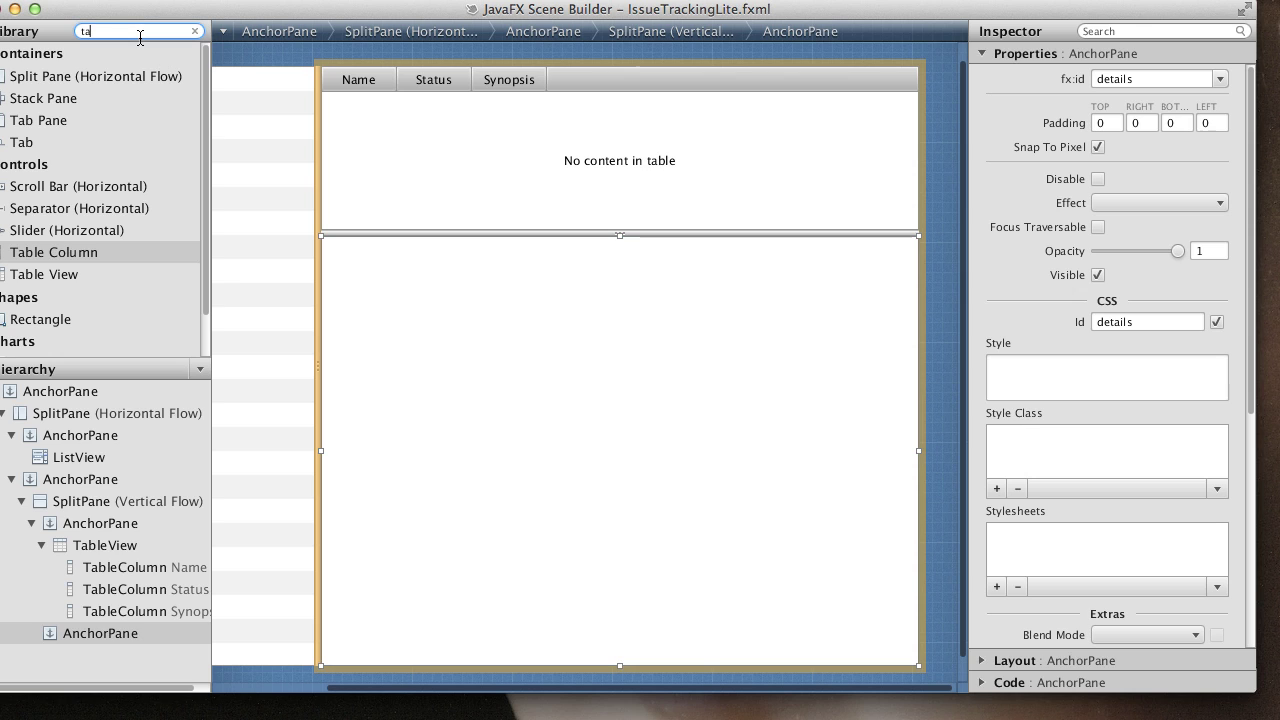
pyautogui.press('BackSpace')
pyautogui.press('BackSpace')
pyautogui.write('la')
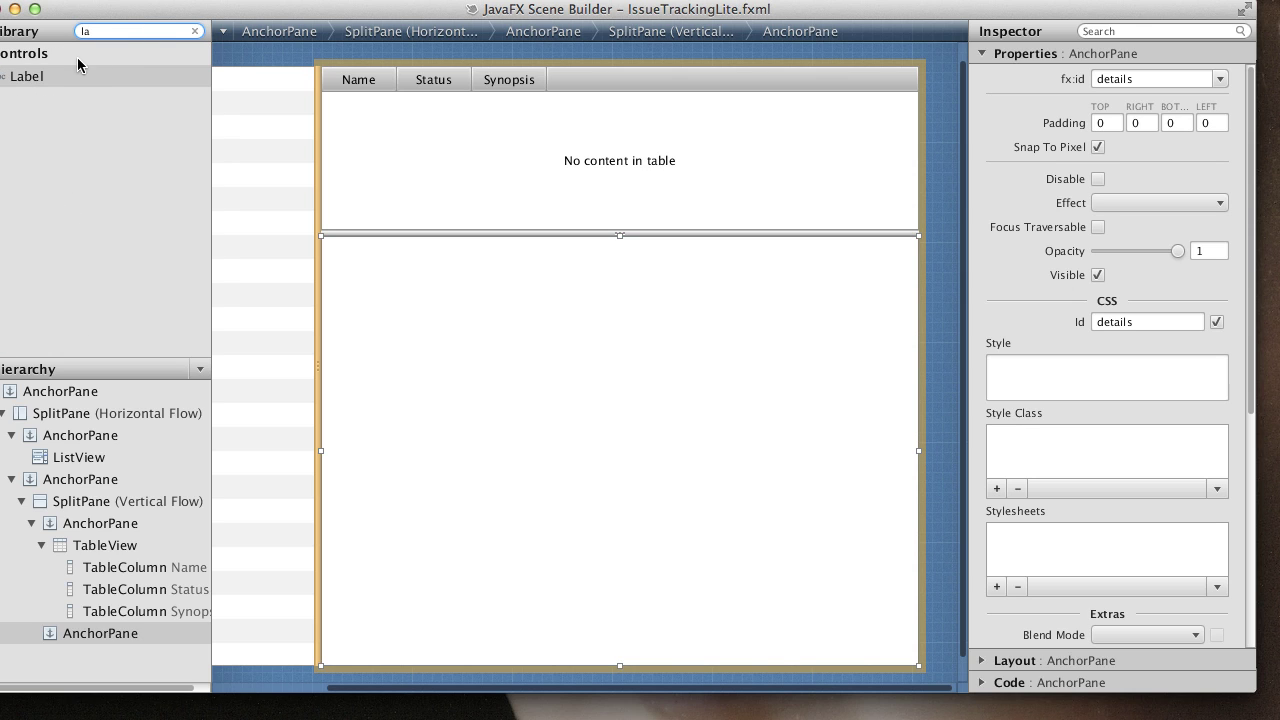
pyautogui.moveTo(47, 78); pyautogui.dragTo(357, 261)
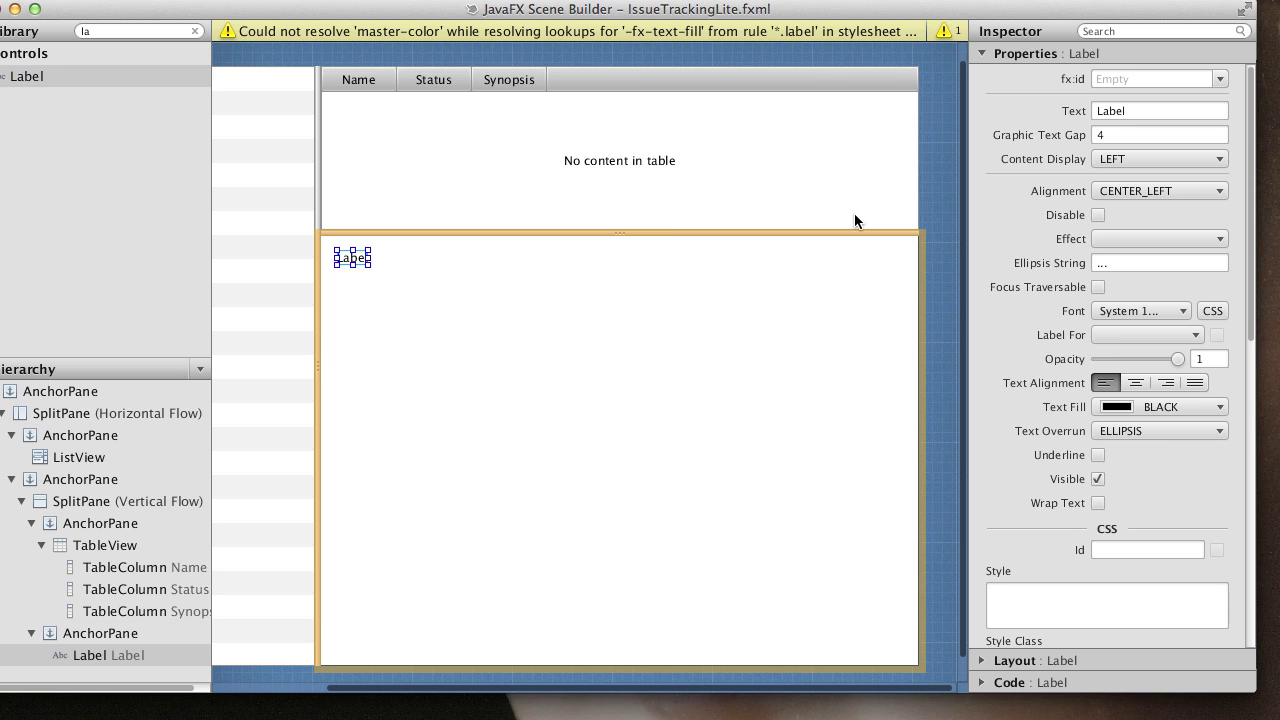
# Assign the fx:id displayedIssueLabel to the new label and set its text to PROJECT / ID
pyautogui.click(1220, 80)
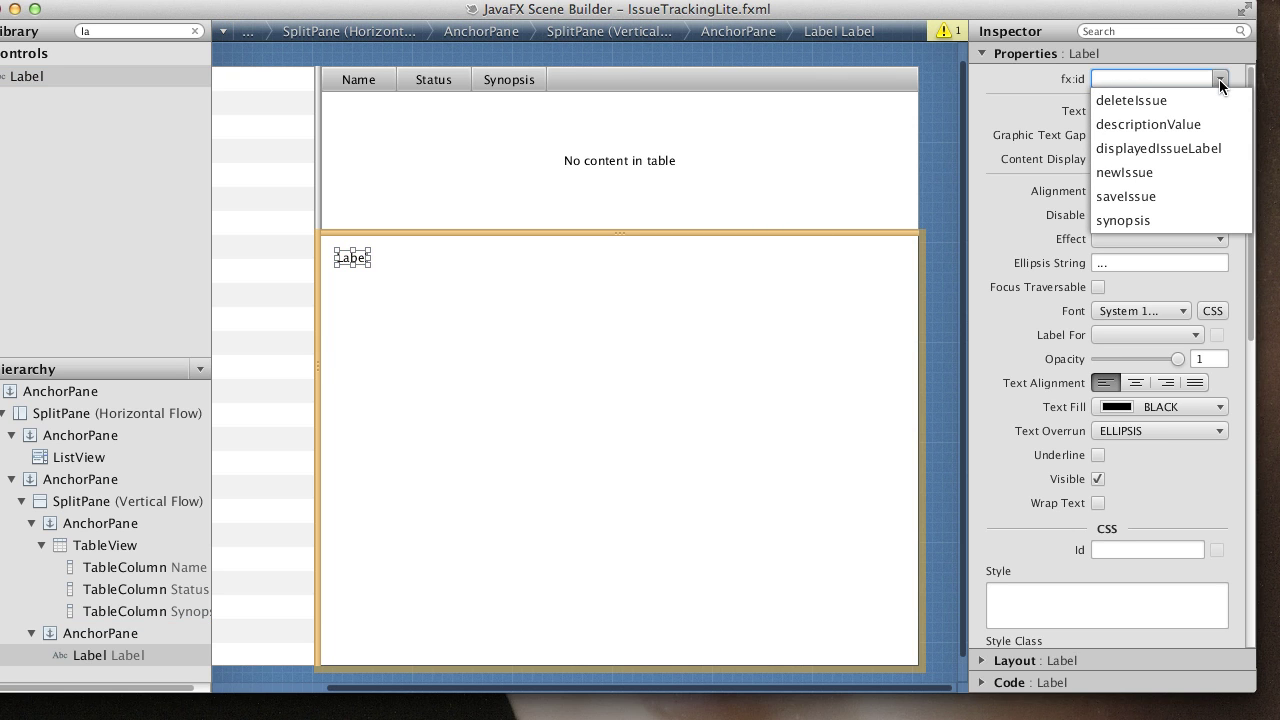
pyautogui.click(1173, 148)
pyautogui.press('Tab')
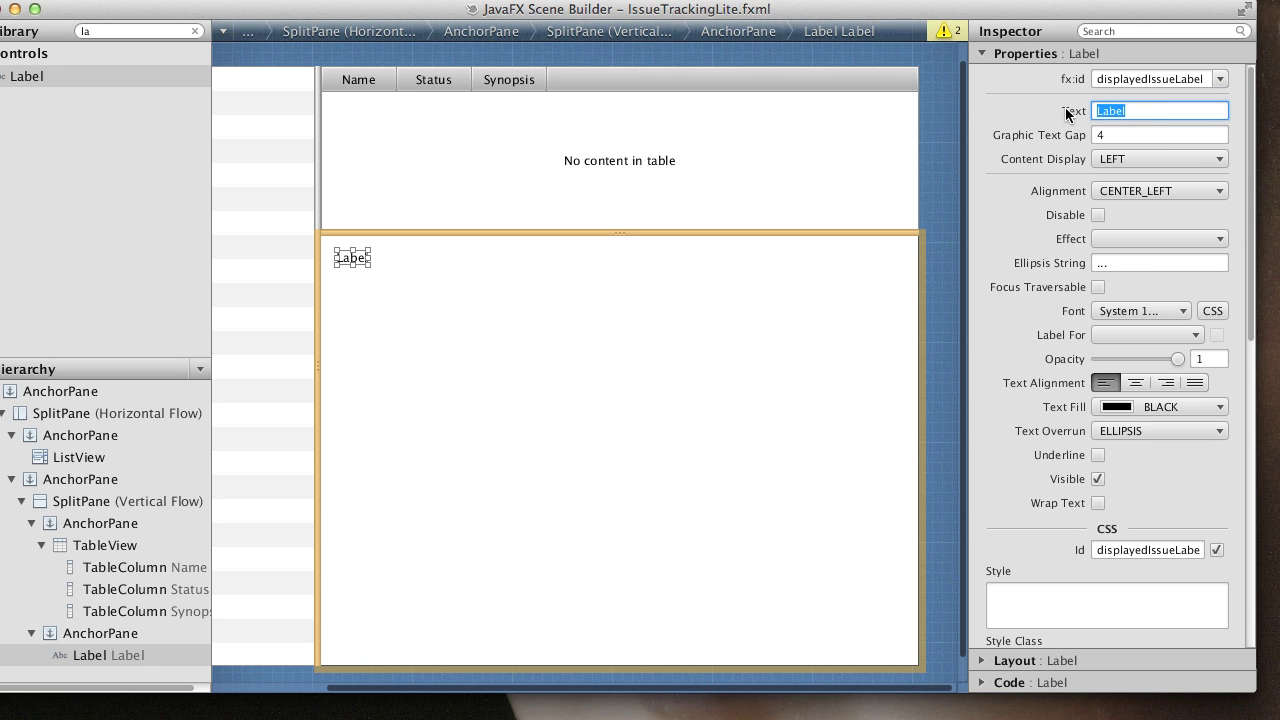
pyautogui.write('PROJECT / ID')
pyautogui.press('Return')
pyautogui.click(678, 355)
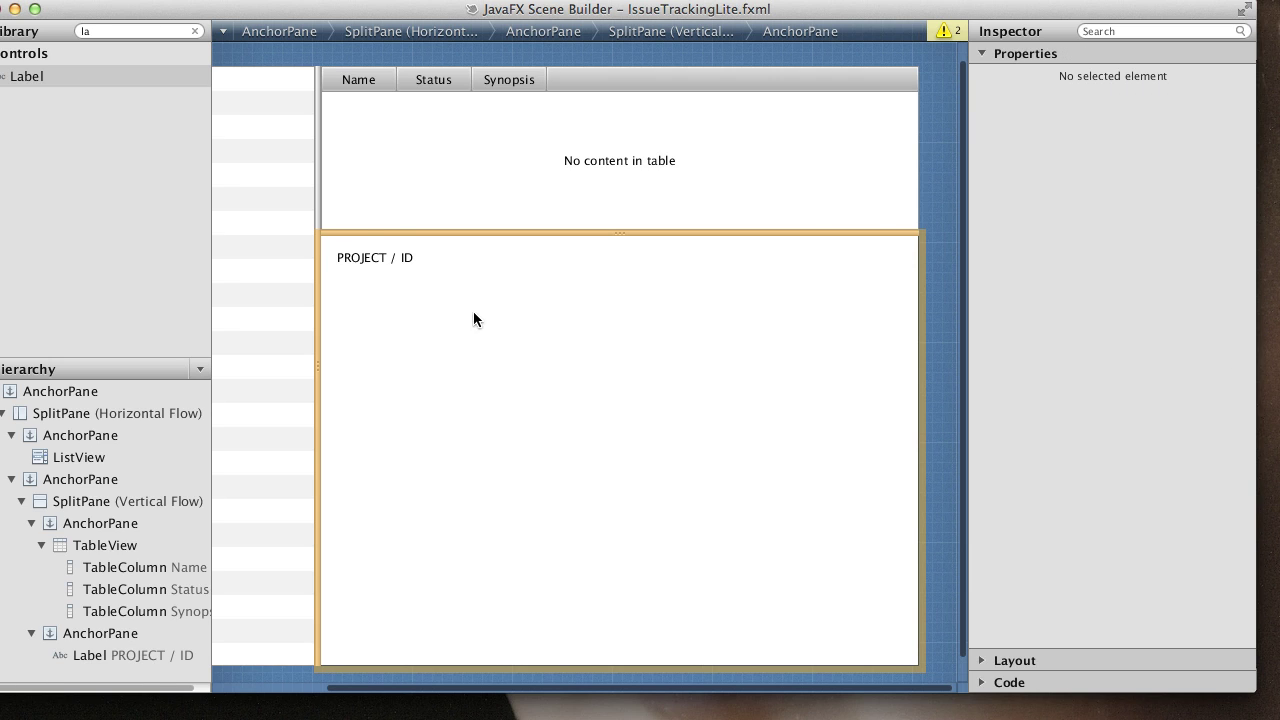
# Find the Text Field control, place it beside the PROJECT / ID label and widen it to the details pane's right margin
pyautogui.click(111, 29)
pyautogui.press('BackSpace')
pyautogui.press('BackSpace')
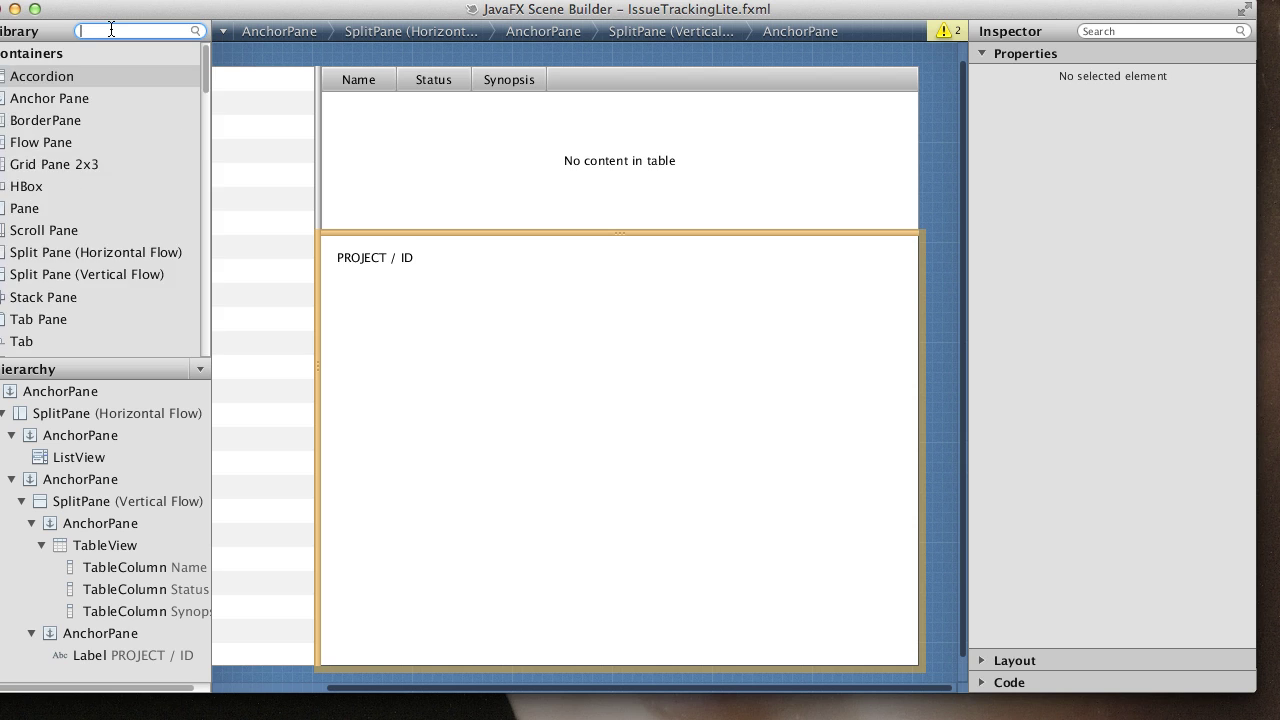
pyautogui.write('text')
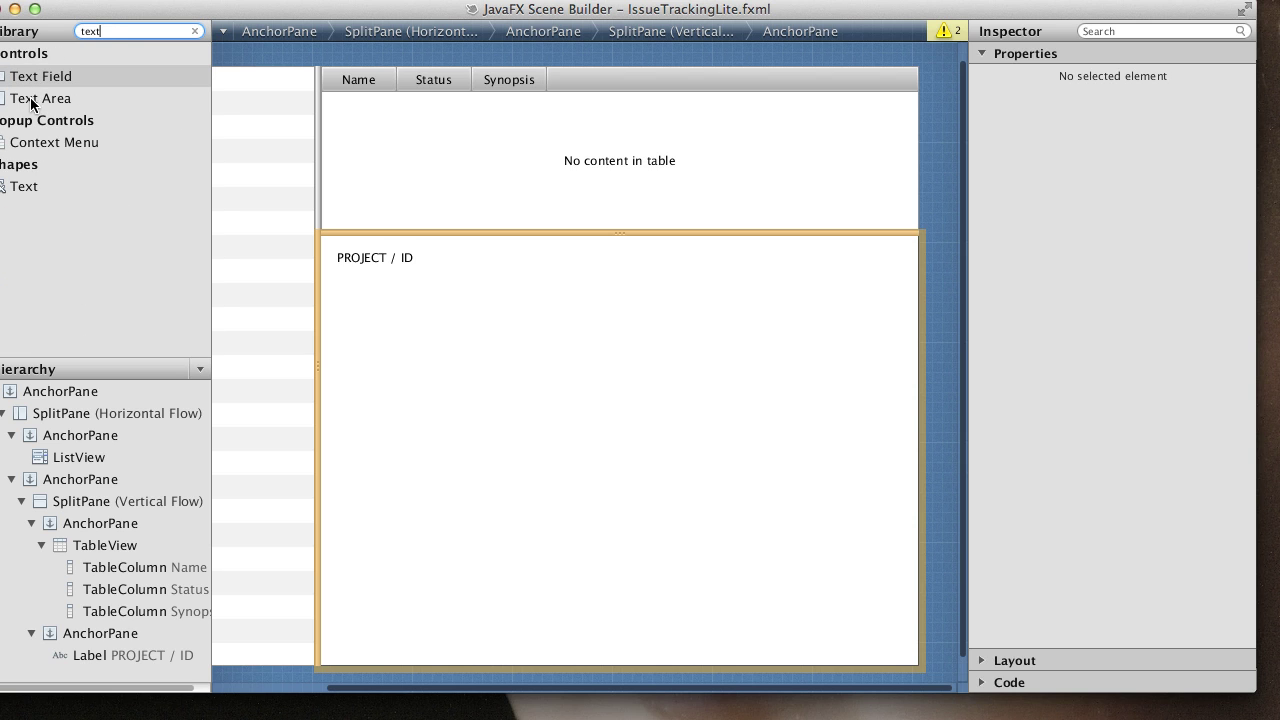
pyautogui.moveTo(28, 77); pyautogui.dragTo(524, 256)
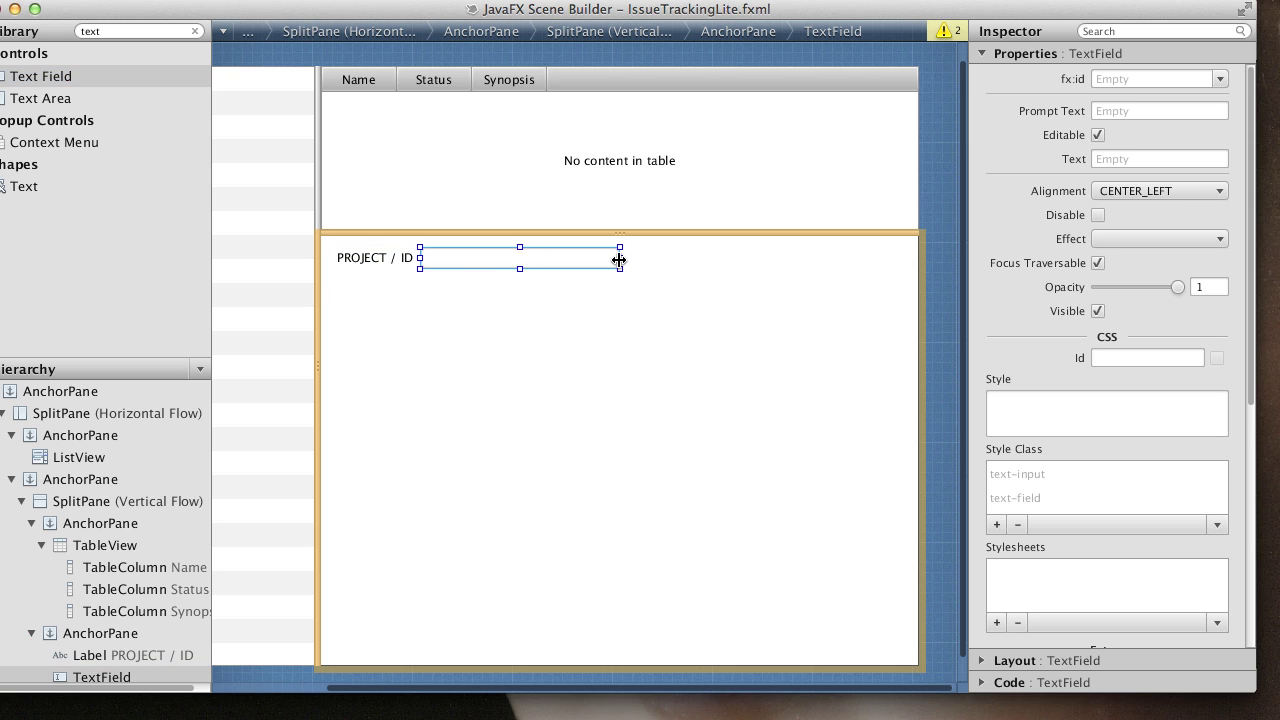
pyautogui.moveTo(619, 259); pyautogui.dragTo(902, 300)
# Assign the fx:id synopsis to the text field and set its prompt text to Synopsis
pyautogui.click(1220, 79)
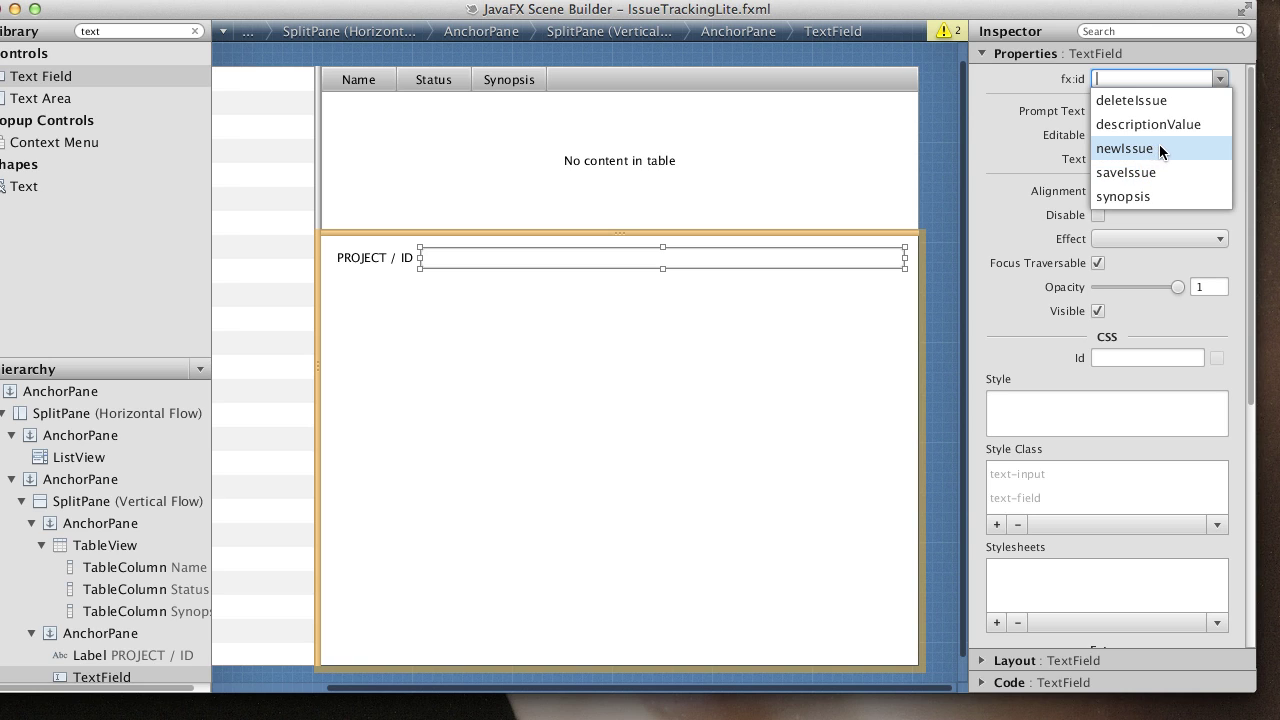
pyautogui.click(1159, 194)
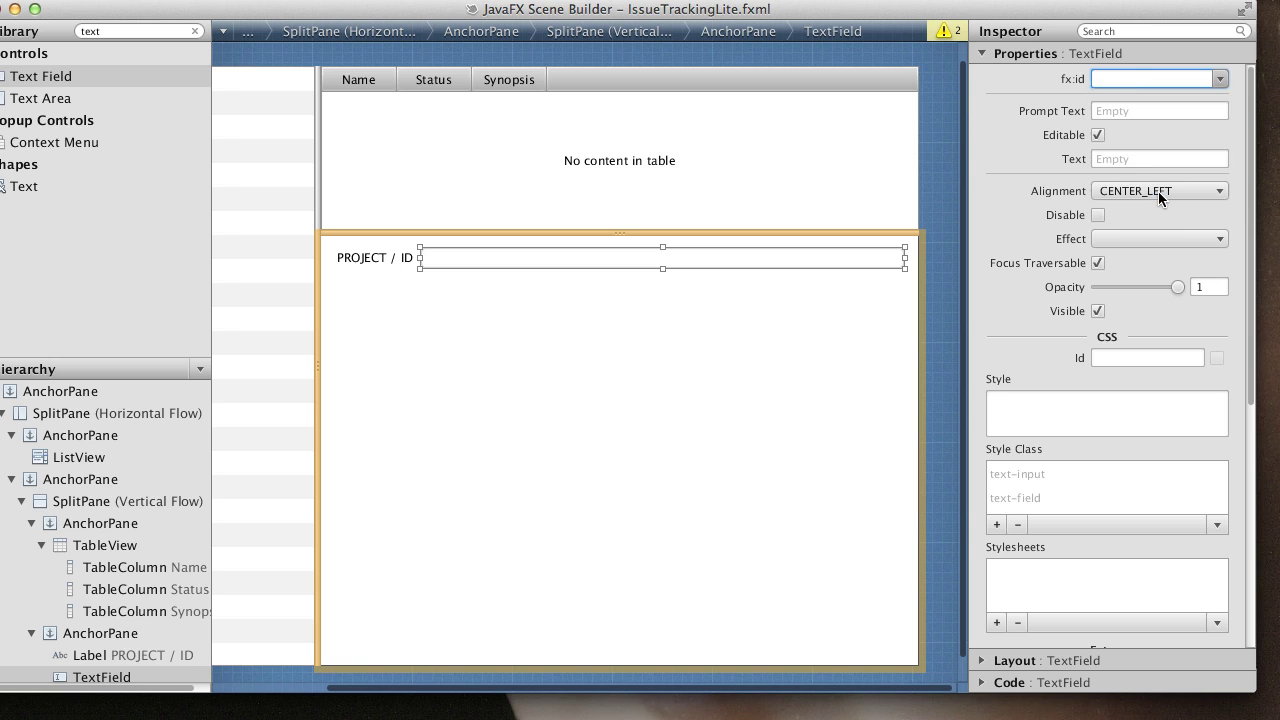
pyautogui.click(1129, 111)
pyautogui.write('Synopsis')
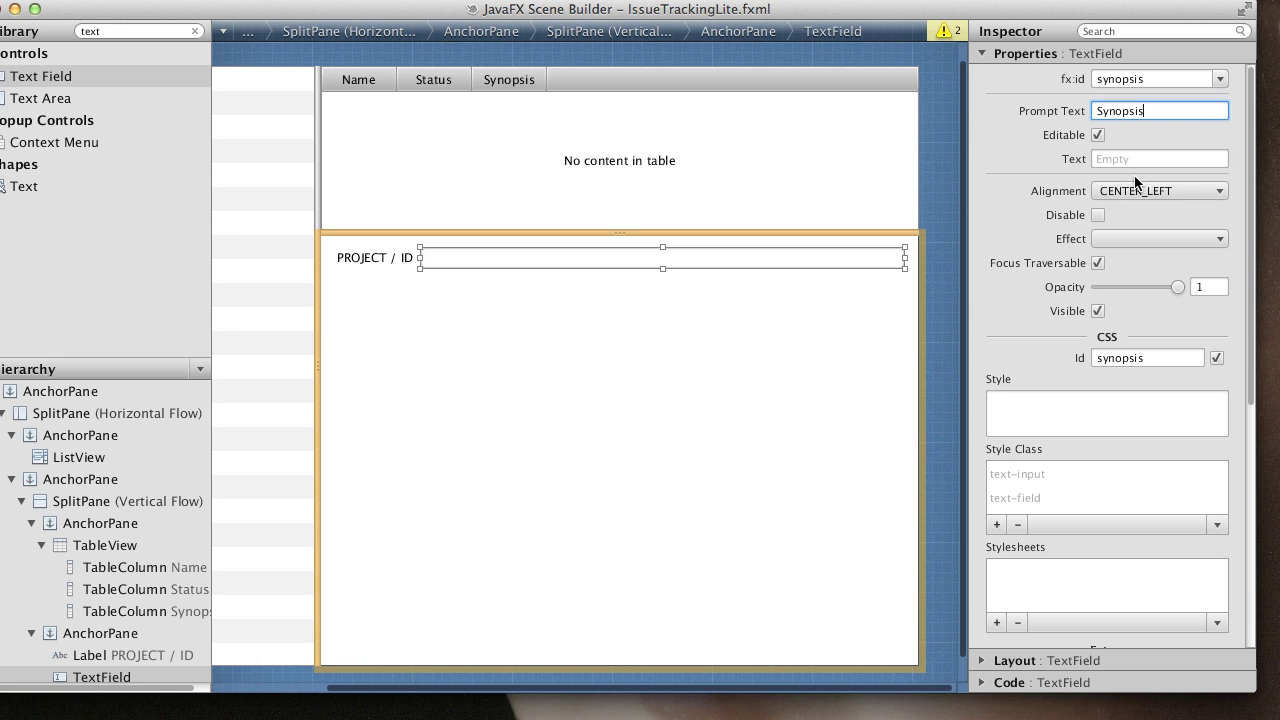
pyautogui.click(833, 322)
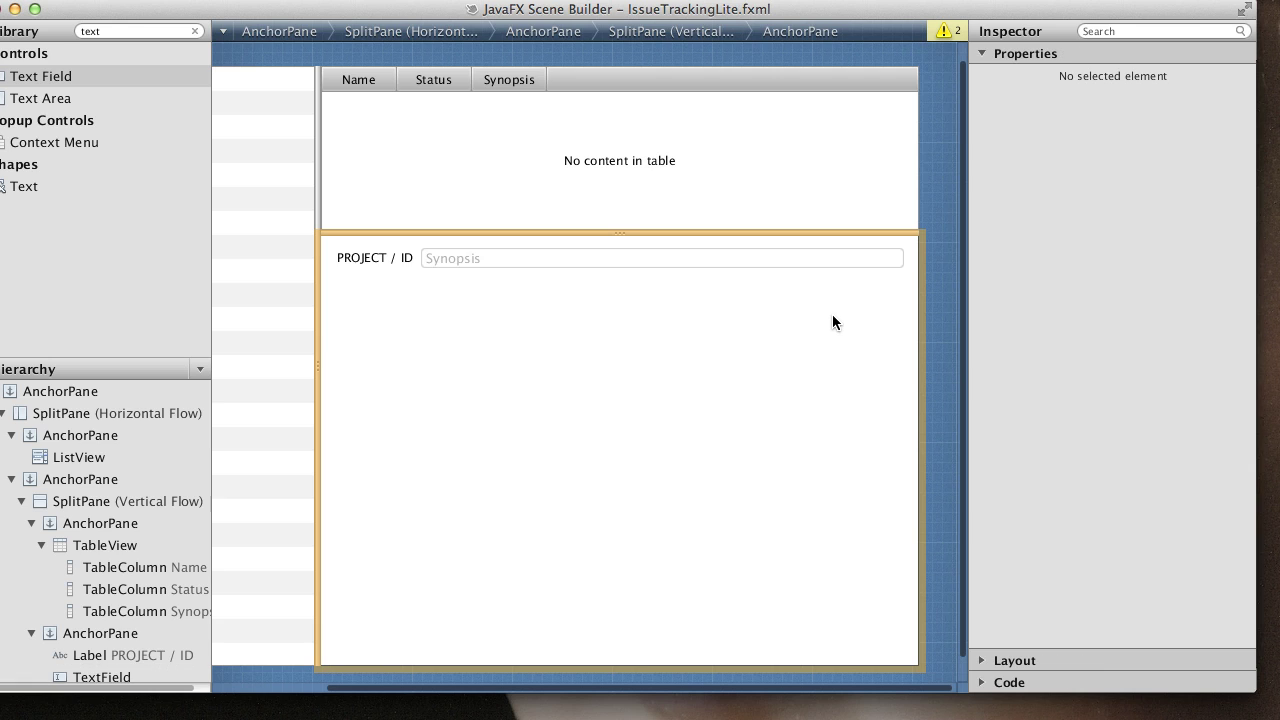
# Find the Label control in the library and place a new label directly below the PROJECT / ID label
pyautogui.doubleClick(125, 31)
pyautogui.press('BackSpace')
pyautogui.write('la')
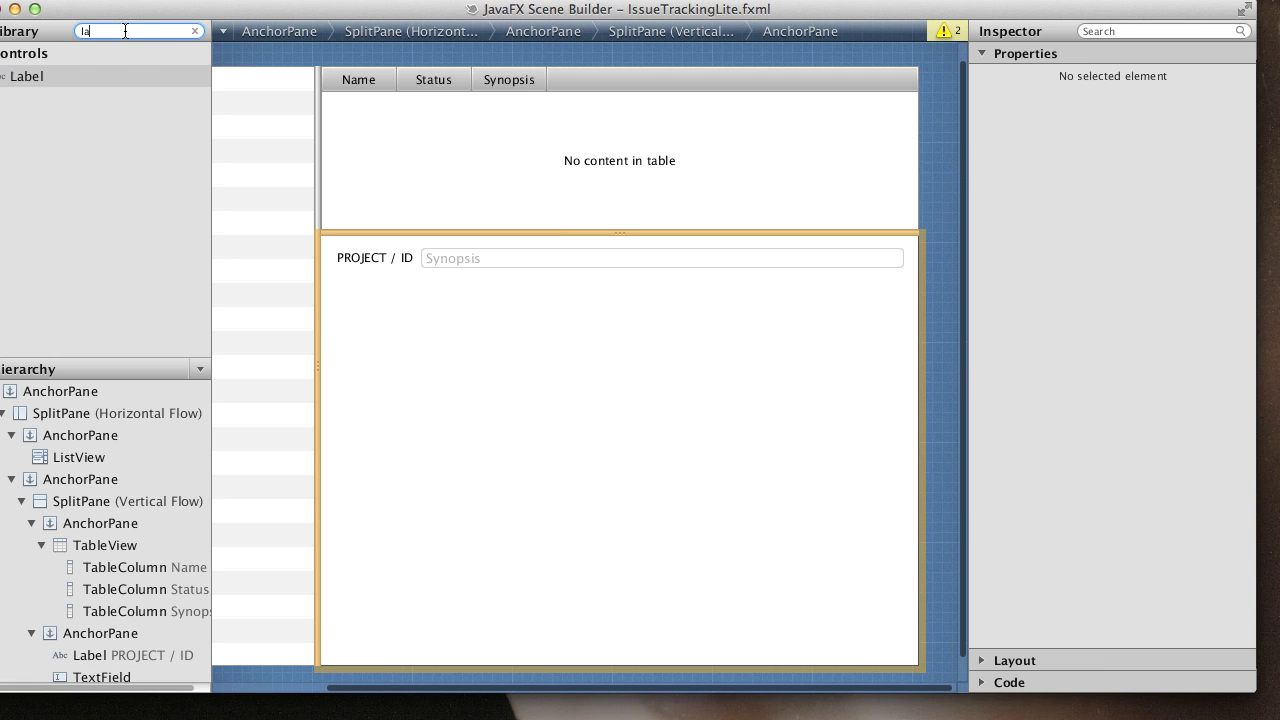
pyautogui.moveTo(22, 78); pyautogui.dragTo(351, 280)
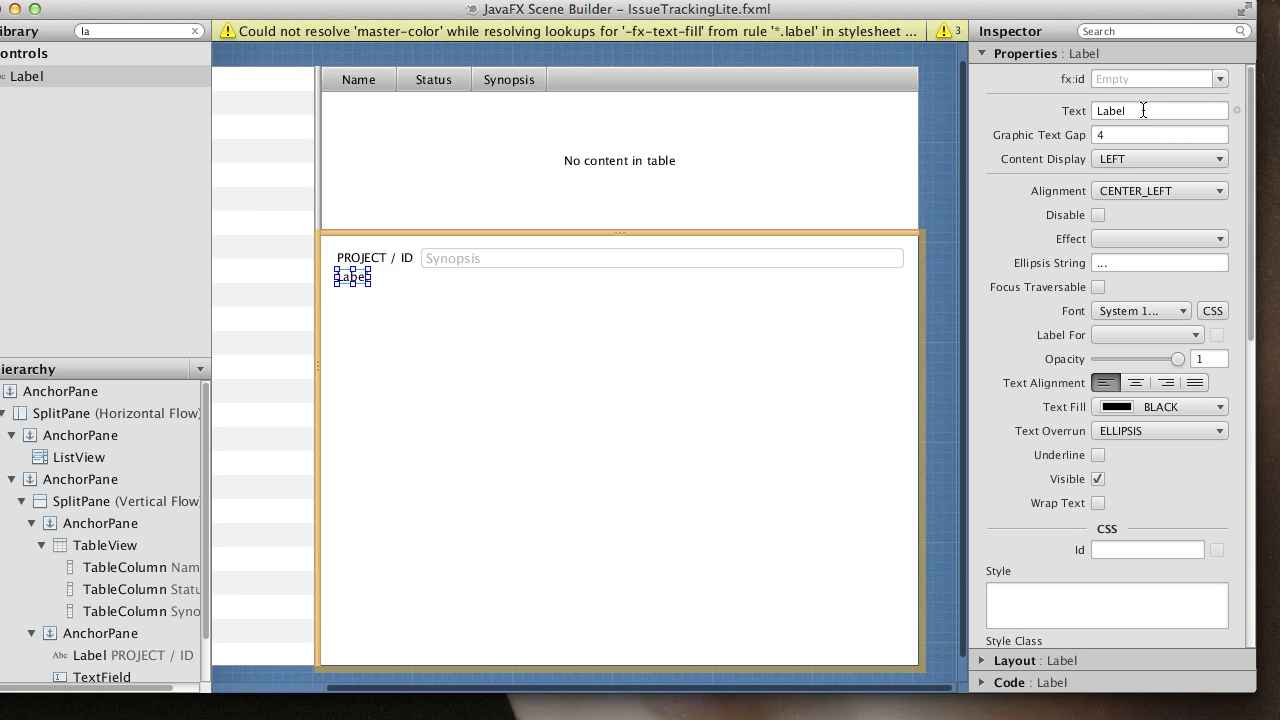
# Set the new label's text to DESCRIPTION and deselect it
pyautogui.moveTo(1143, 110); pyautogui.dragTo(1076, 112)
pyautogui.write('DE')
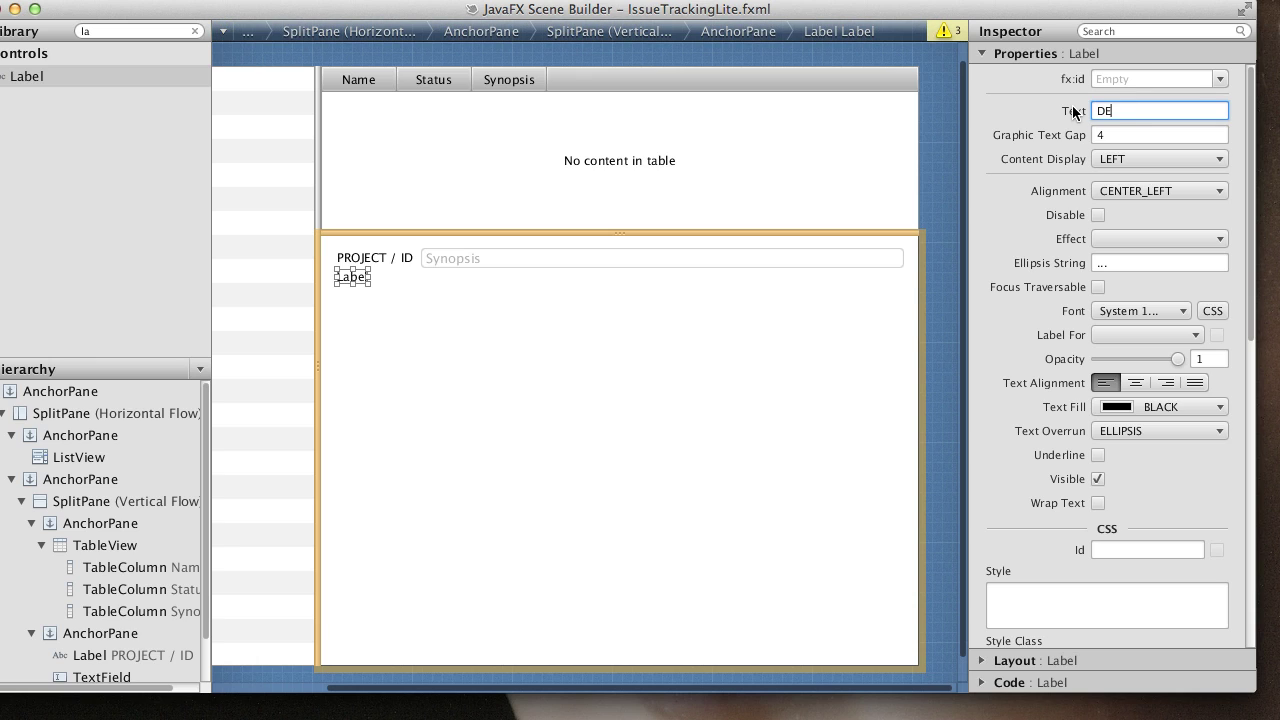
pyautogui.write('C')
pyautogui.press('BackSpace')
pyautogui.write('SCRIPTION')
pyautogui.press('Return')
pyautogui.click(582, 371)
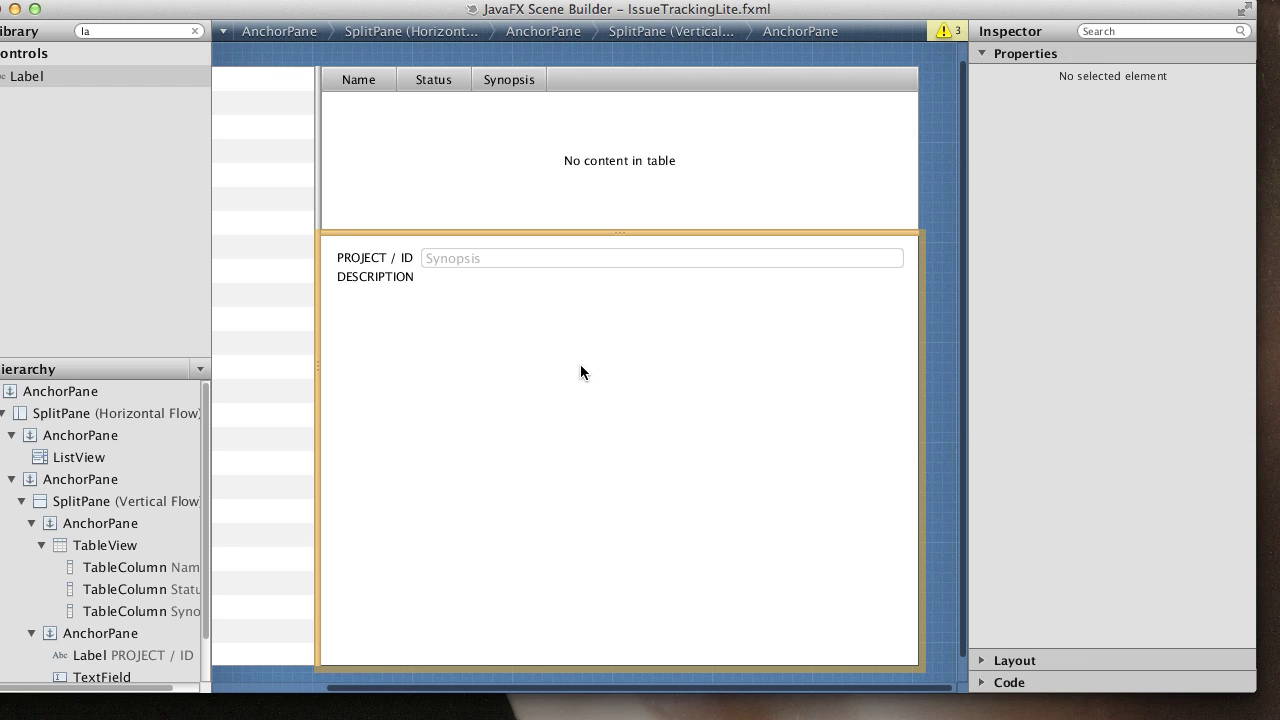
# Find the Text Area control in the library and place it directly below the DESCRIPTION label, aligned with the label's left edge
pyautogui.click(145, 32)
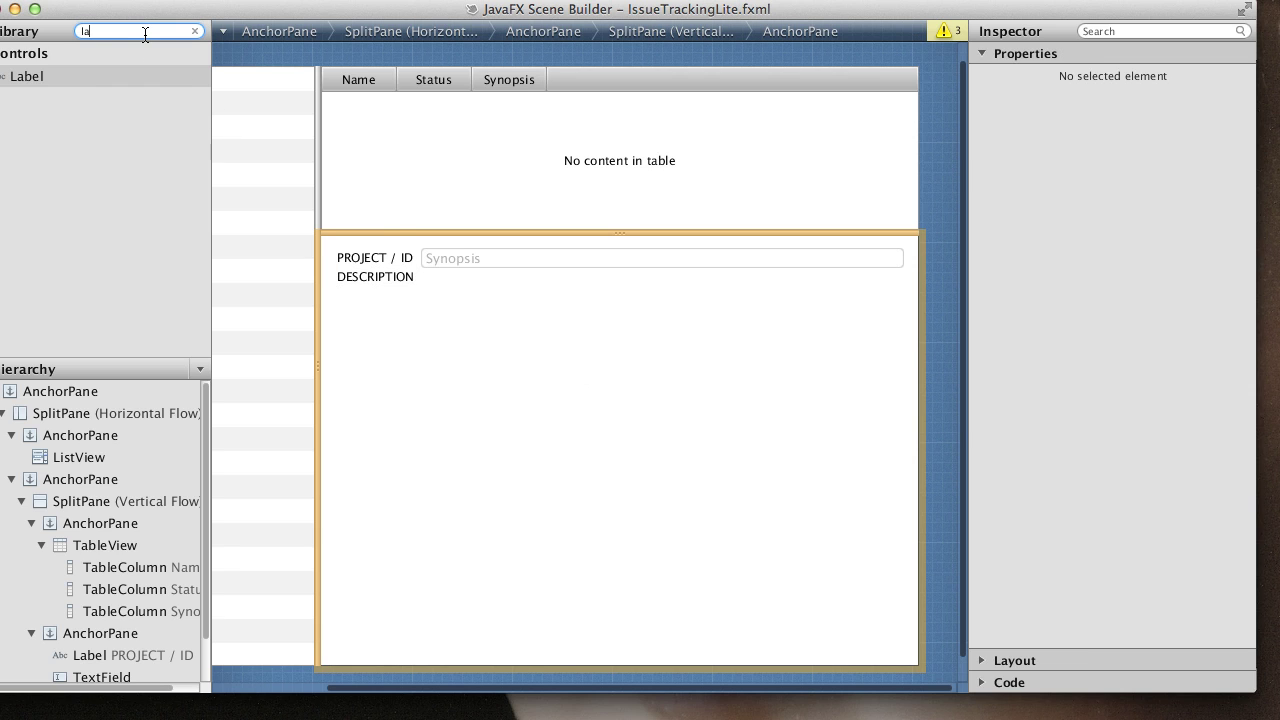
pyautogui.press('BackSpace')
pyautogui.press('BackSpace')
pyautogui.write('text')
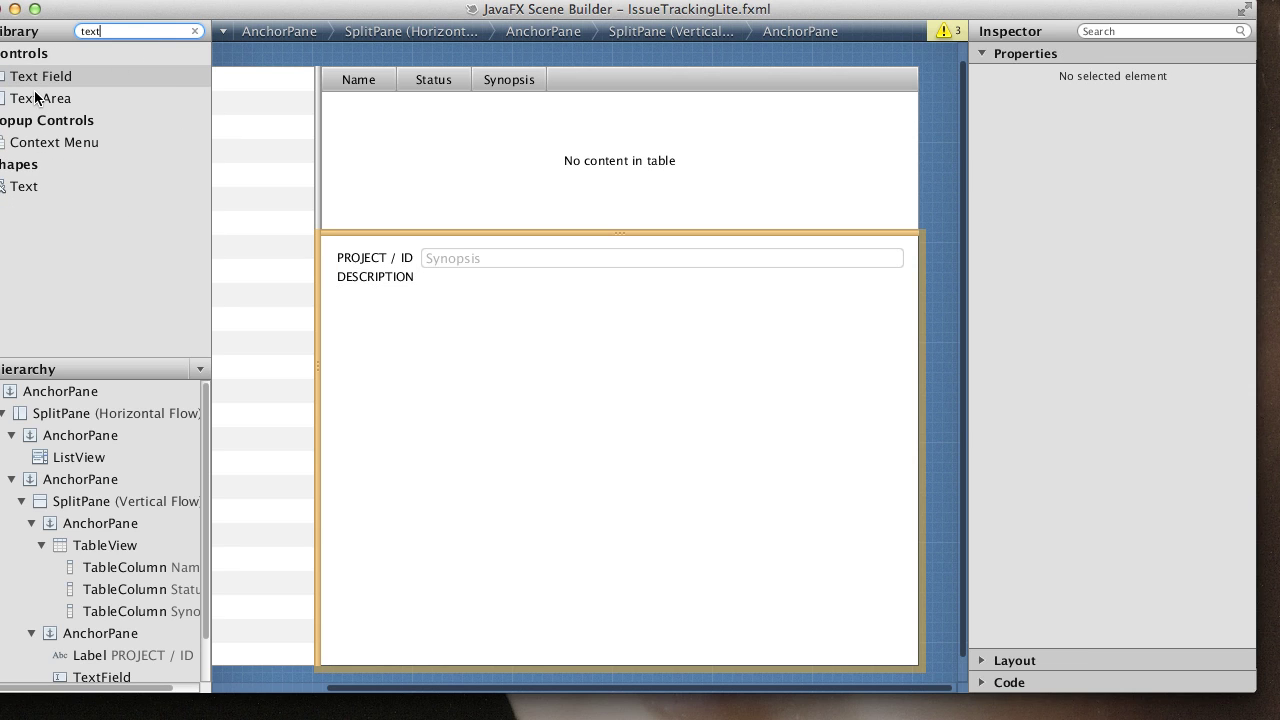
pyautogui.moveTo(36, 98); pyautogui.dragTo(436, 372)
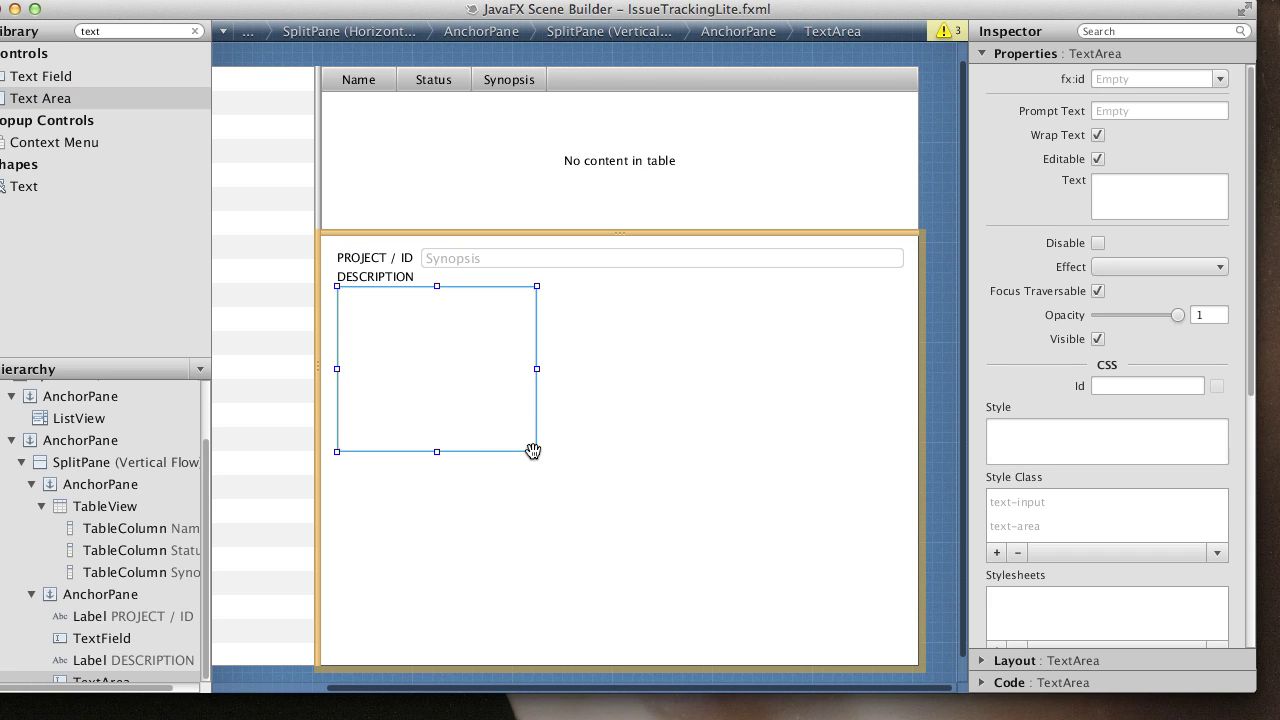
# Enlarge the text area to the details pane's right and bottom margins and assign it the fx:id descriptionValue
pyautogui.moveTo(533, 451); pyautogui.dragTo(900, 651)
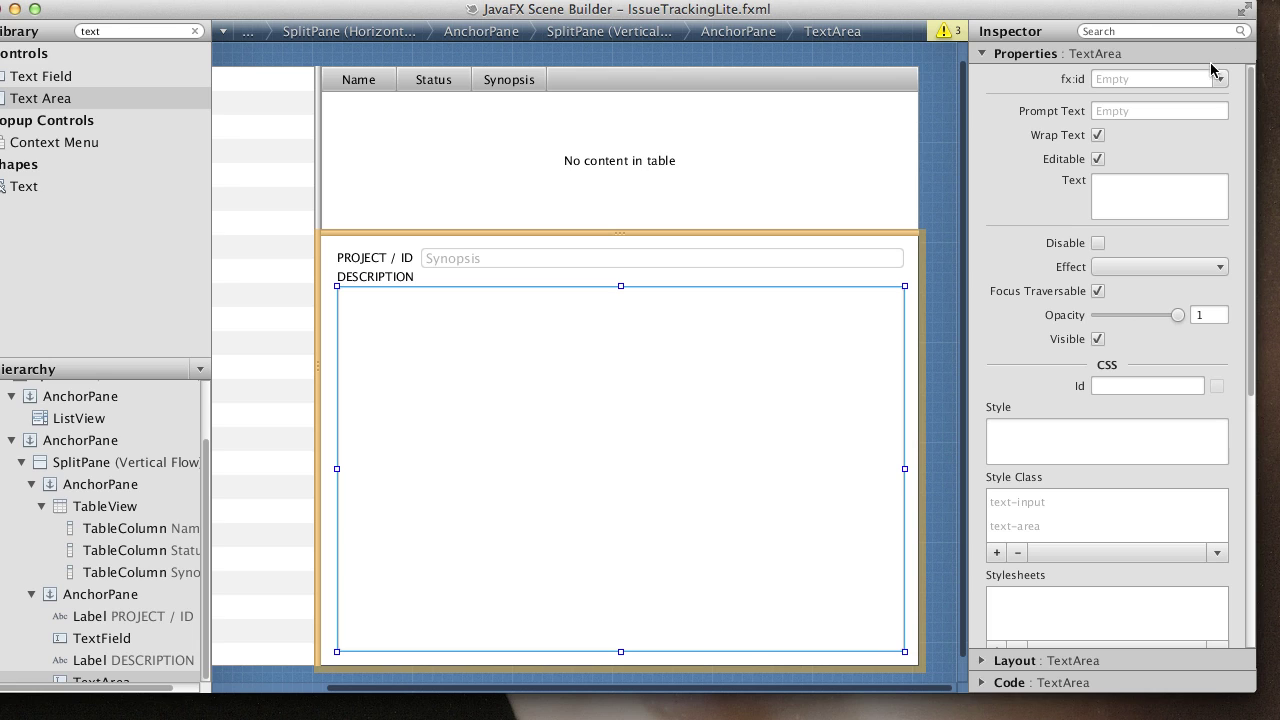
pyautogui.click(1220, 80)
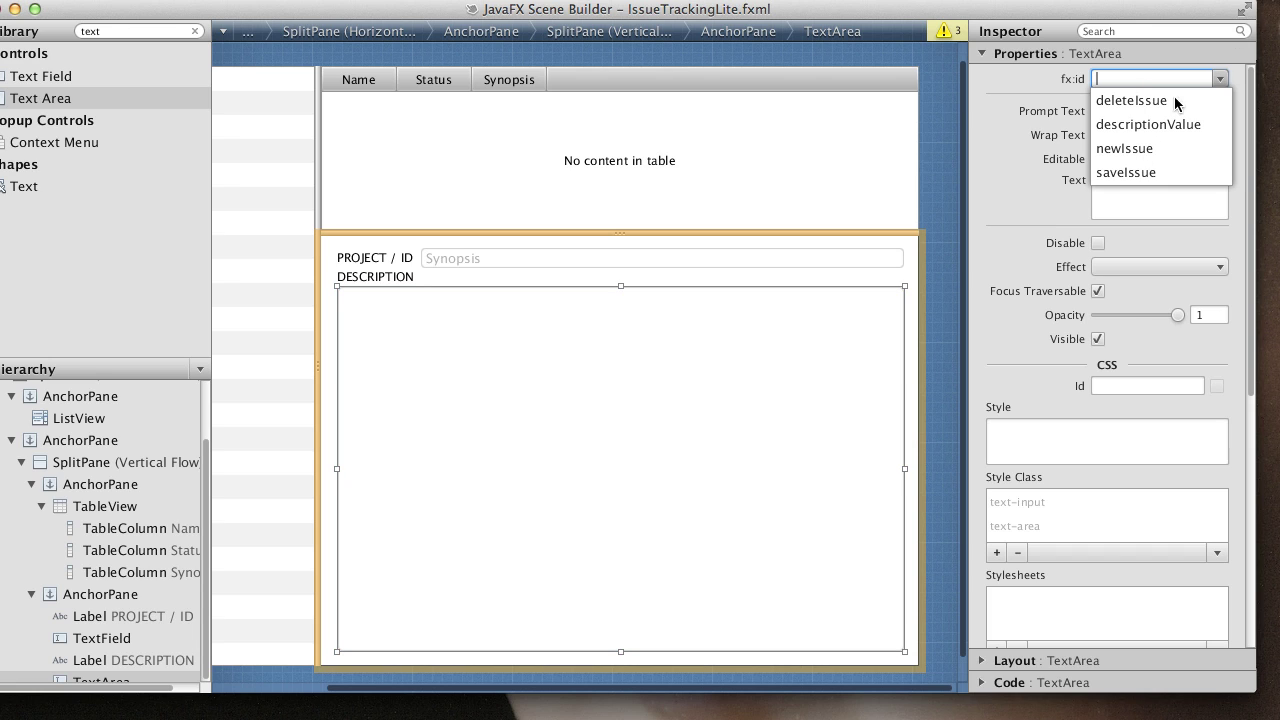
pyautogui.click(1132, 121)
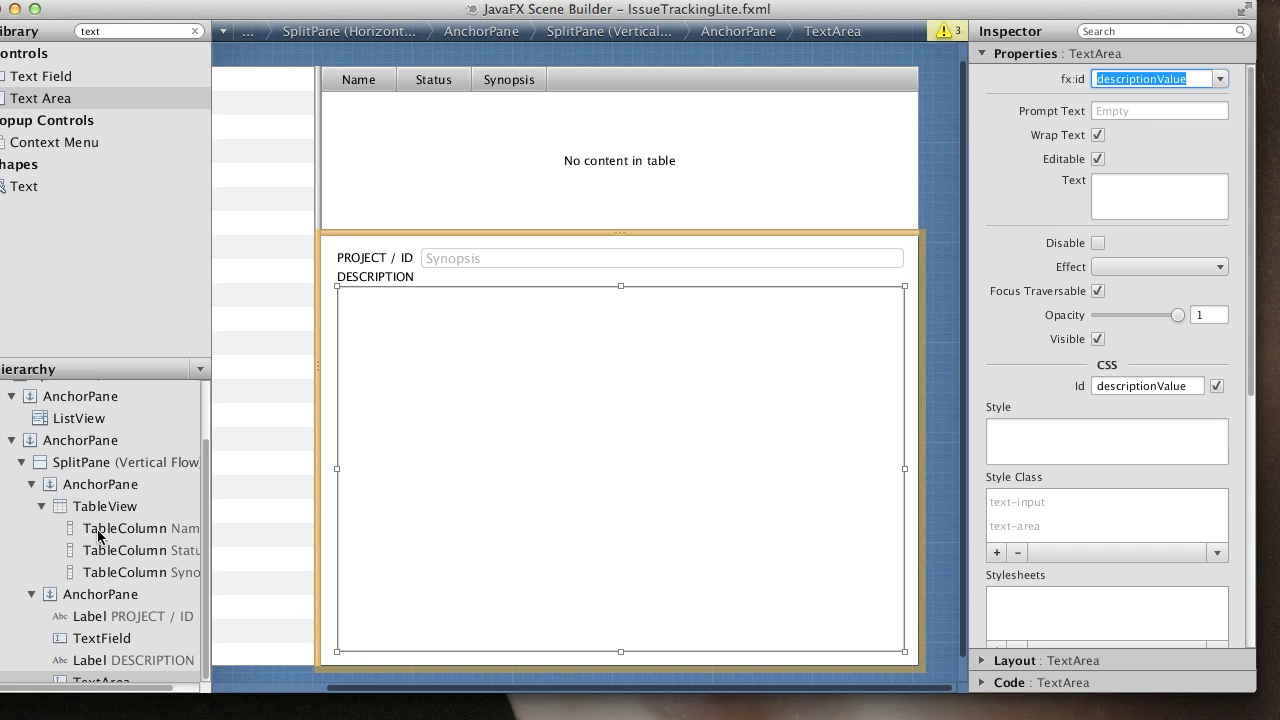
# Select only the PROJECT / ID label and the Synopsis text field and wrap them together in an HBox
pyautogui.scroll(-1, 95, 597)
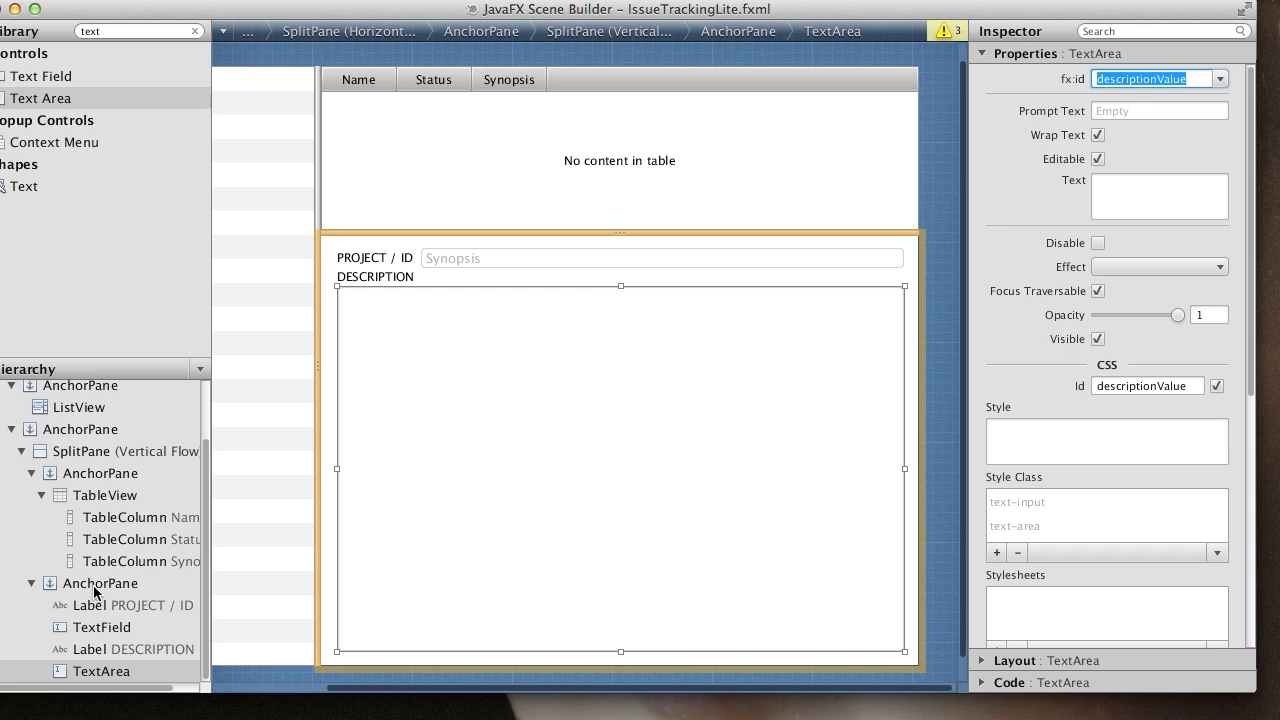
pyautogui.click(96, 588)
pyautogui.click(622, 261)
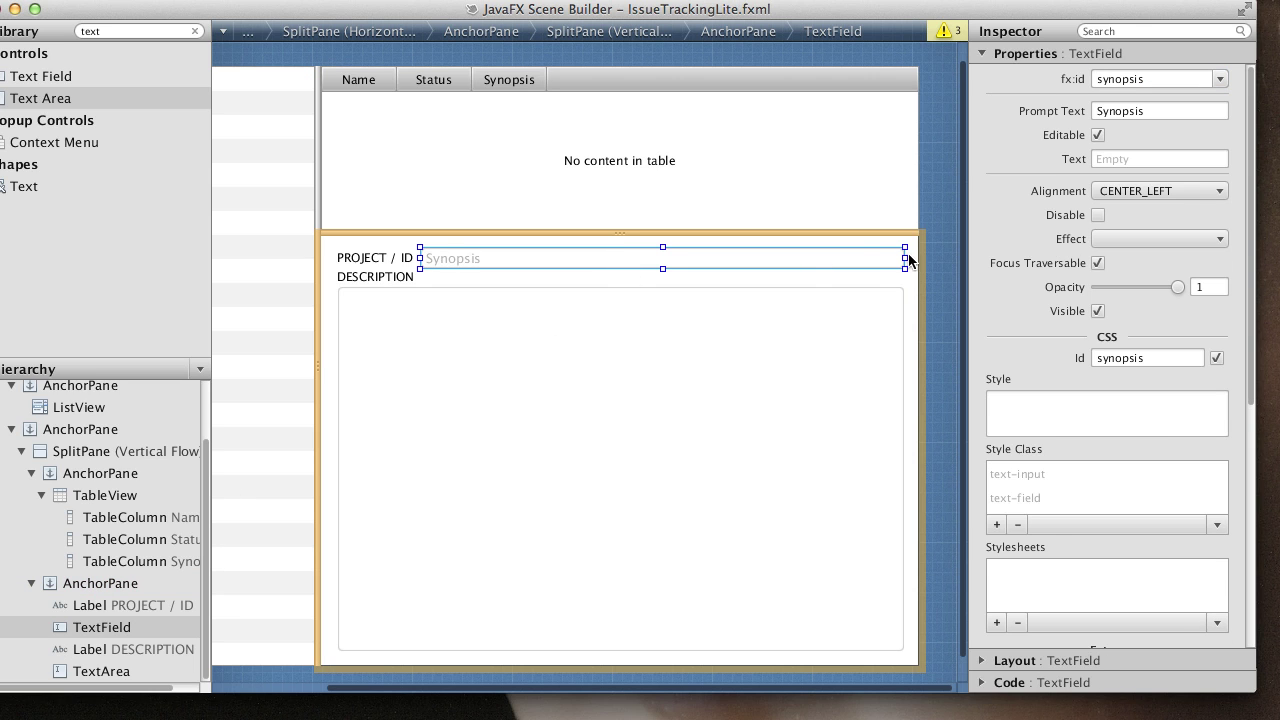
pyautogui.moveTo(912, 286); pyautogui.dragTo(352, 264)
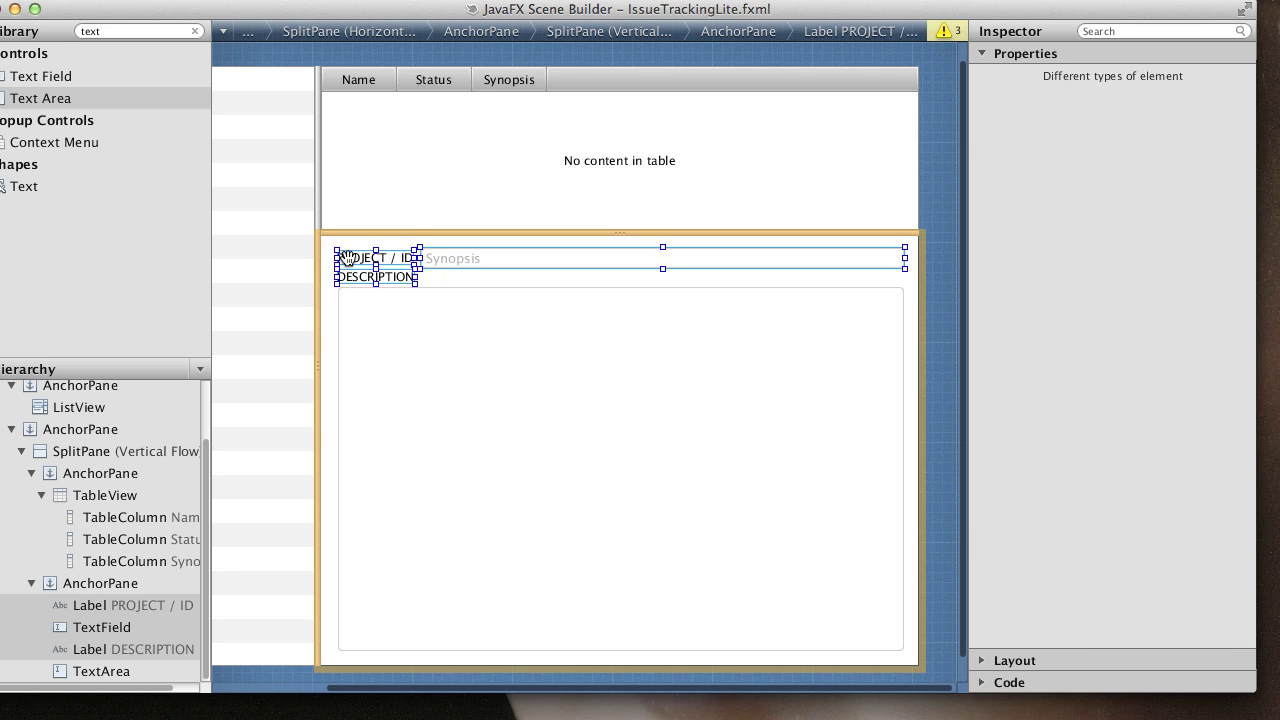
pyautogui.keyDown('shift'); pyautogui.click(374, 279); pyautogui.keyUp('shift')
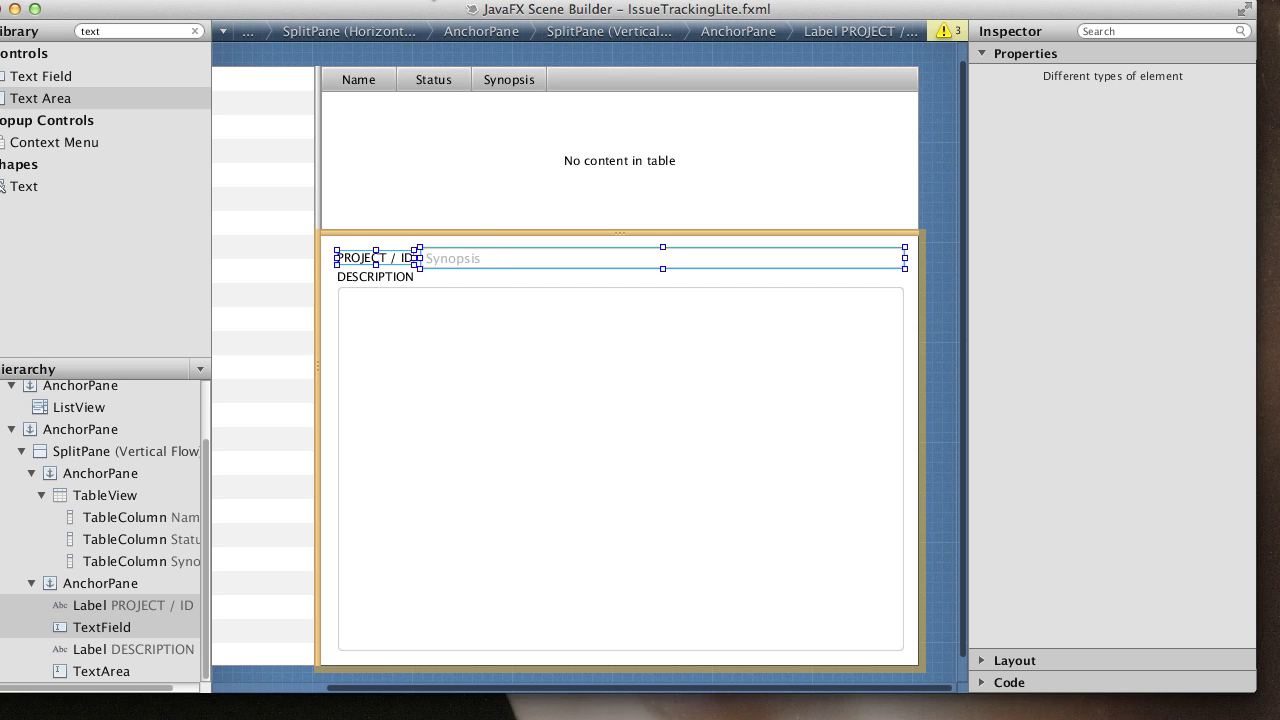
pyautogui.click(434, 0)
pyautogui.moveTo(392, 0)
pyautogui.moveTo(439, 100)
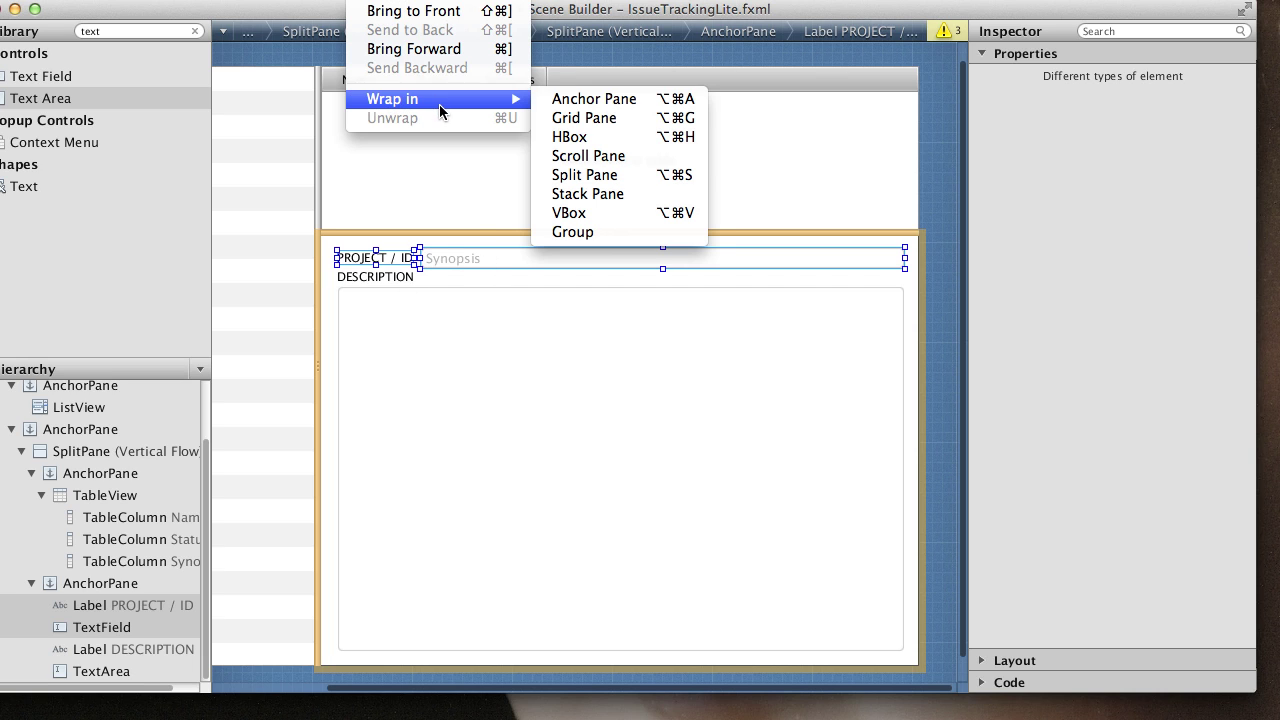
pyautogui.click(621, 138)
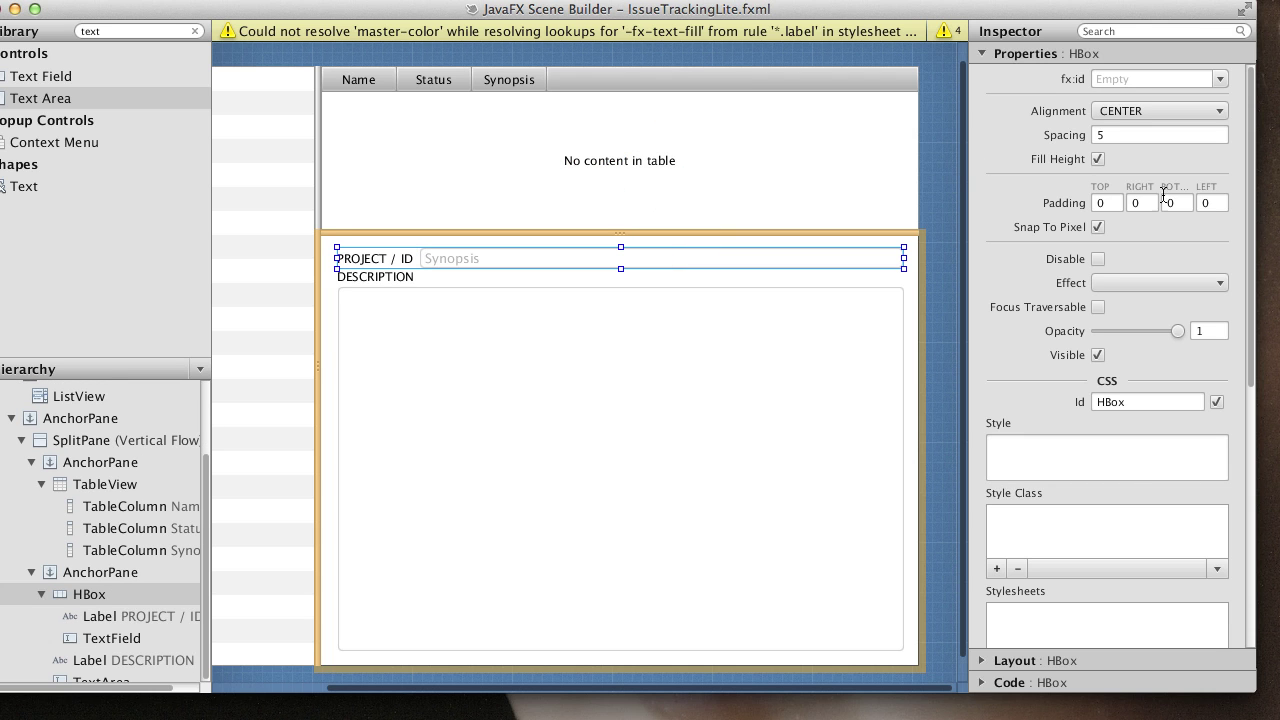
# Anchor the HBox to the right and left edges of its parent AnchorPane
pyautogui.click(1106, 662)
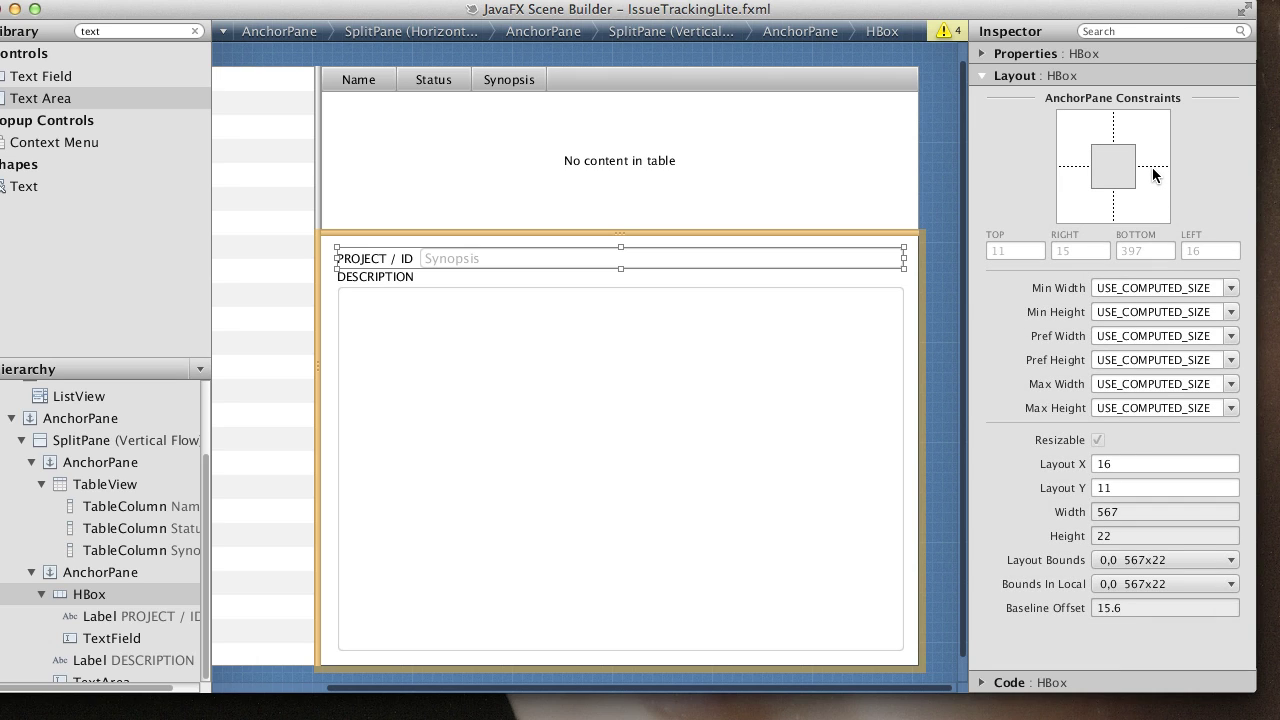
pyautogui.click(1153, 172)
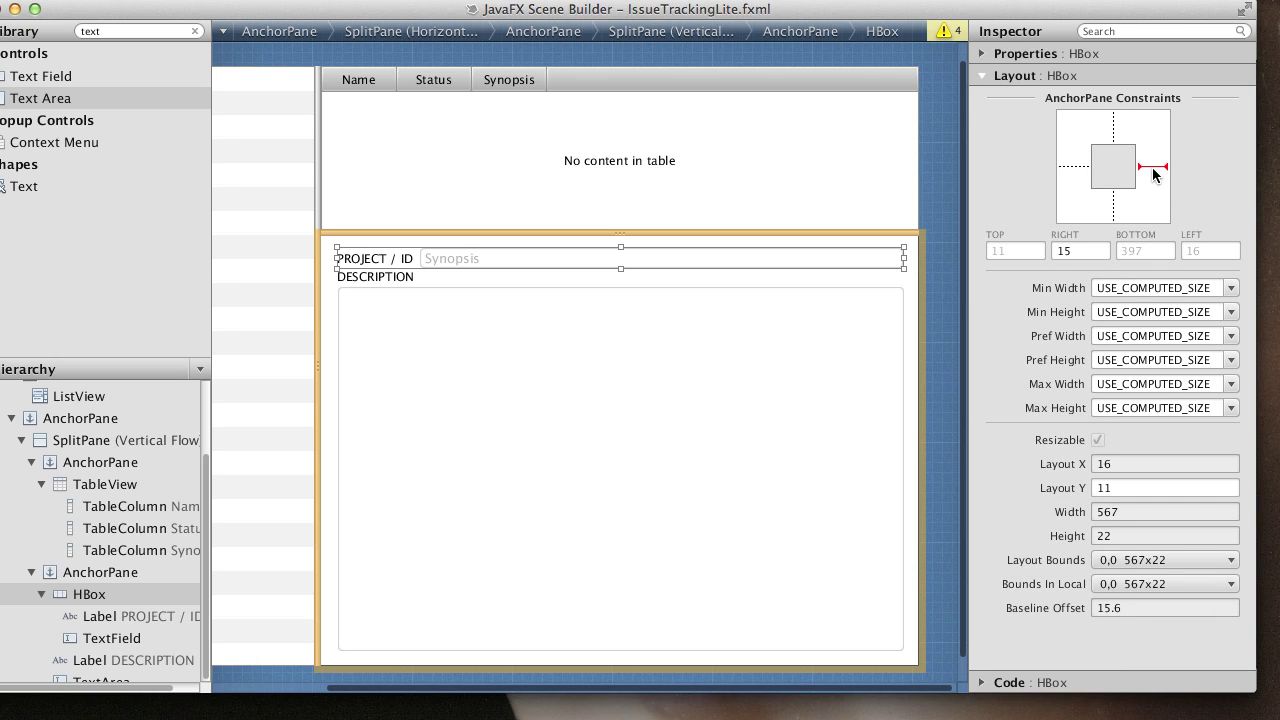
pyautogui.click(1065, 170)
# Set the Synopsis text field's Hgrow constraint to ALWAYS
pyautogui.click(781, 262)
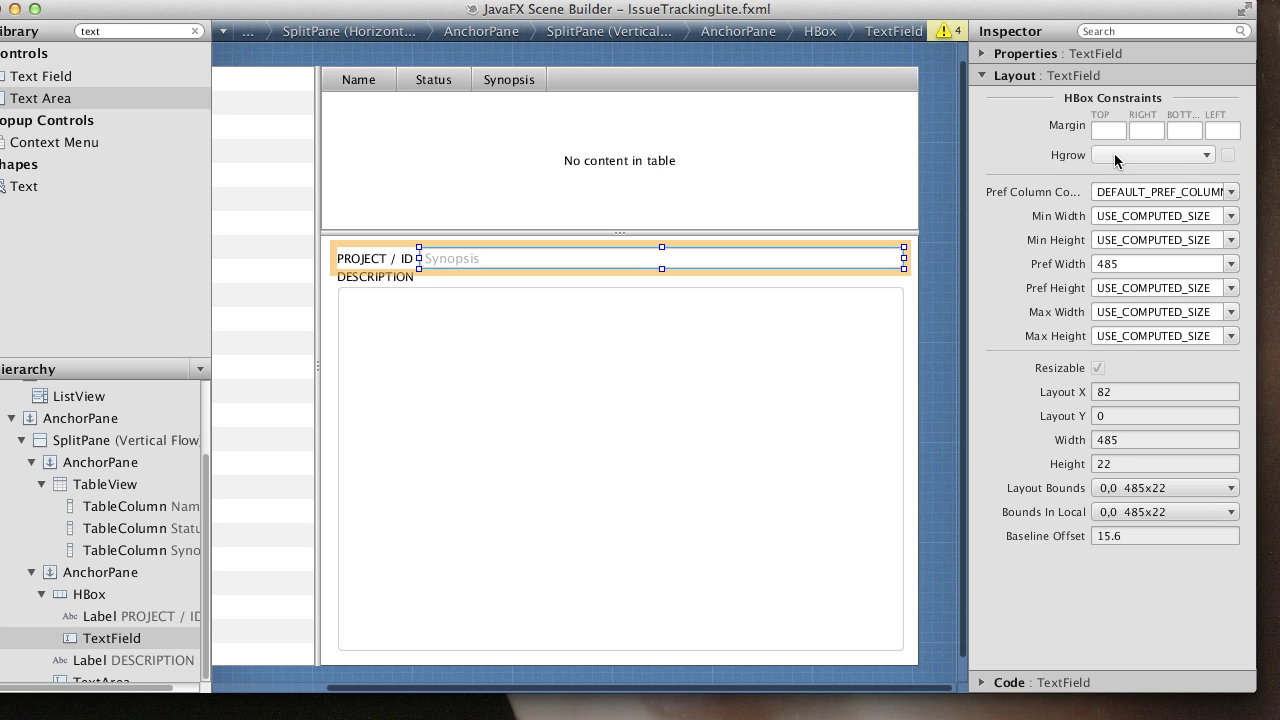
pyautogui.click(1194, 153)
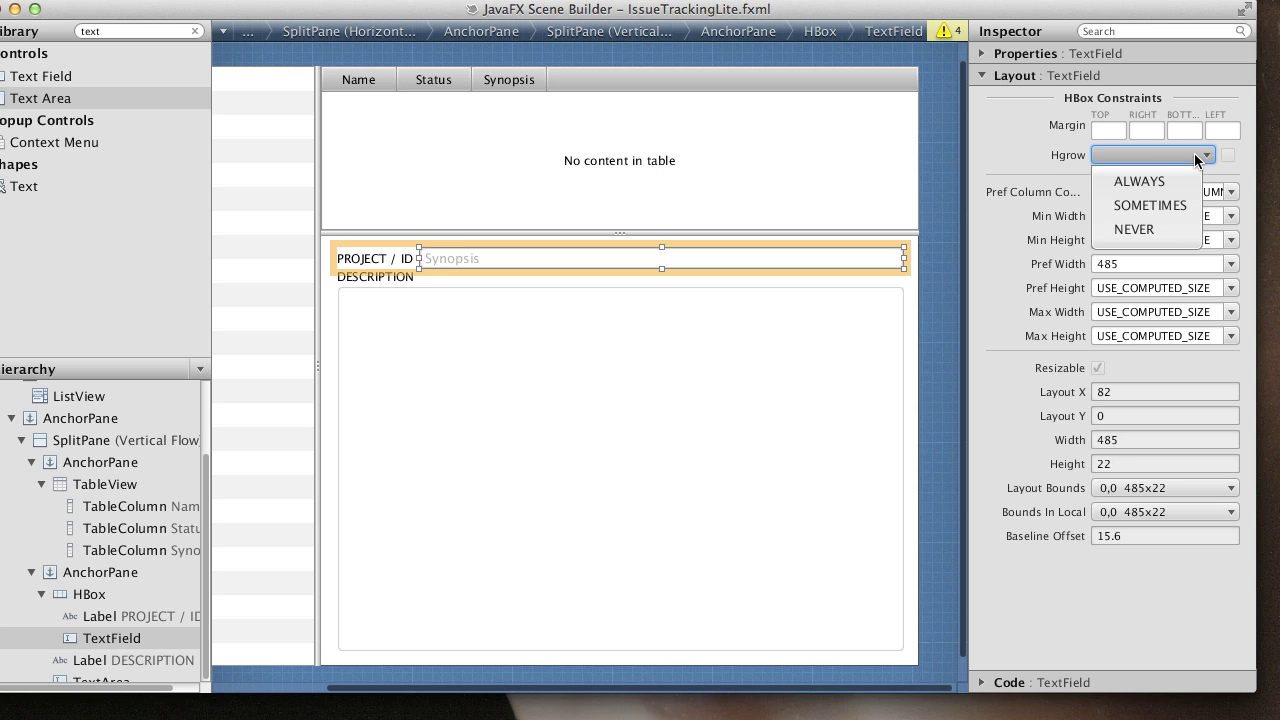
pyautogui.click(1121, 182)
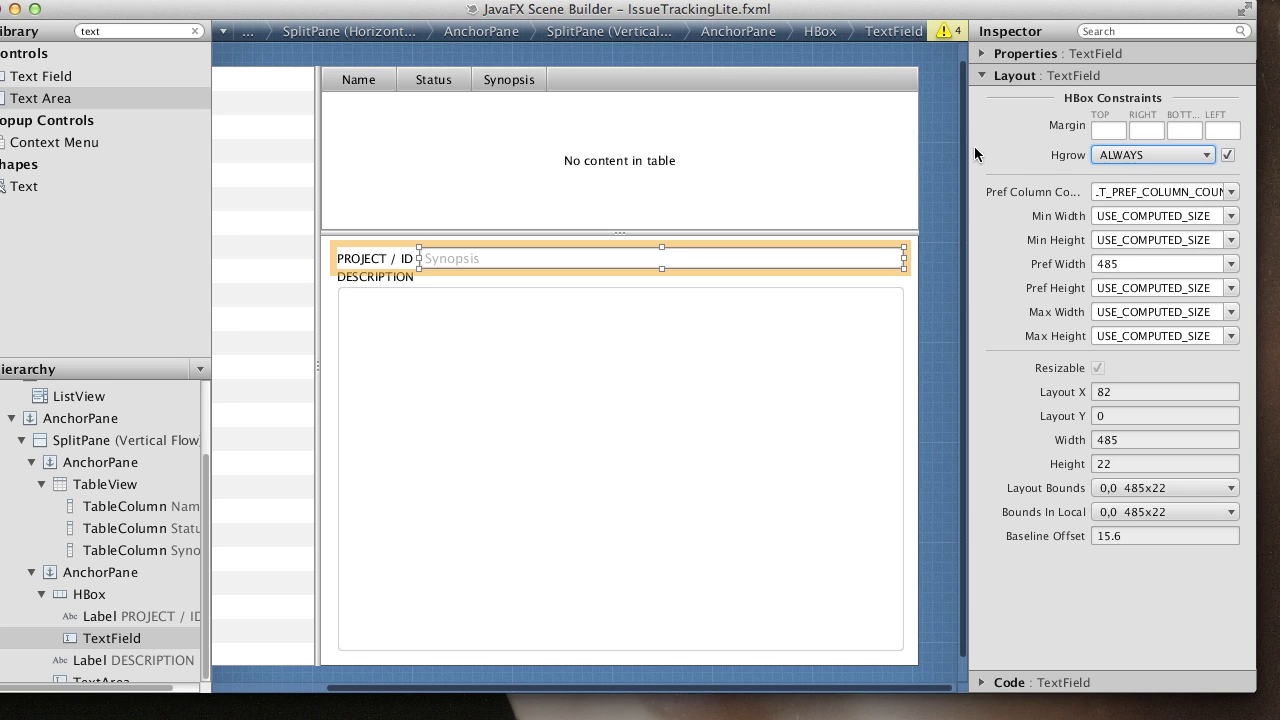
# Set the Min Width of the PROJECT / ID label to USE_PREF_SIZE
pyautogui.click(386, 256)
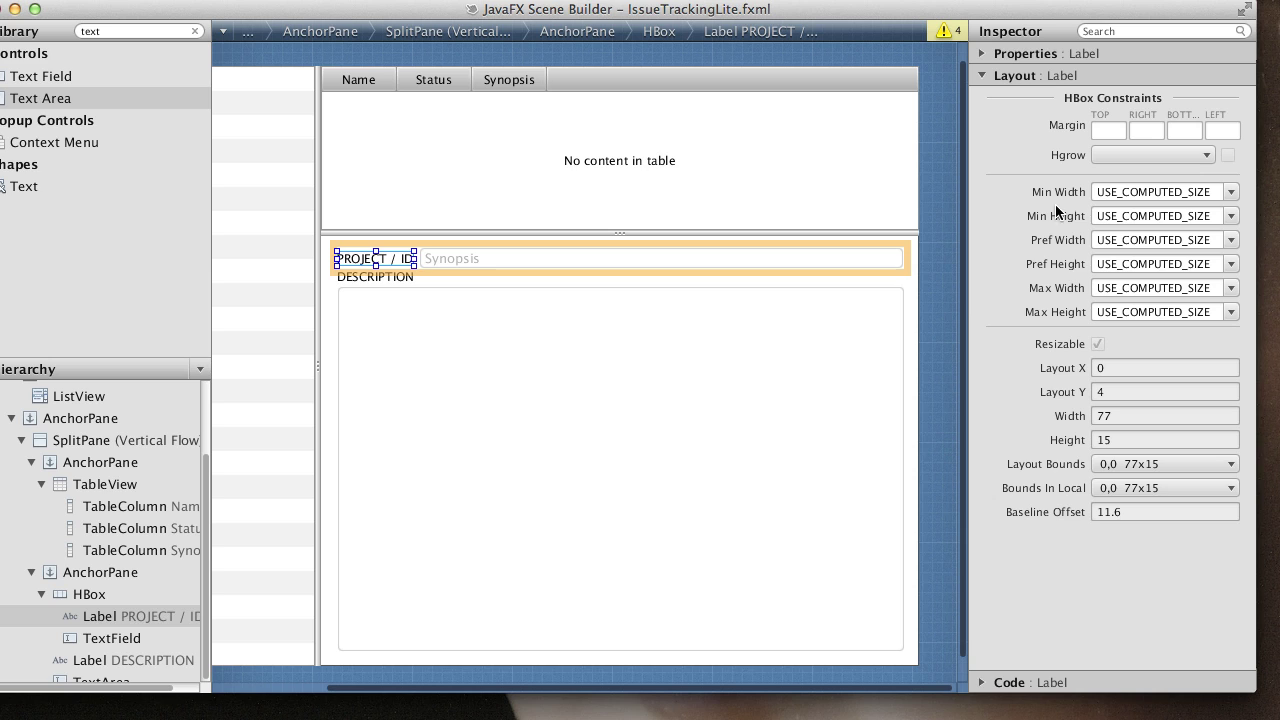
pyautogui.click(1232, 191)
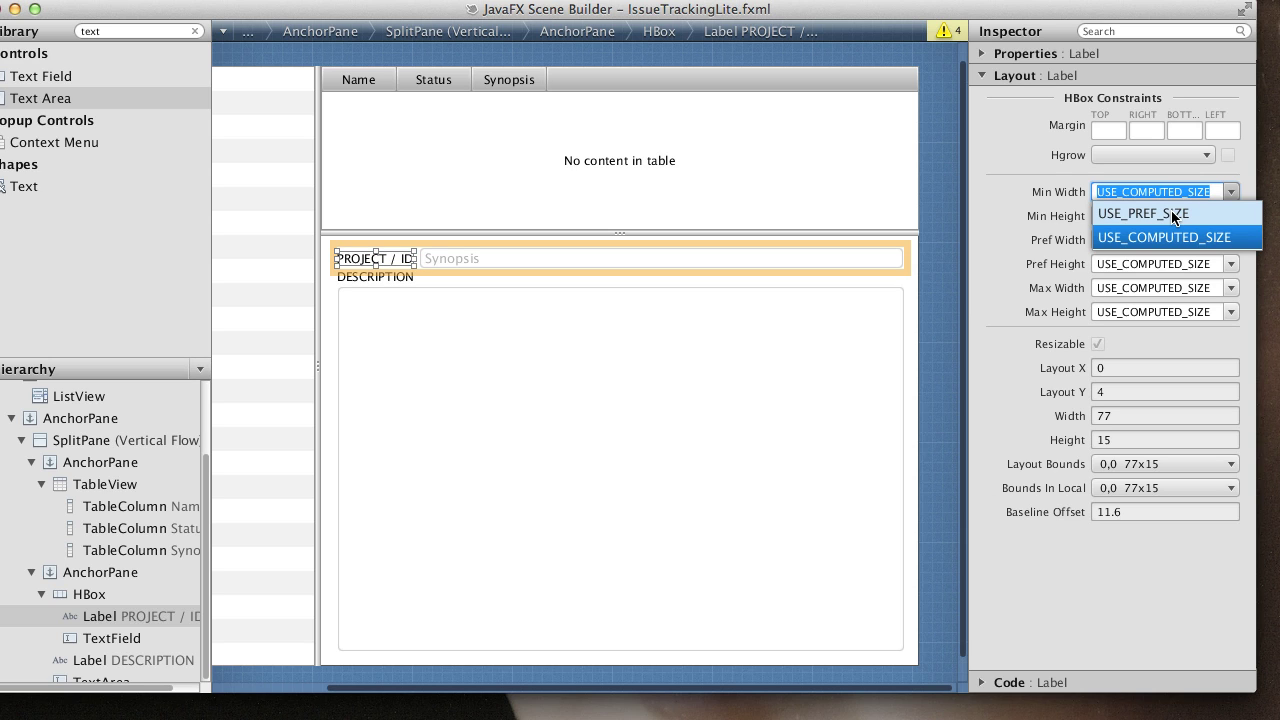
pyautogui.click(1173, 216)
# Anchor the description text area to all four edges of its parent AnchorPane
pyautogui.click(648, 382)
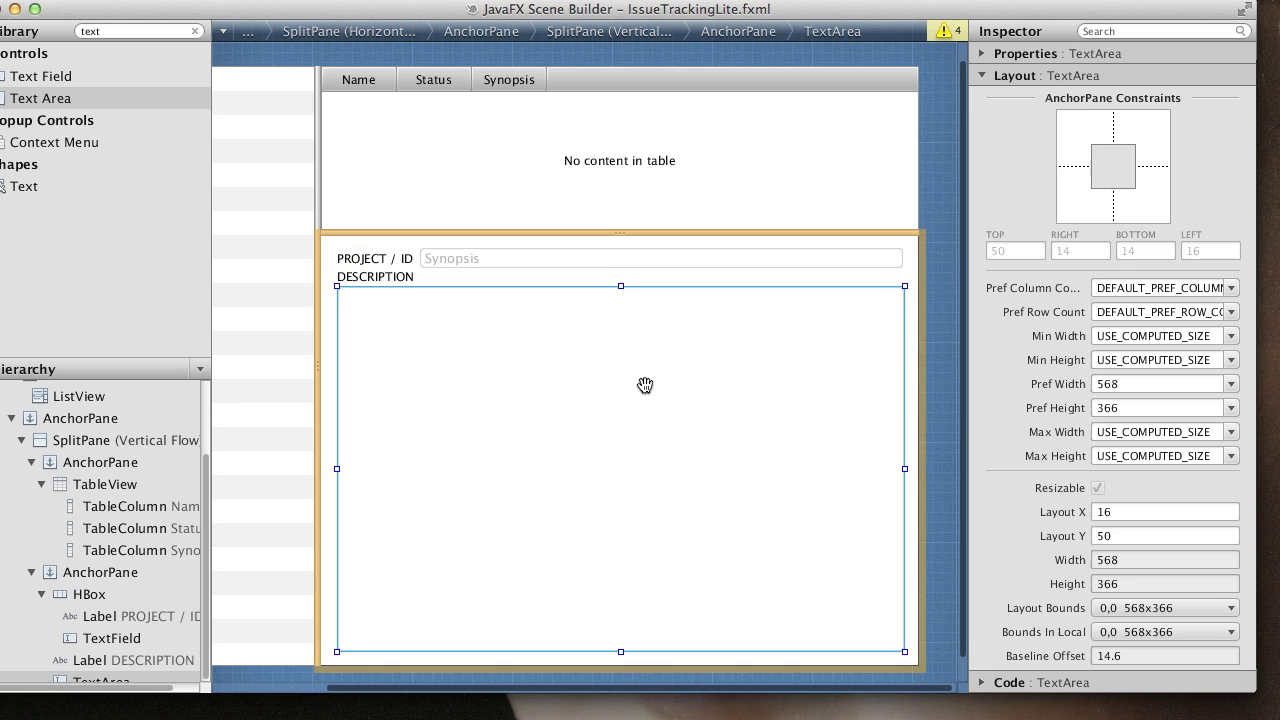
pyautogui.click(1113, 127)
pyautogui.click(1070, 170)
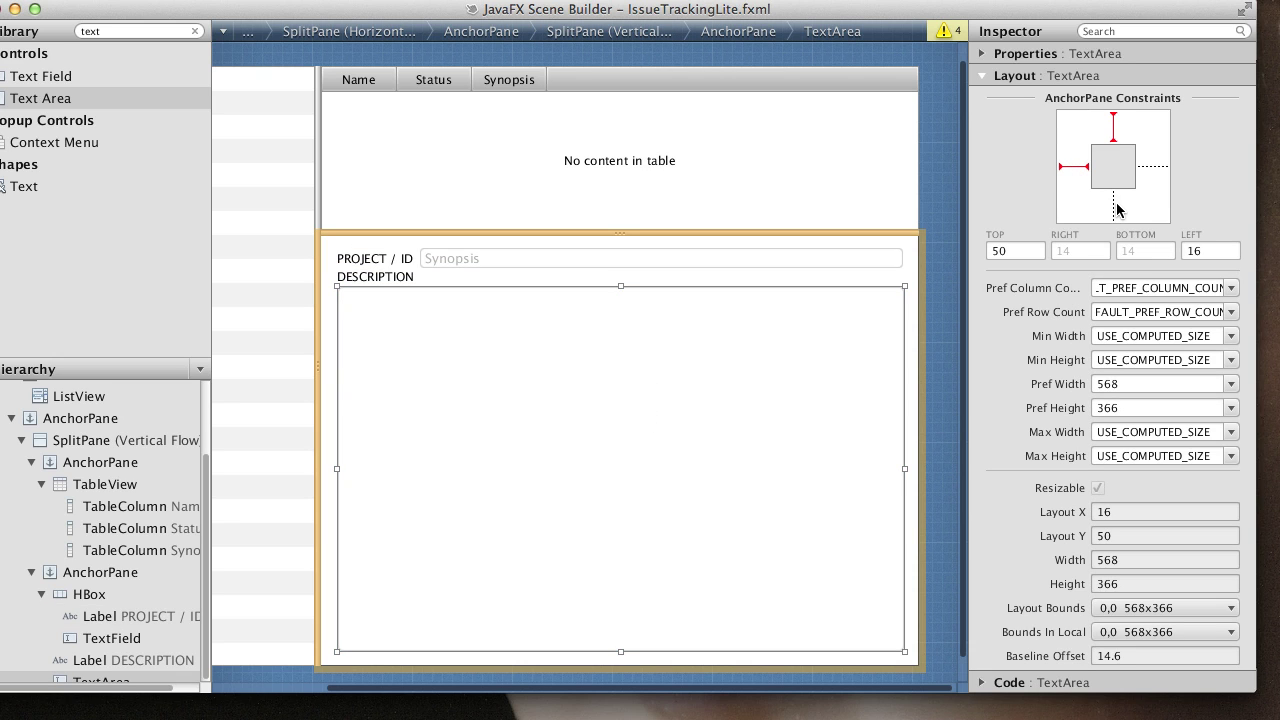
pyautogui.click(1114, 206)
pyautogui.click(1153, 168)
# Preview the layout with sample data in its own window, shrink that window to check the resizing behaviour, and close it
pyautogui.click(198, 2)
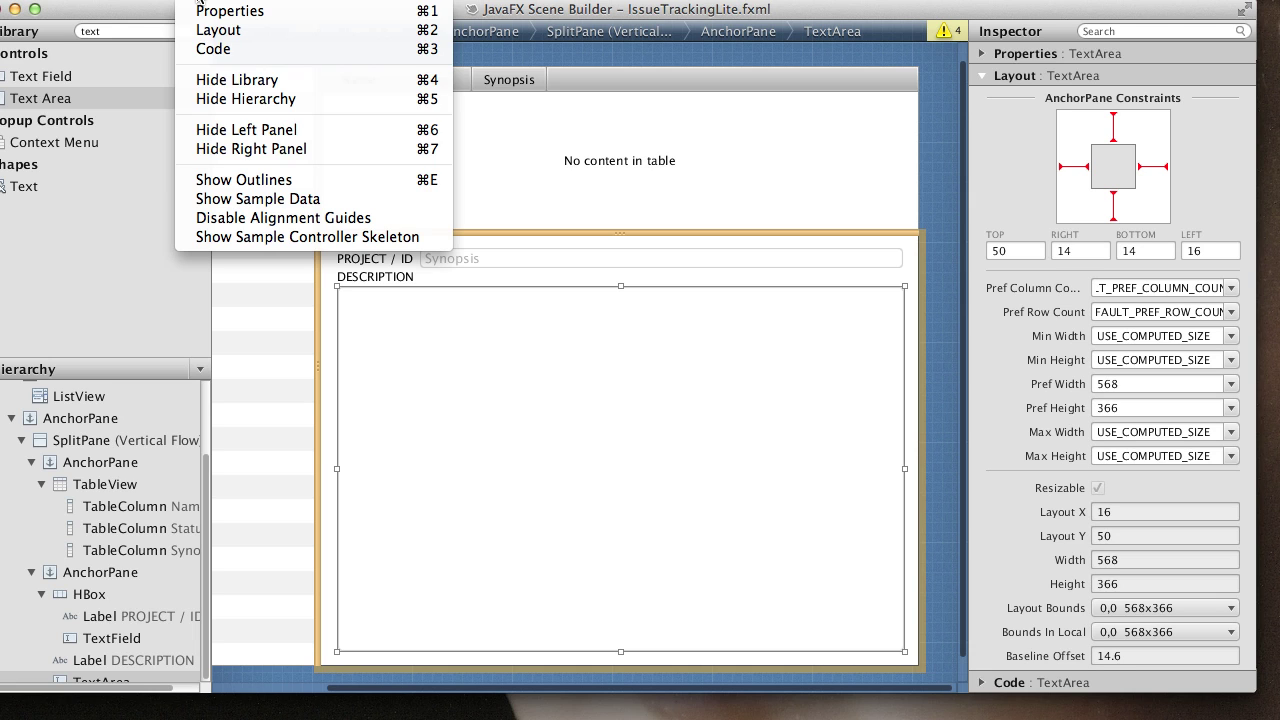
pyautogui.click(250, 207)
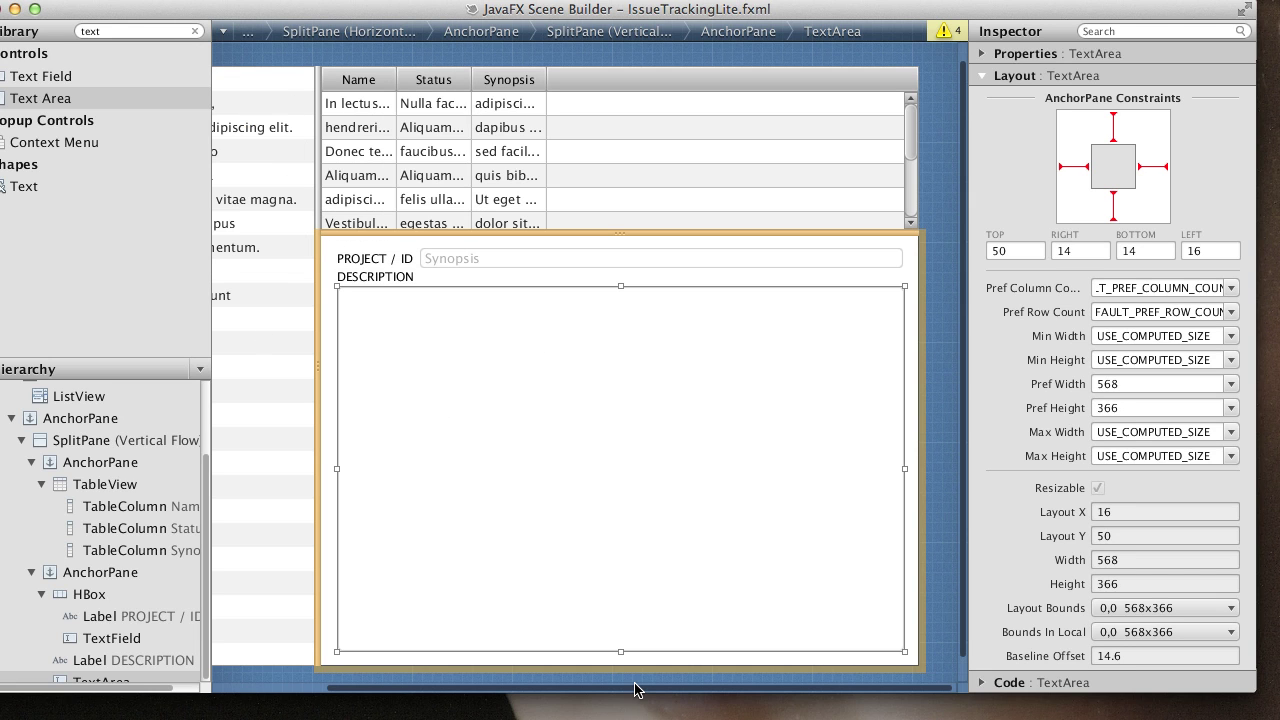
pyautogui.click(466, 2)
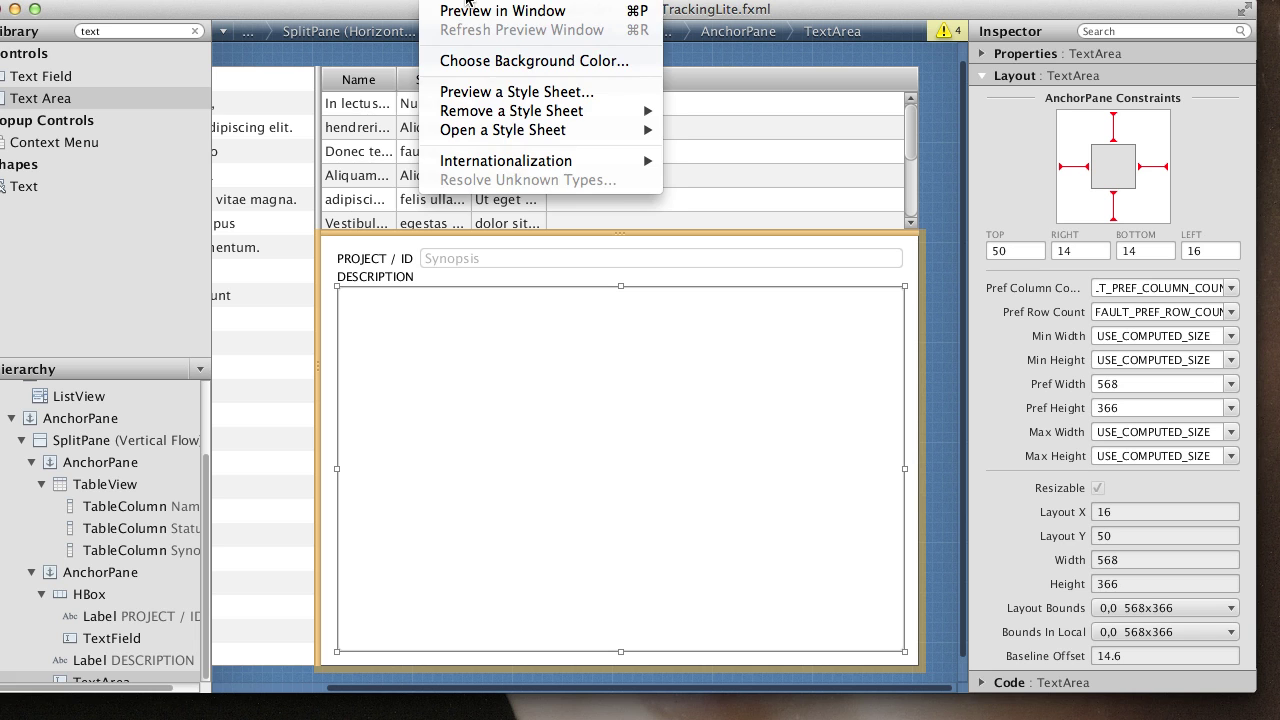
pyautogui.click(470, 10)
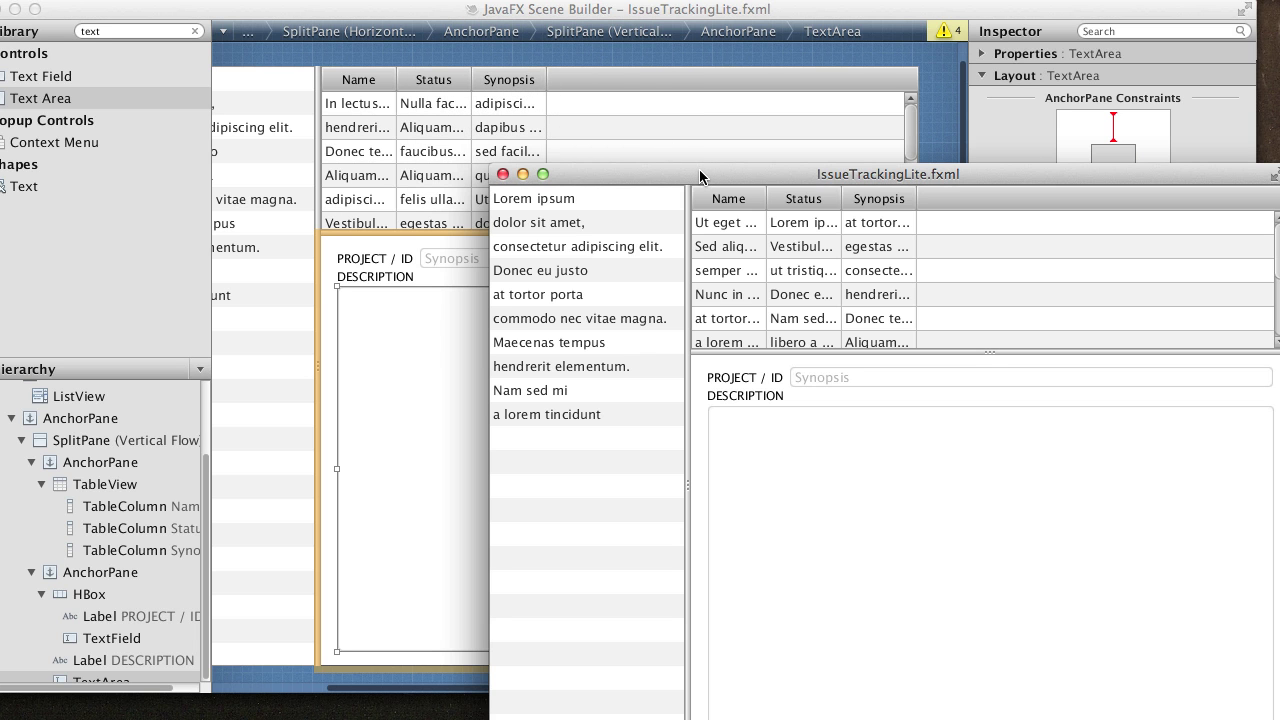
pyautogui.moveTo(699, 169); pyautogui.dragTo(503, 39)
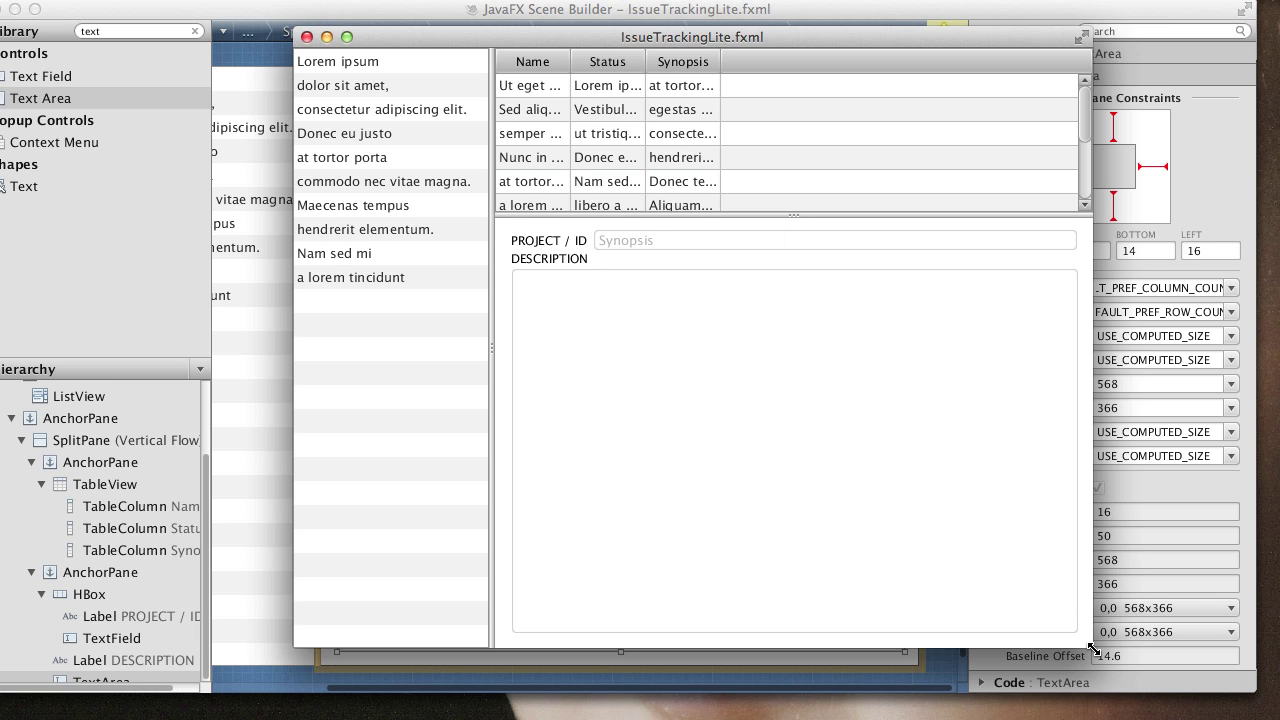
pyautogui.moveTo(1092, 648); pyautogui.dragTo(985, 552)
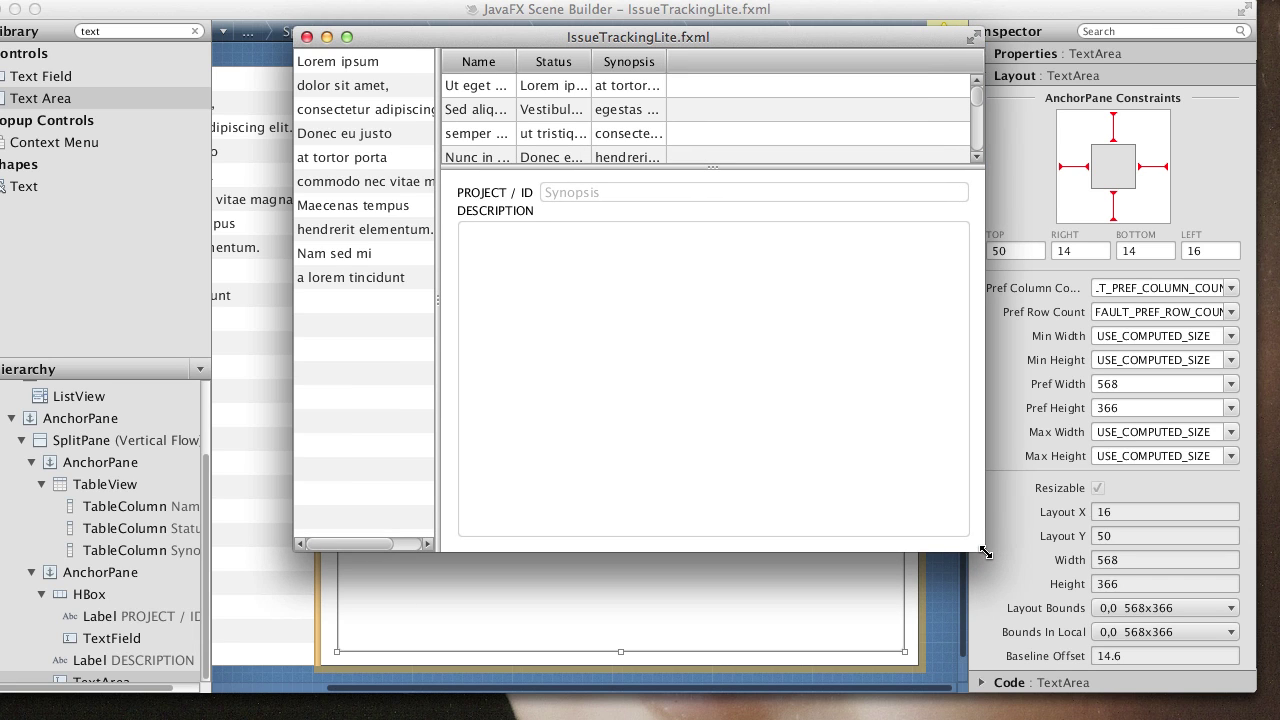
pyautogui.click(307, 38)
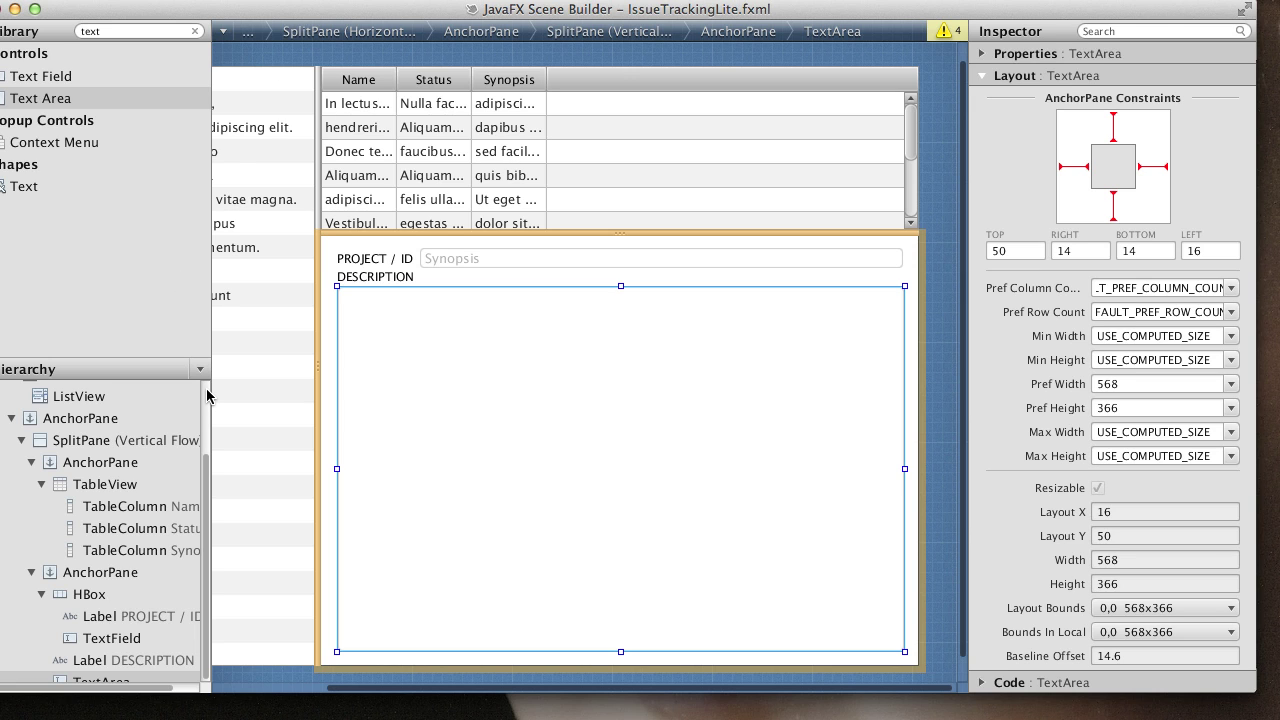
# Add the theme style class to the root AnchorPane
pyautogui.scroll(3, 207, 395)
pyautogui.click(71, 391)
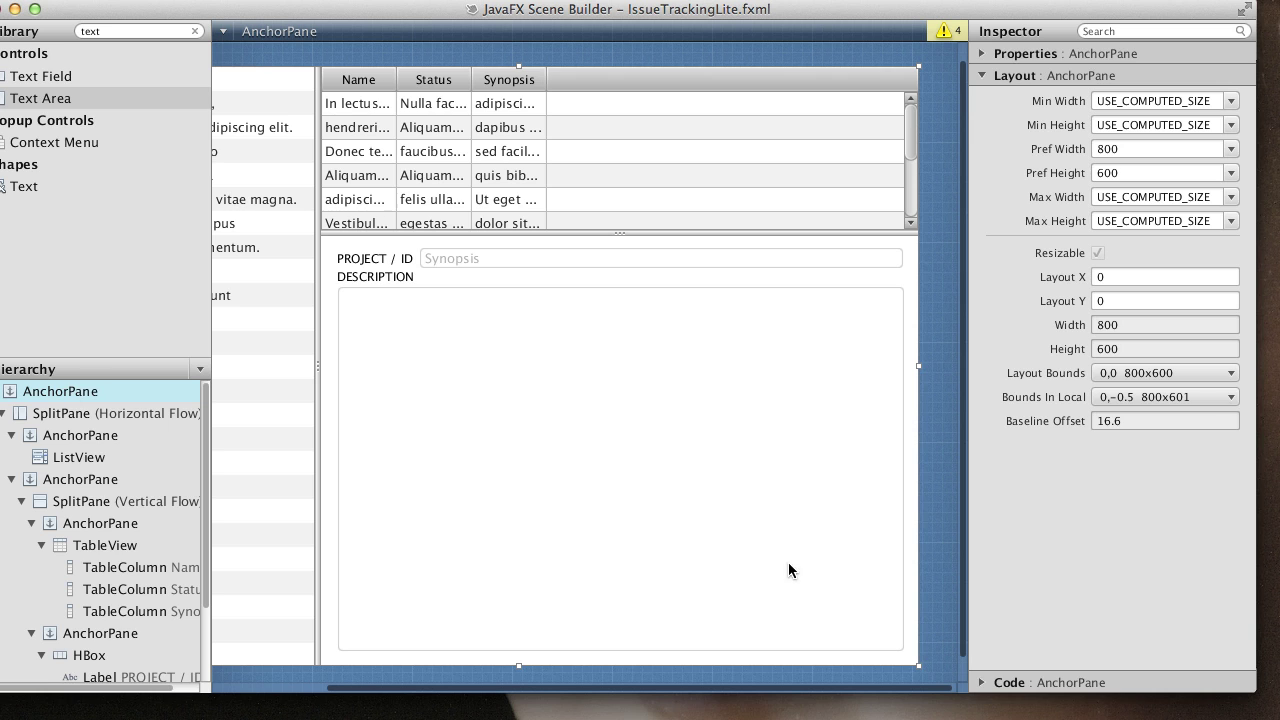
pyautogui.click(1201, 57)
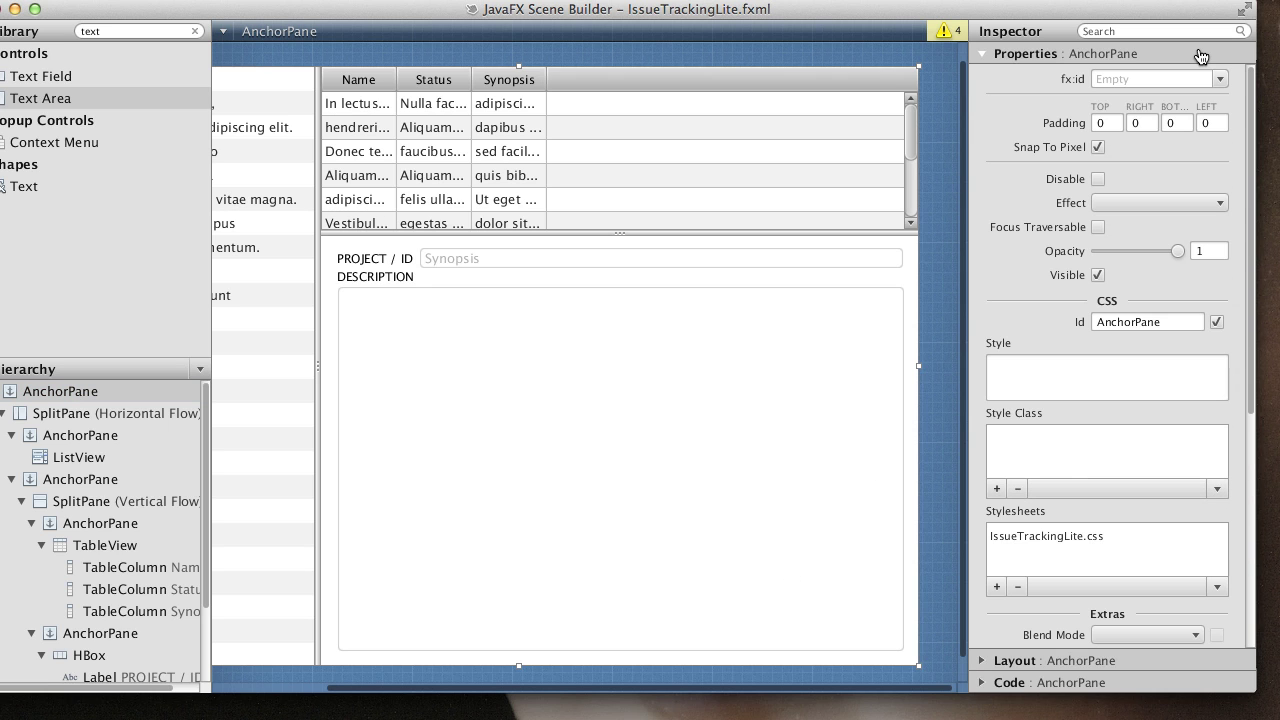
pyautogui.click(997, 489)
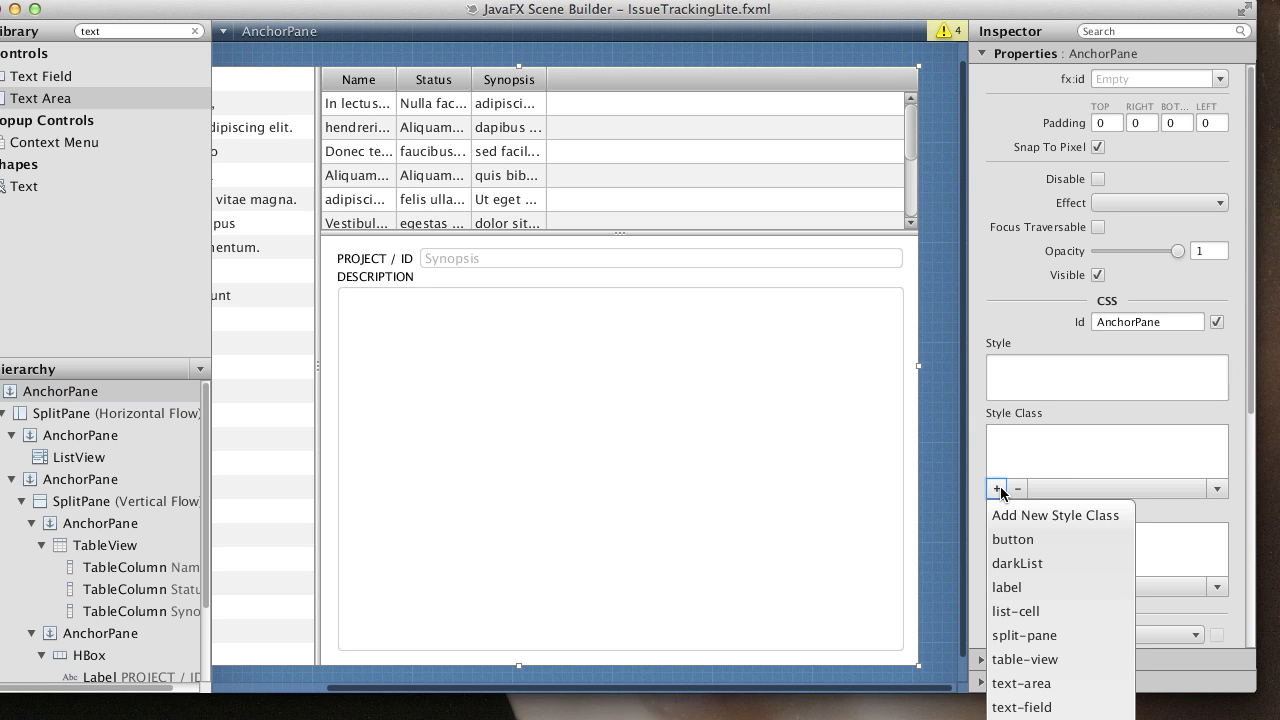
pyautogui.click(1022, 719)
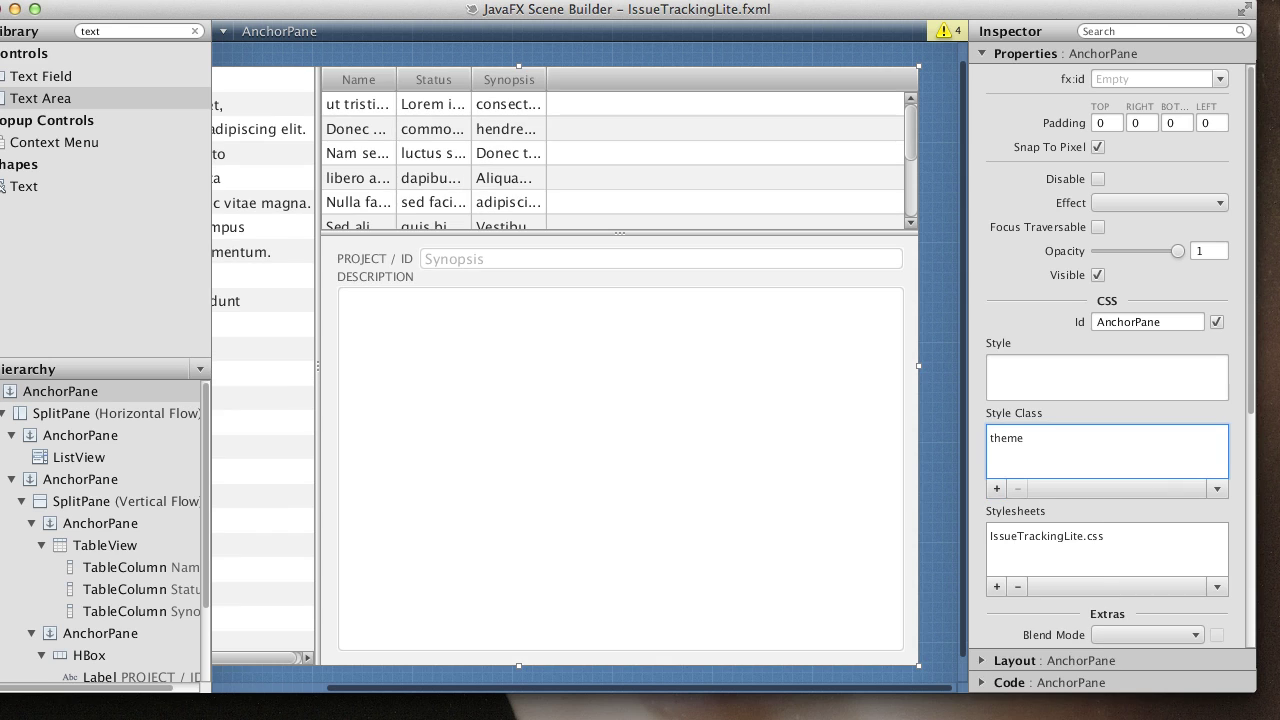
# Lower the top edge of the horizontal SplitPane to leave an empty header strip above it, and save the FXML file
pyautogui.click(130, 413)
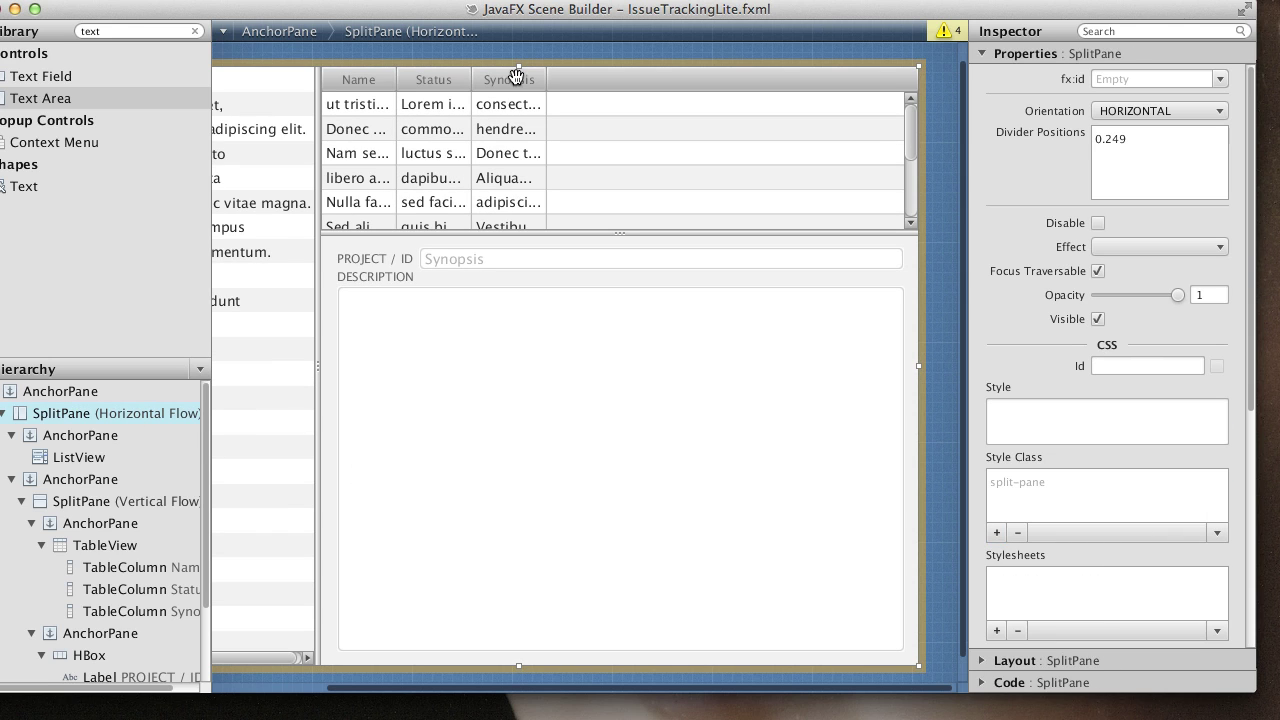
pyautogui.moveTo(520, 67); pyautogui.dragTo(540, 158)
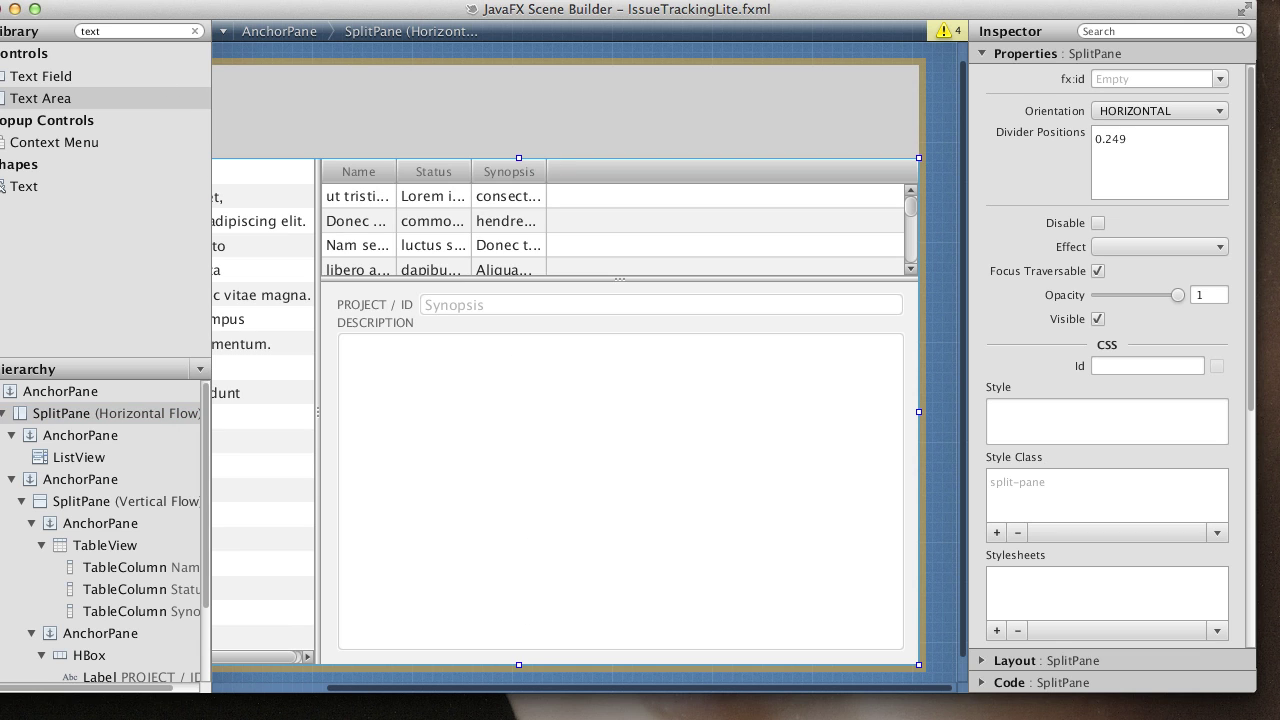
pyautogui.click(110, 0)
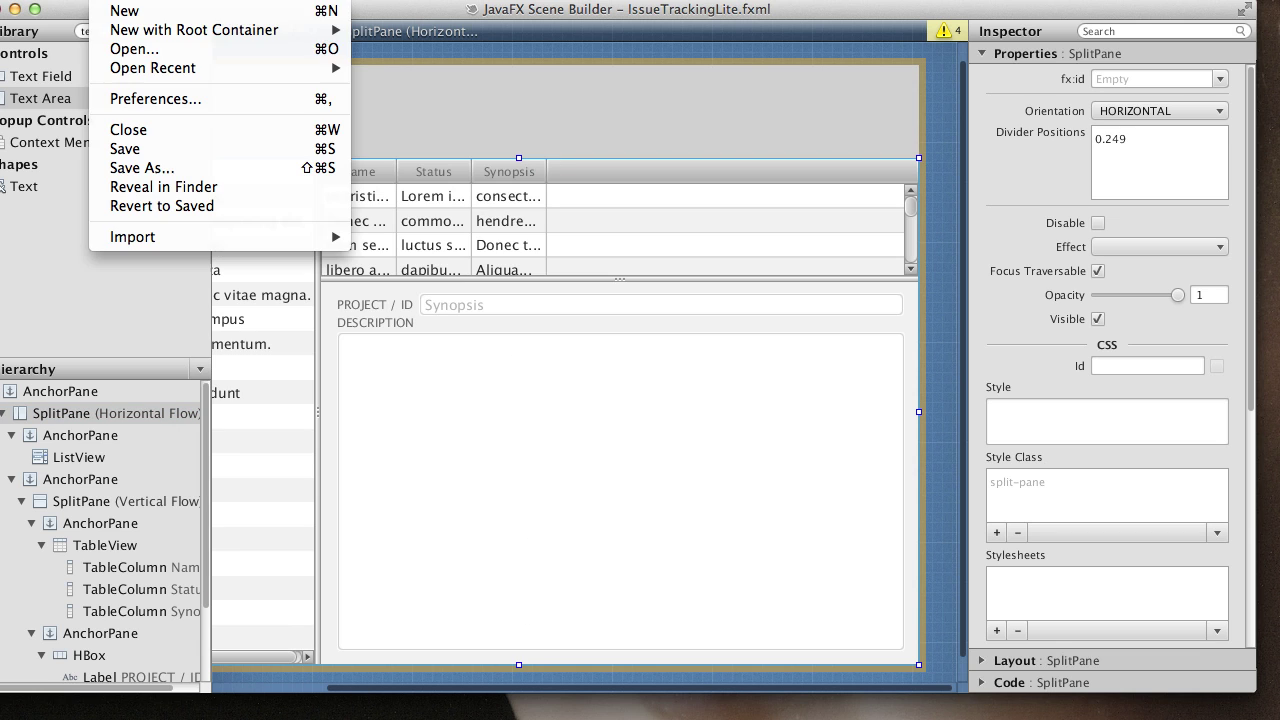
pyautogui.click(153, 150)
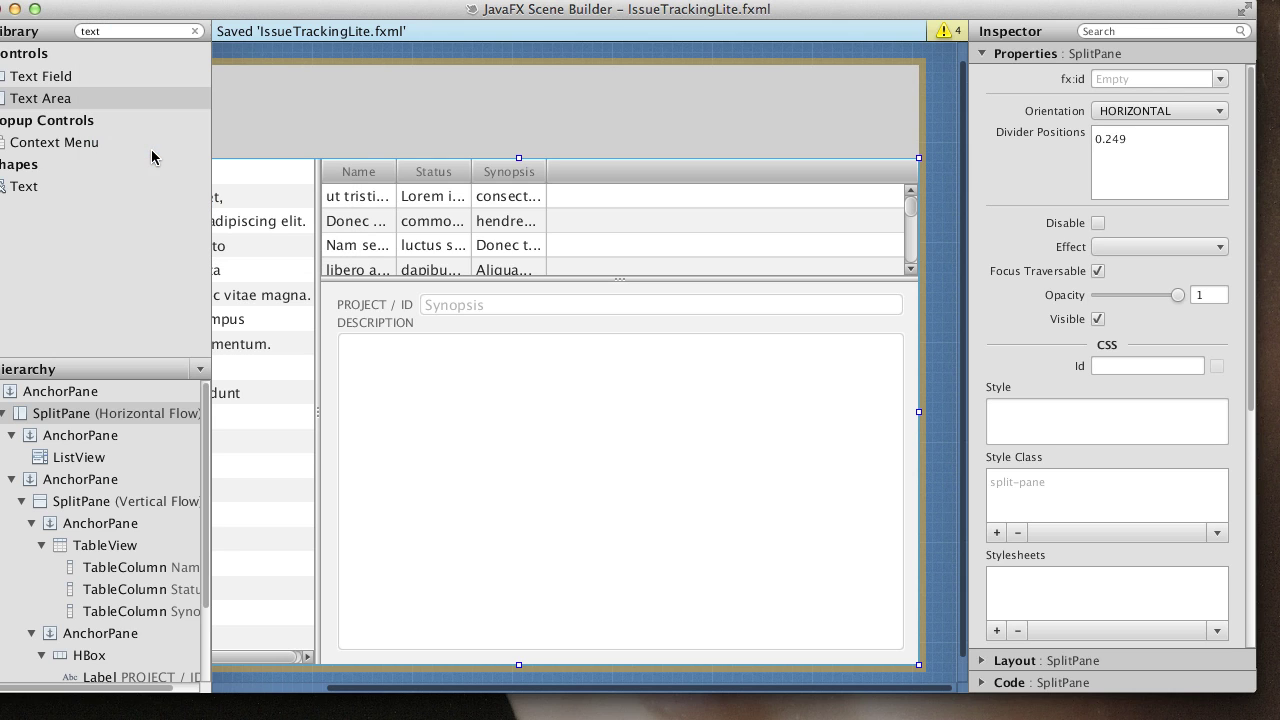
# Import the media file IssueTrackingLite.png from the IssueTrackingLite project's src/issuetrackinglite folder and place the logo at the left of the header strip
pyautogui.click(282, 688)
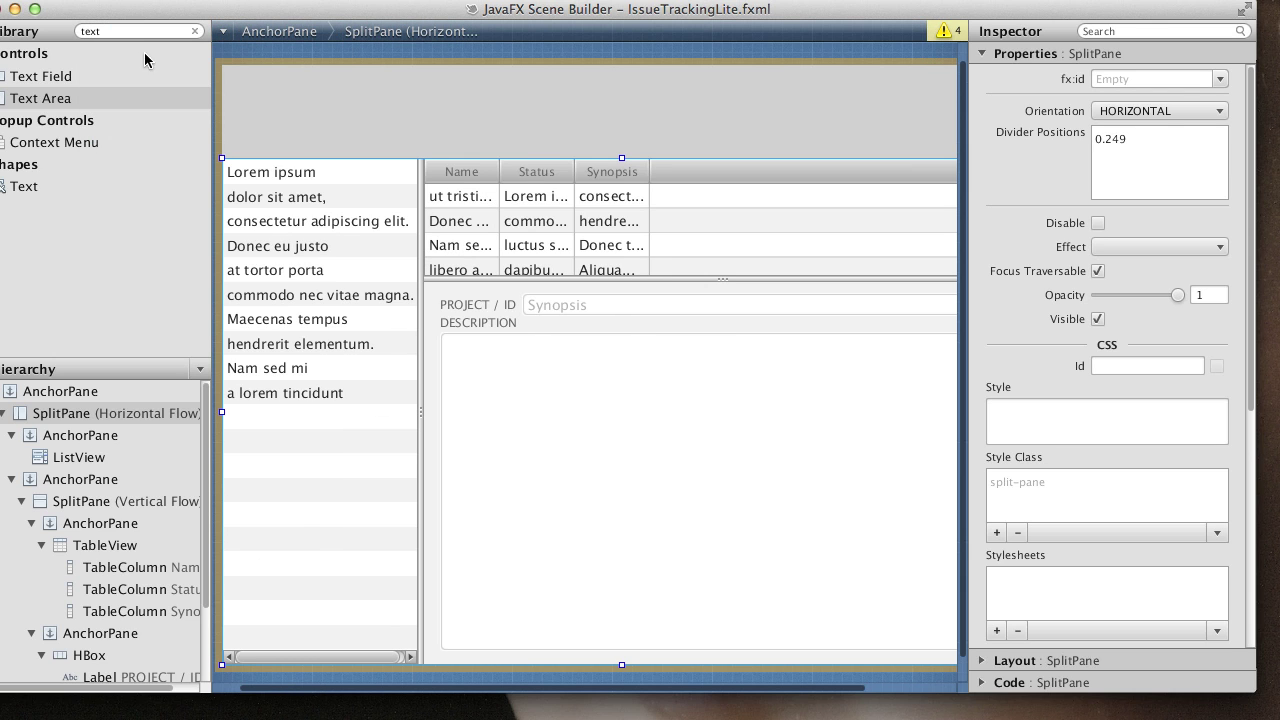
pyautogui.click(110, 2)
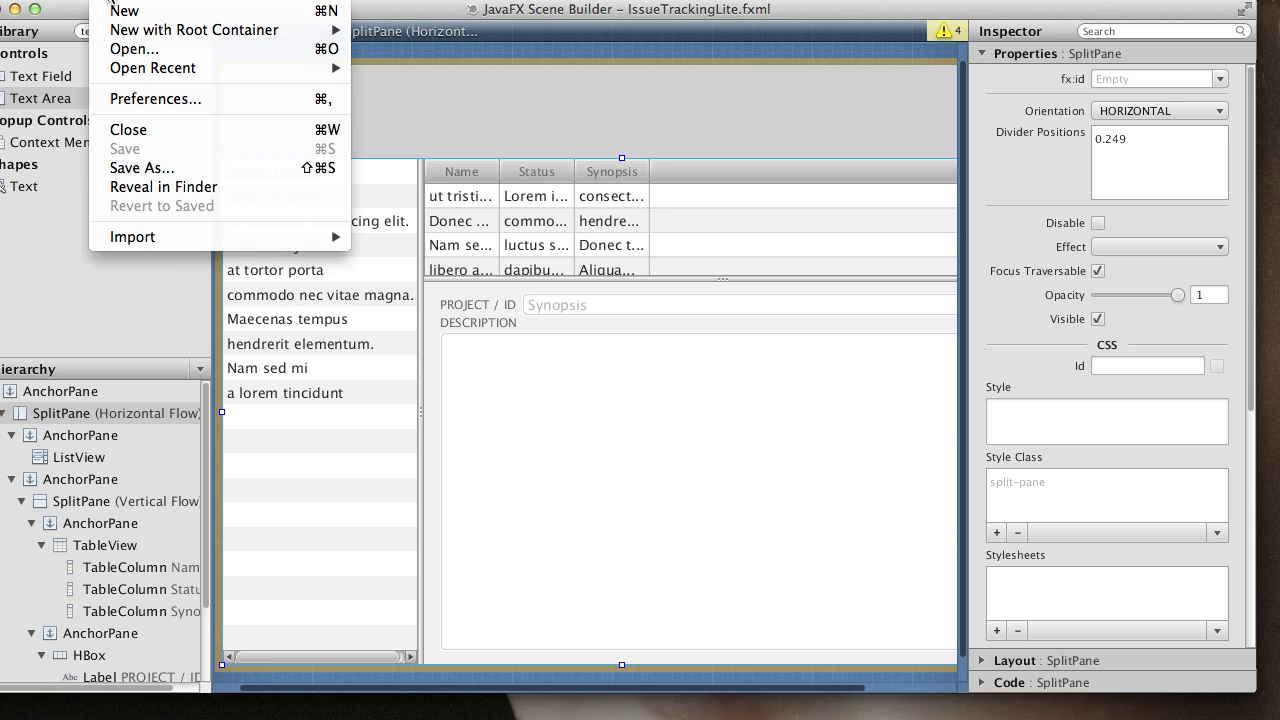
pyautogui.moveTo(210, 240)
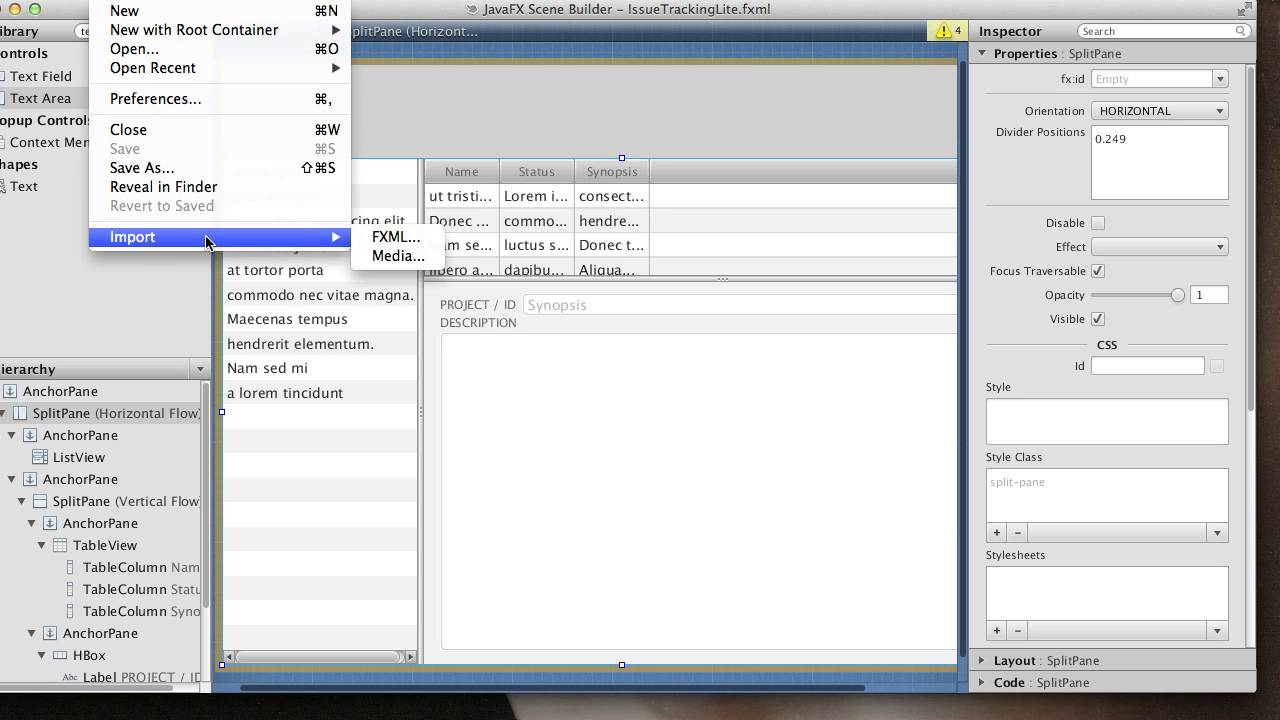
pyautogui.click(421, 262)
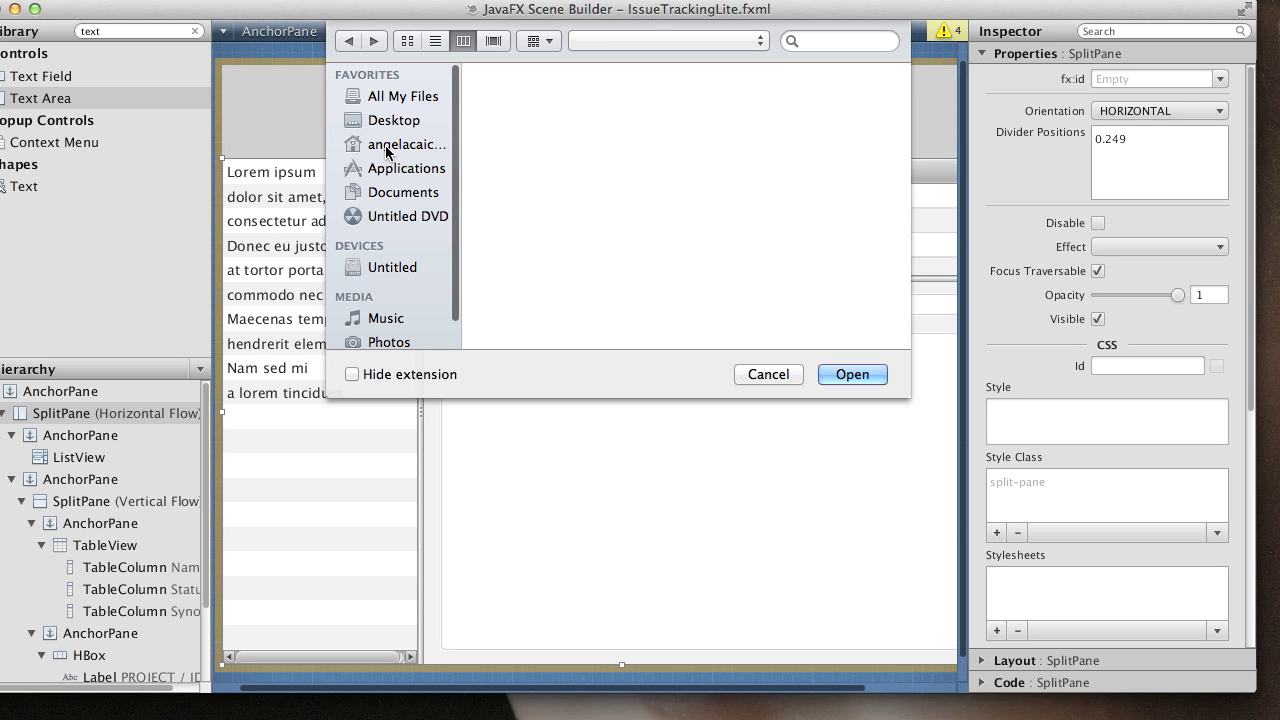
pyautogui.click(386, 146)
pyautogui.scroll(-5, 664, 301)
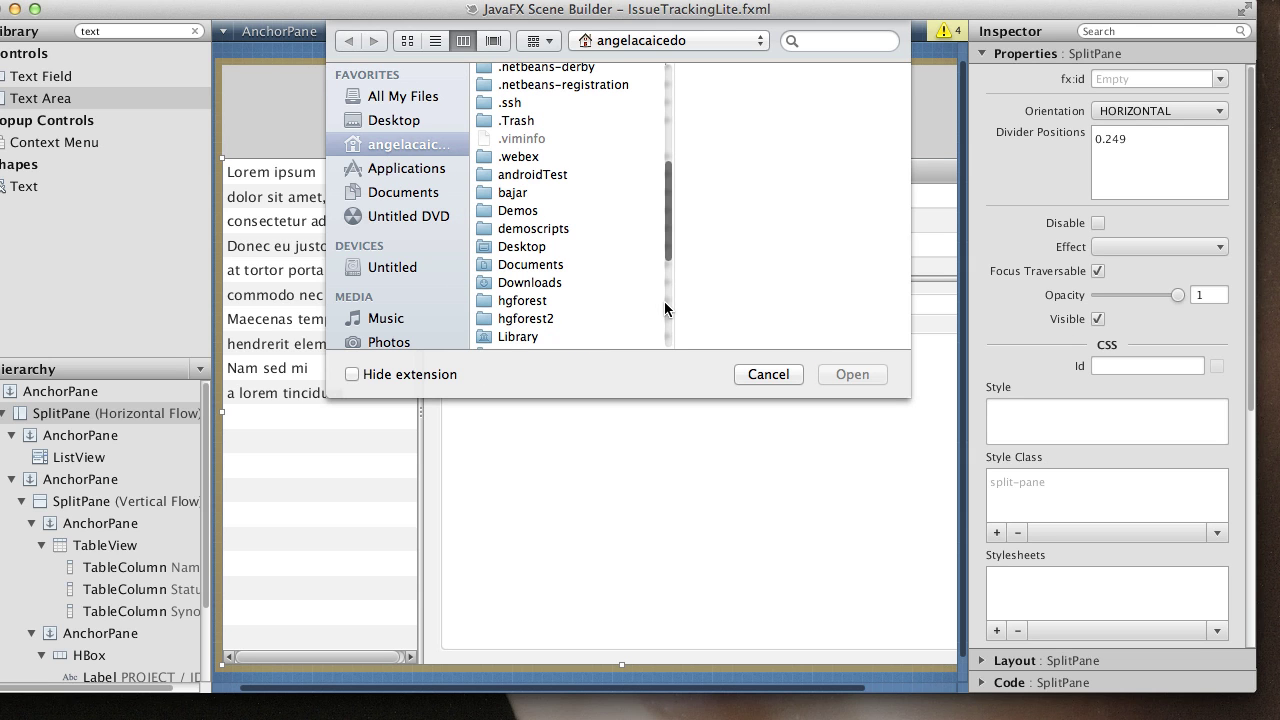
pyautogui.scroll(-5, 666, 316)
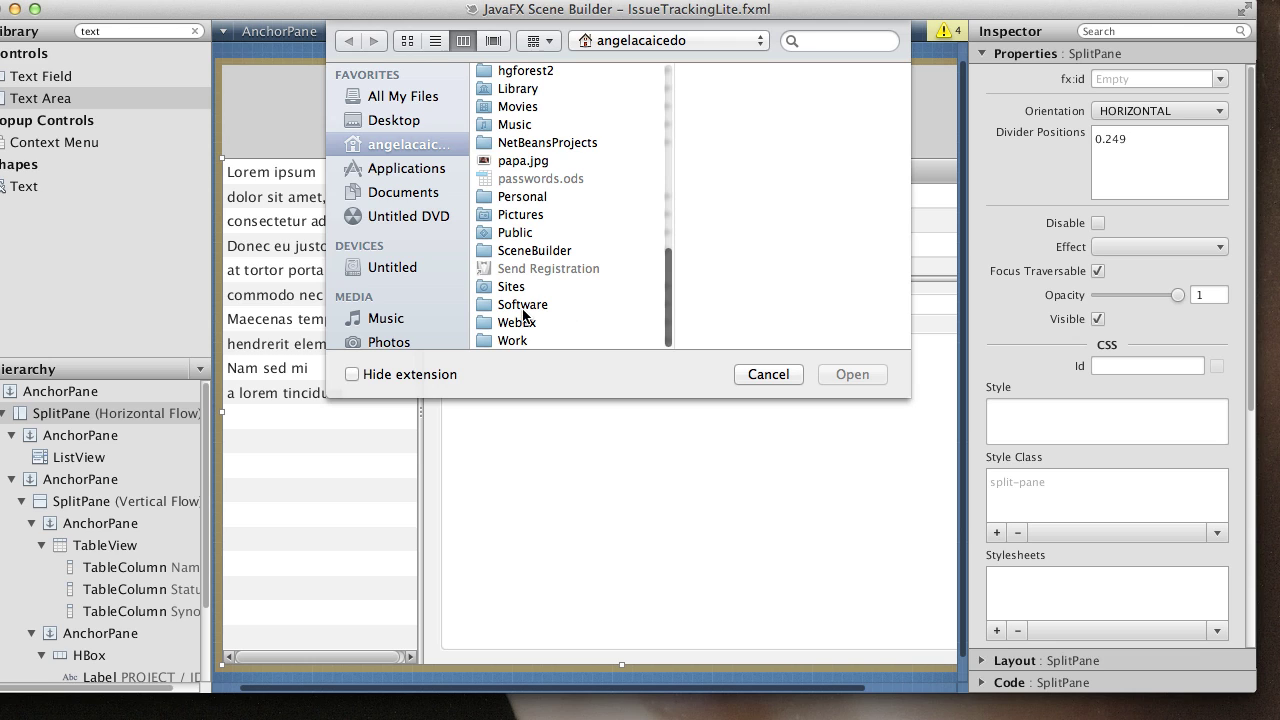
pyautogui.click(524, 252)
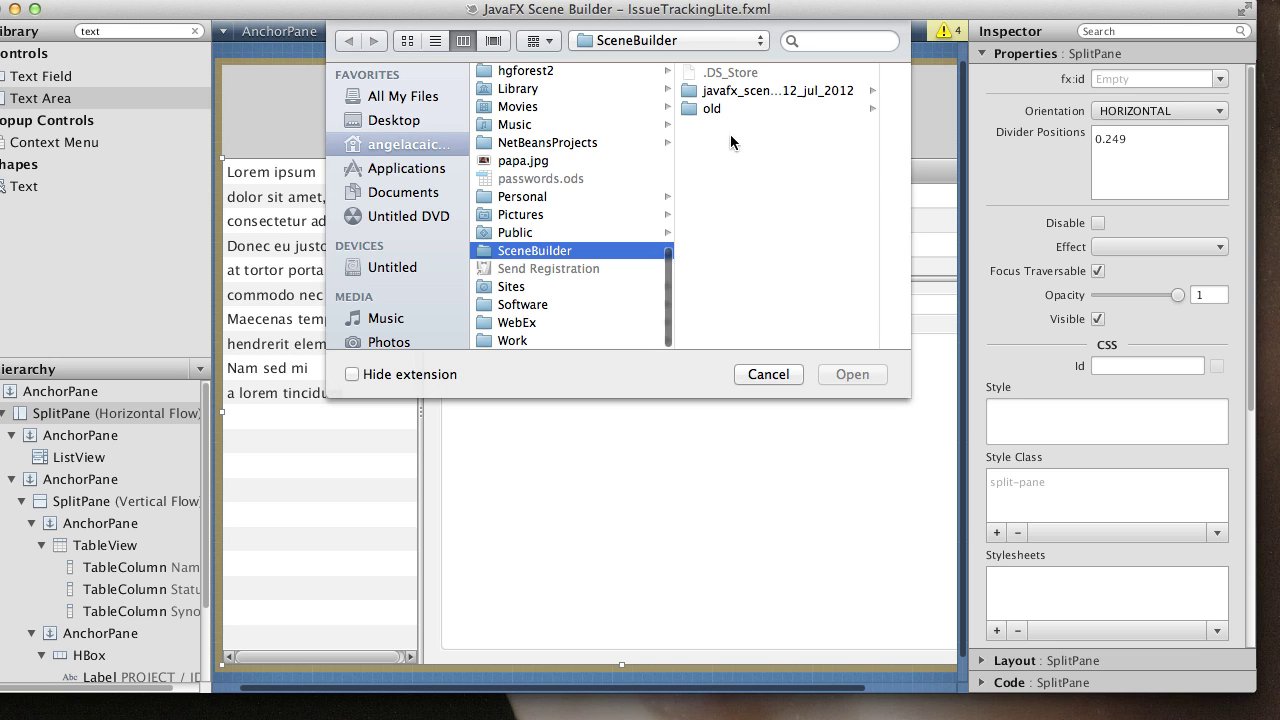
pyautogui.click(745, 91)
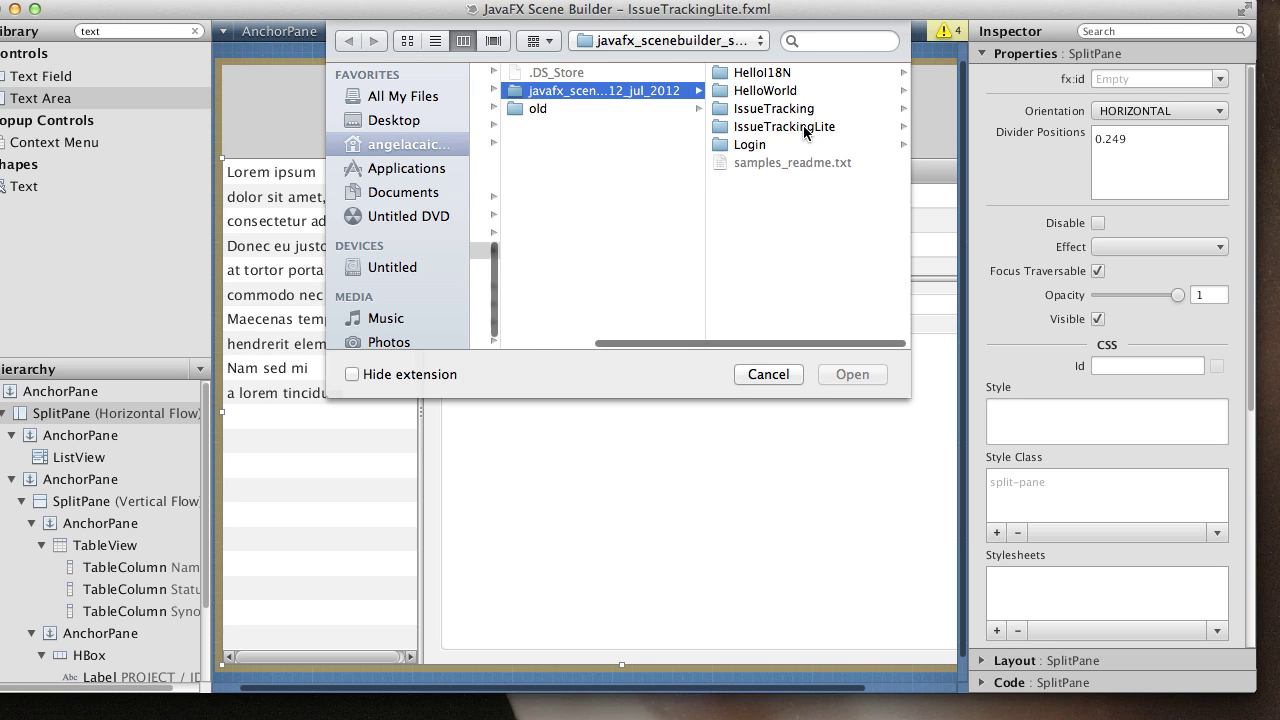
pyautogui.click(803, 126)
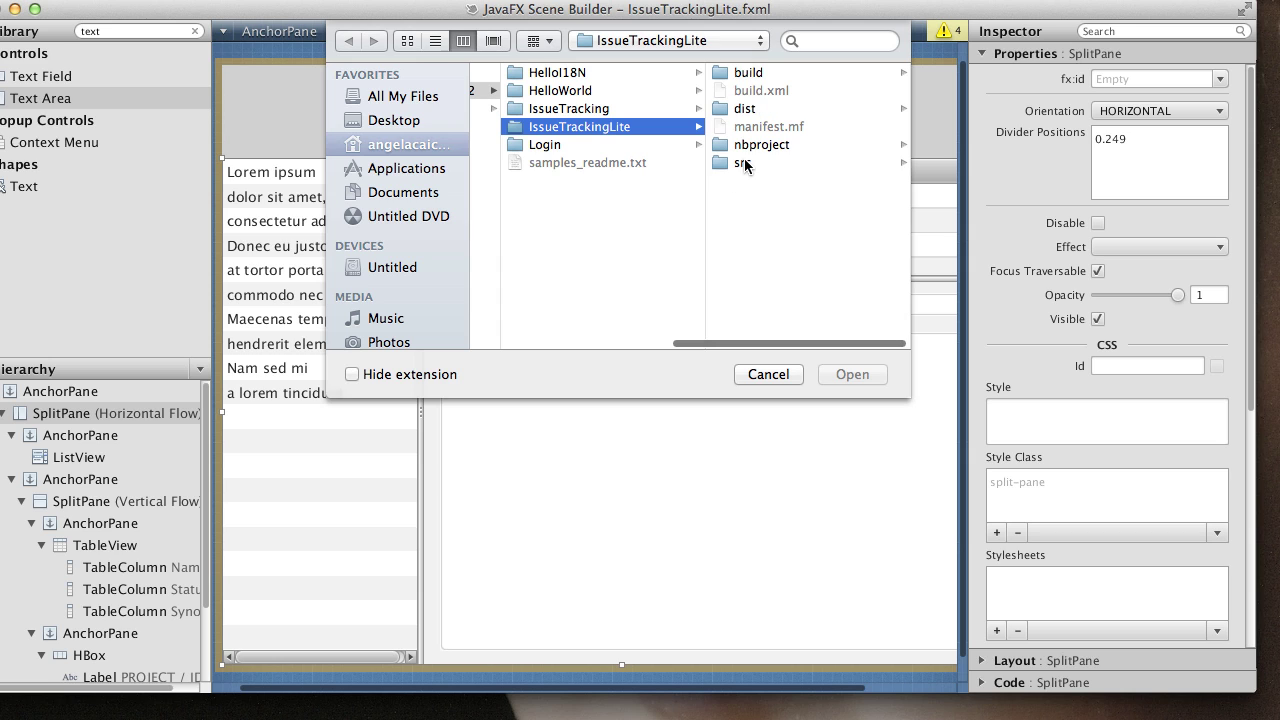
pyautogui.click(745, 165)
pyautogui.click(756, 76)
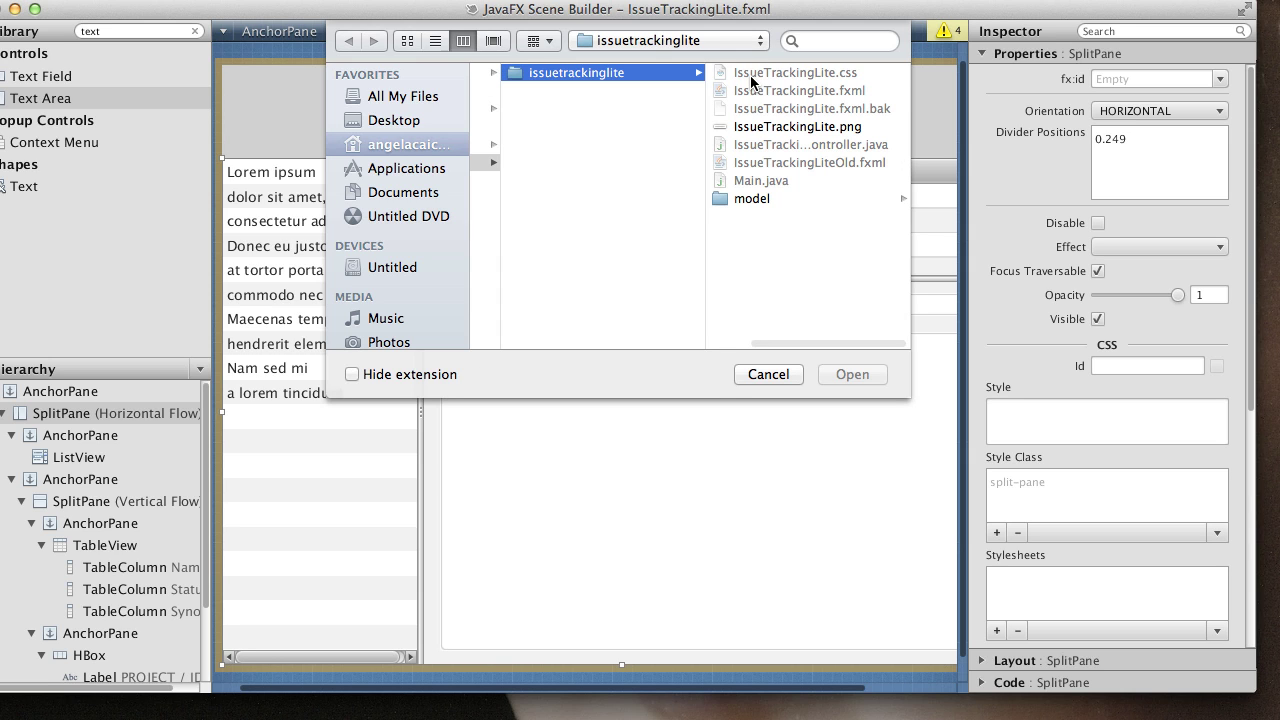
pyautogui.click(767, 127)
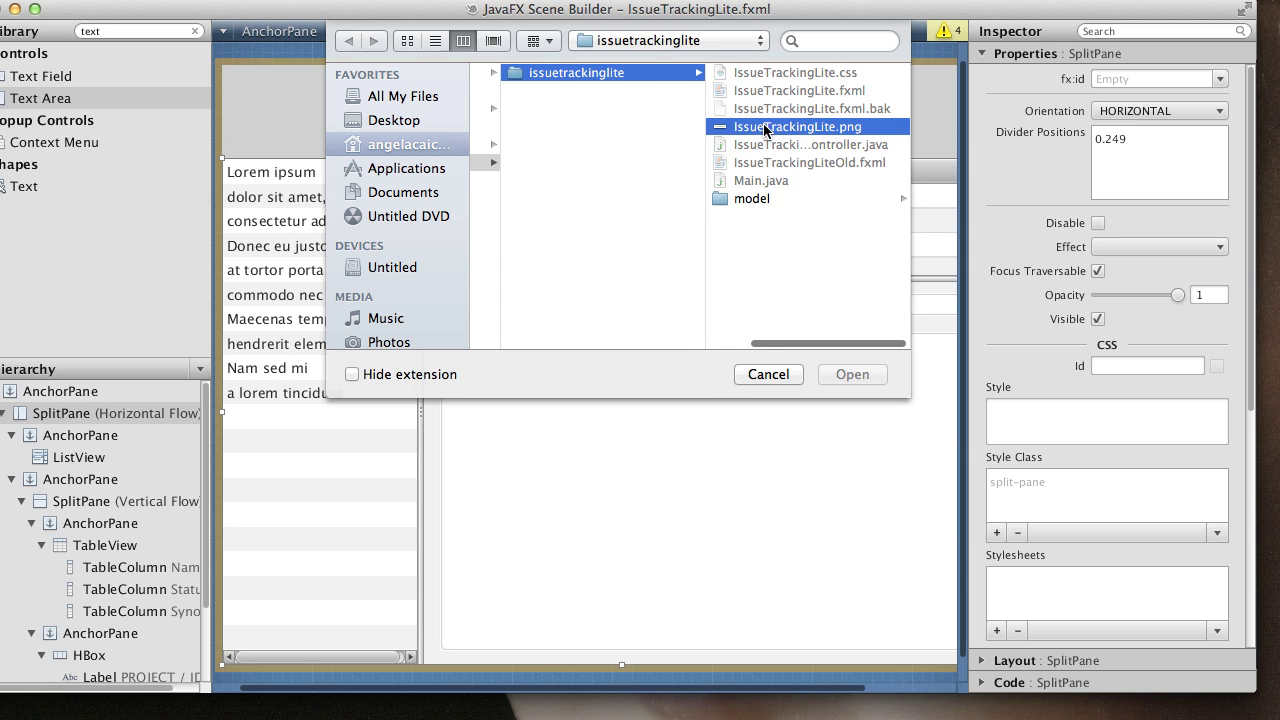
pyautogui.click(858, 377)
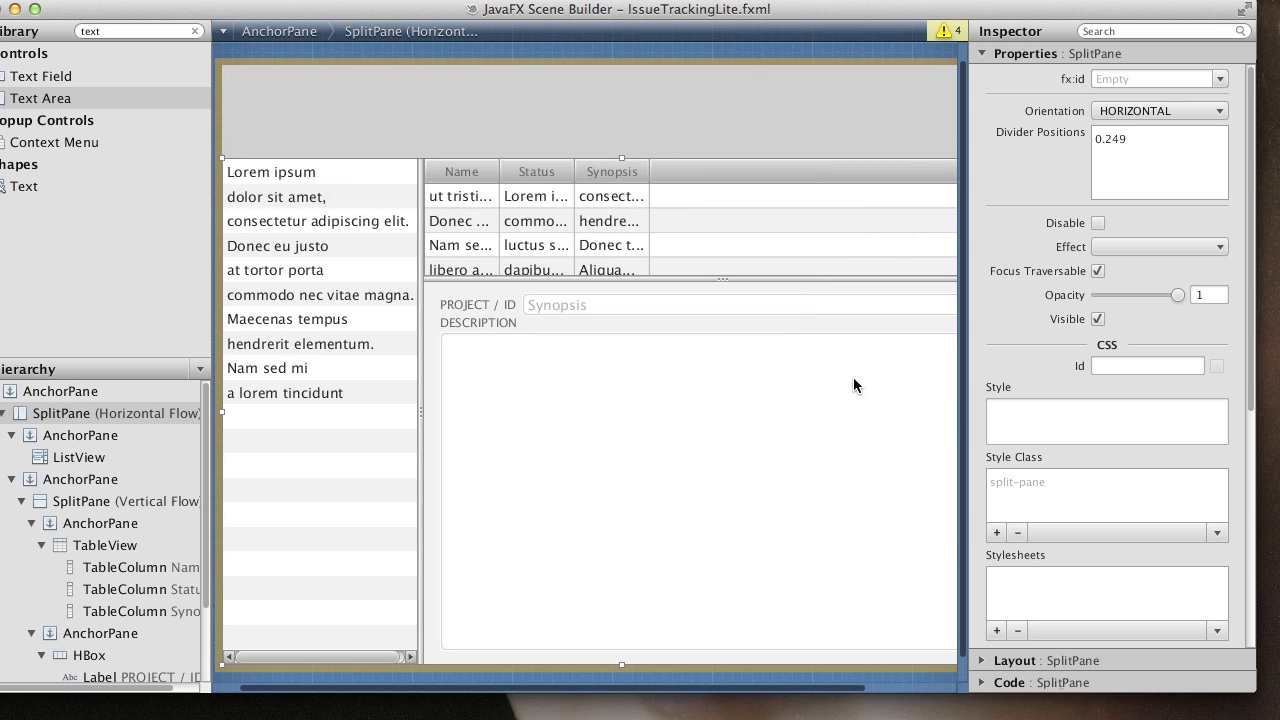
pyautogui.moveTo(318, 182); pyautogui.dragTo(330, 112)
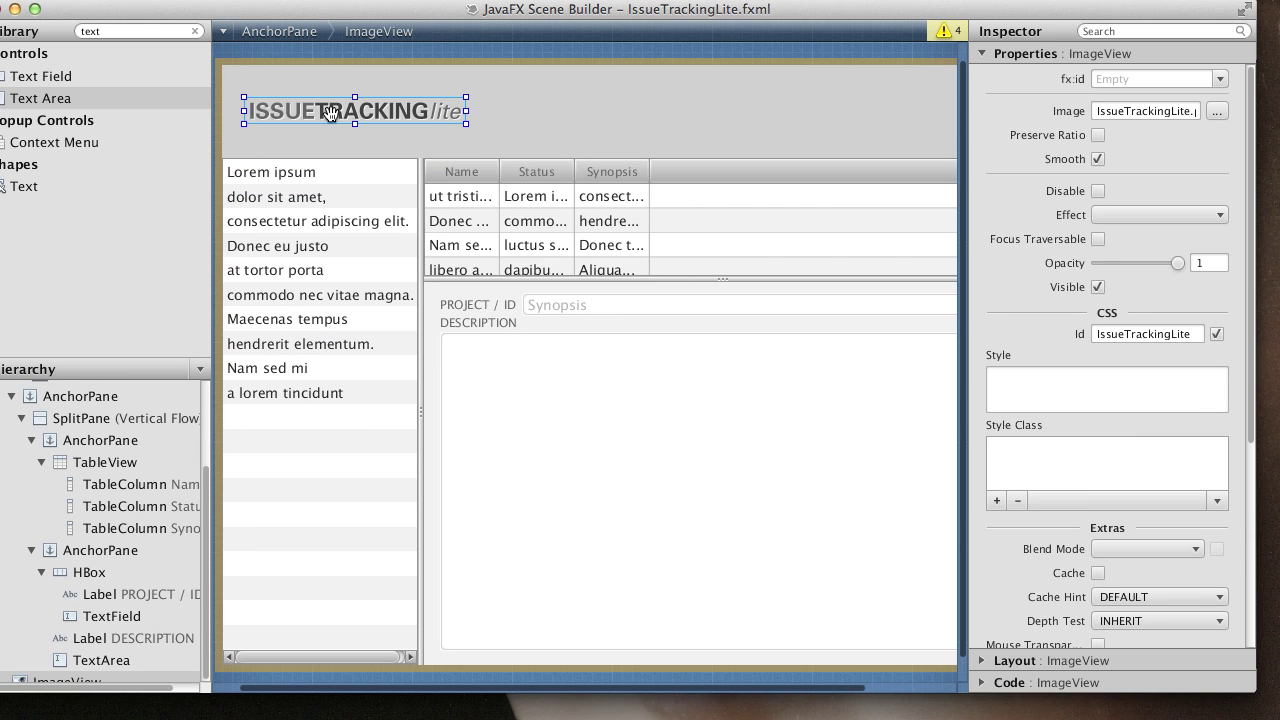
# Find the Button control in the library, add one to the header strip and duplicate it twice
pyautogui.doubleClick(138, 32)
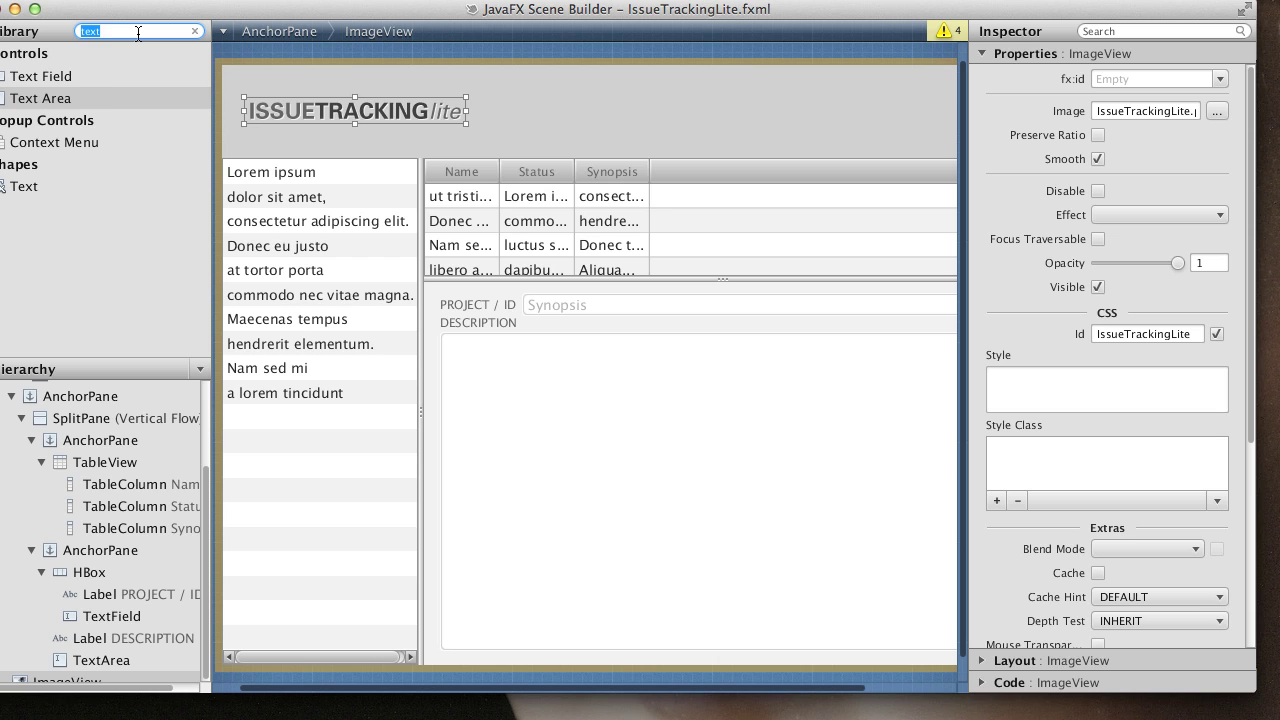
pyautogui.write('but')
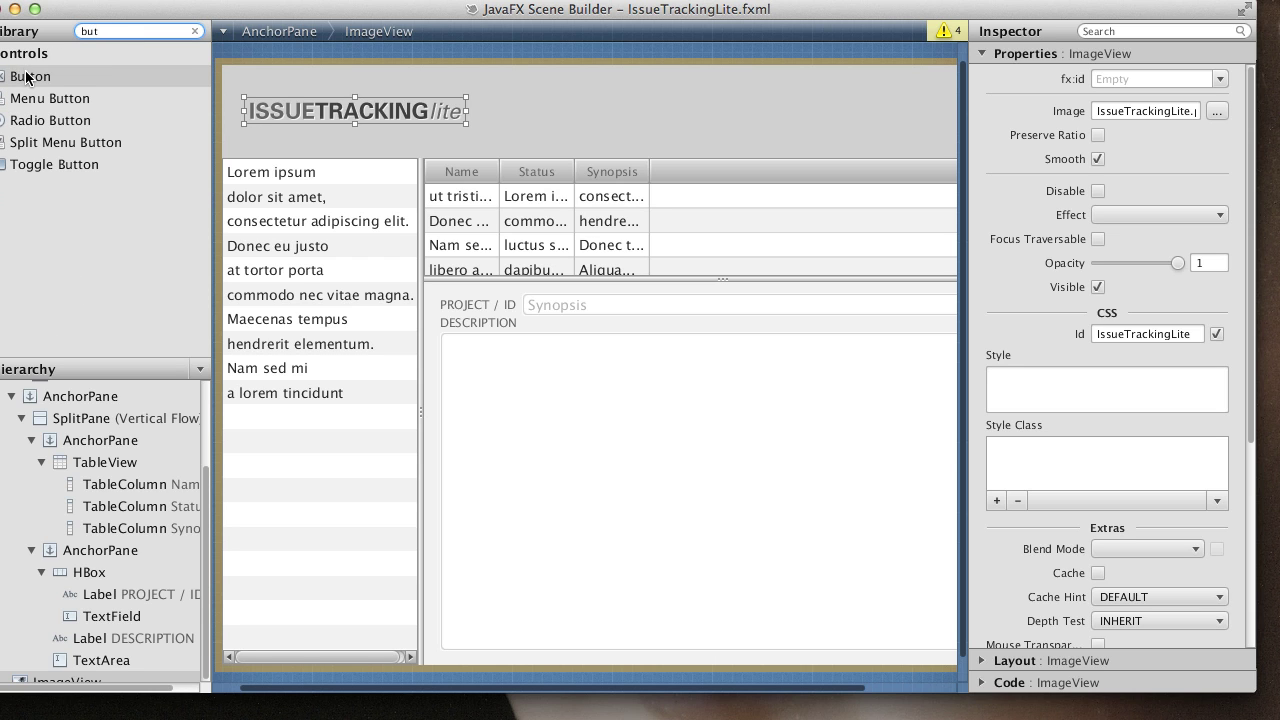
pyautogui.moveTo(27, 78); pyautogui.dragTo(772, 115)
pyautogui.press('super+d')
pyautogui.press('super+d')
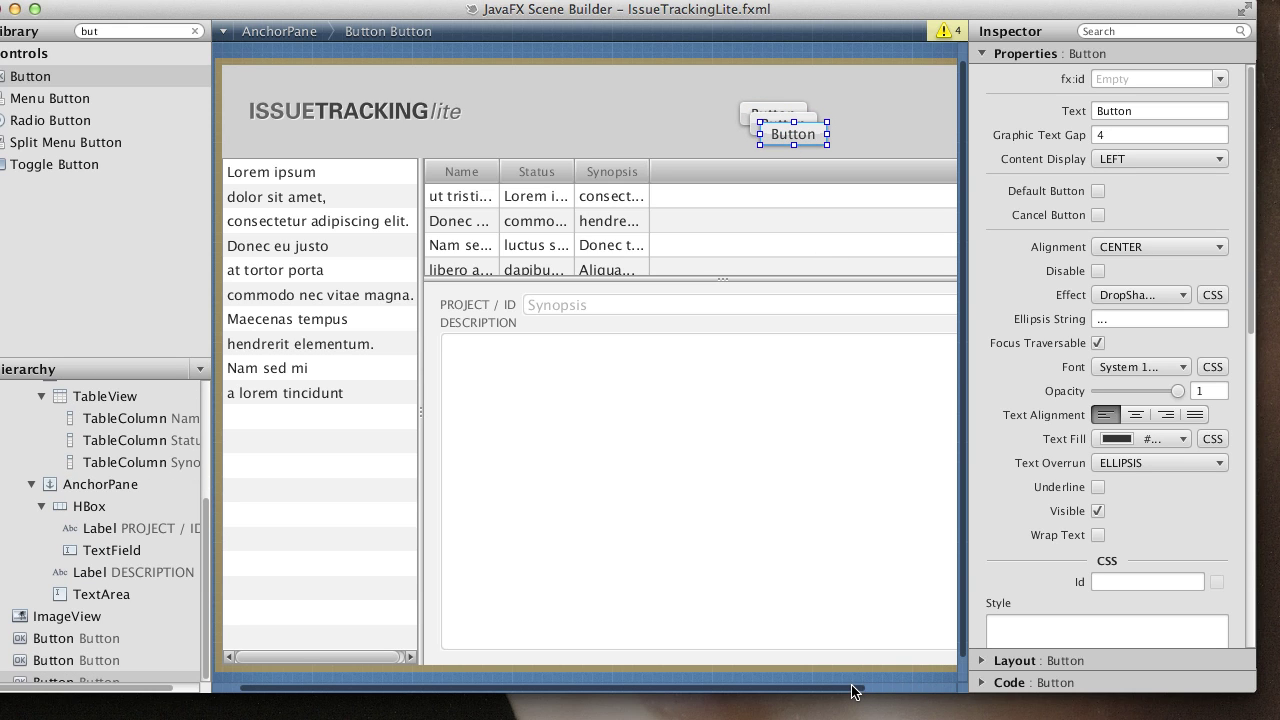
# Spread the three overlapping buttons into a row at the right side of the header strip
pyautogui.moveTo(851, 691); pyautogui.dragTo(960, 690)
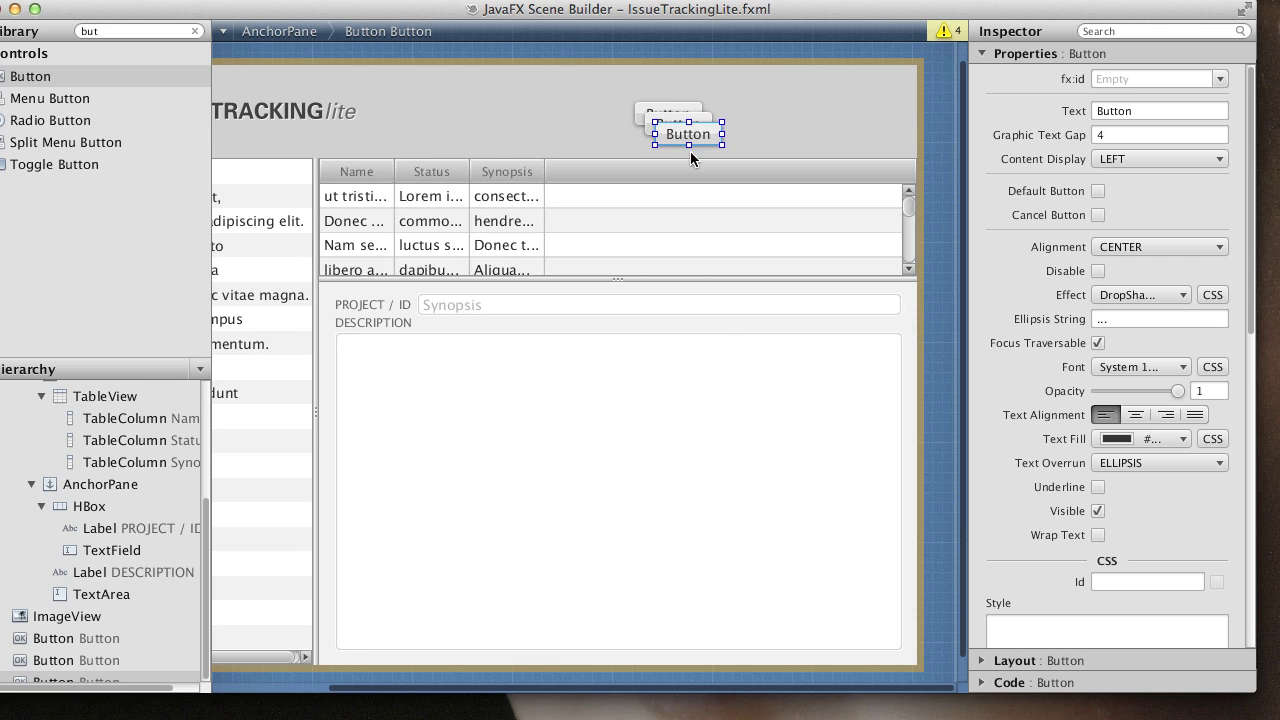
pyautogui.moveTo(690, 137); pyautogui.dragTo(860, 114)
pyautogui.moveTo(673, 127); pyautogui.dragTo(767, 110)
pyautogui.moveTo(664, 116); pyautogui.dragTo(890, 137)
# Wrap the three selected header buttons in an HBox
pyautogui.click(651, 87)
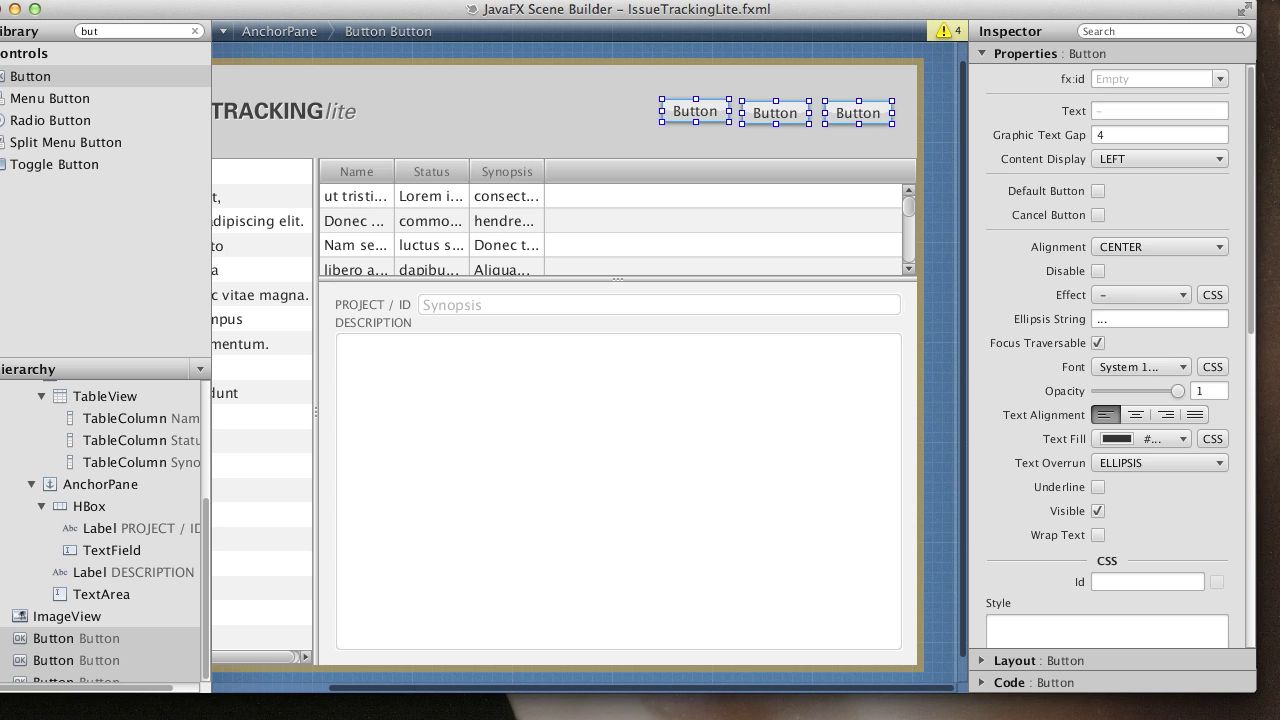
pyautogui.click(378, 0)
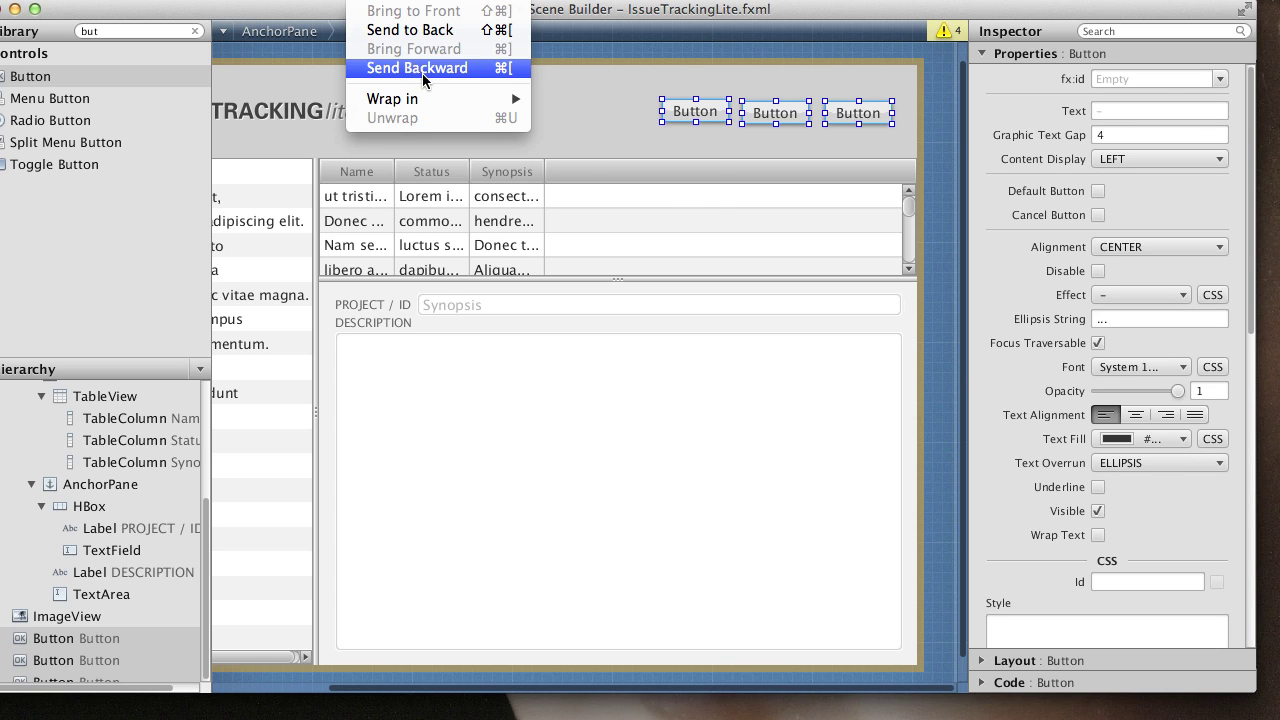
pyautogui.moveTo(462, 99)
pyautogui.click(646, 137)
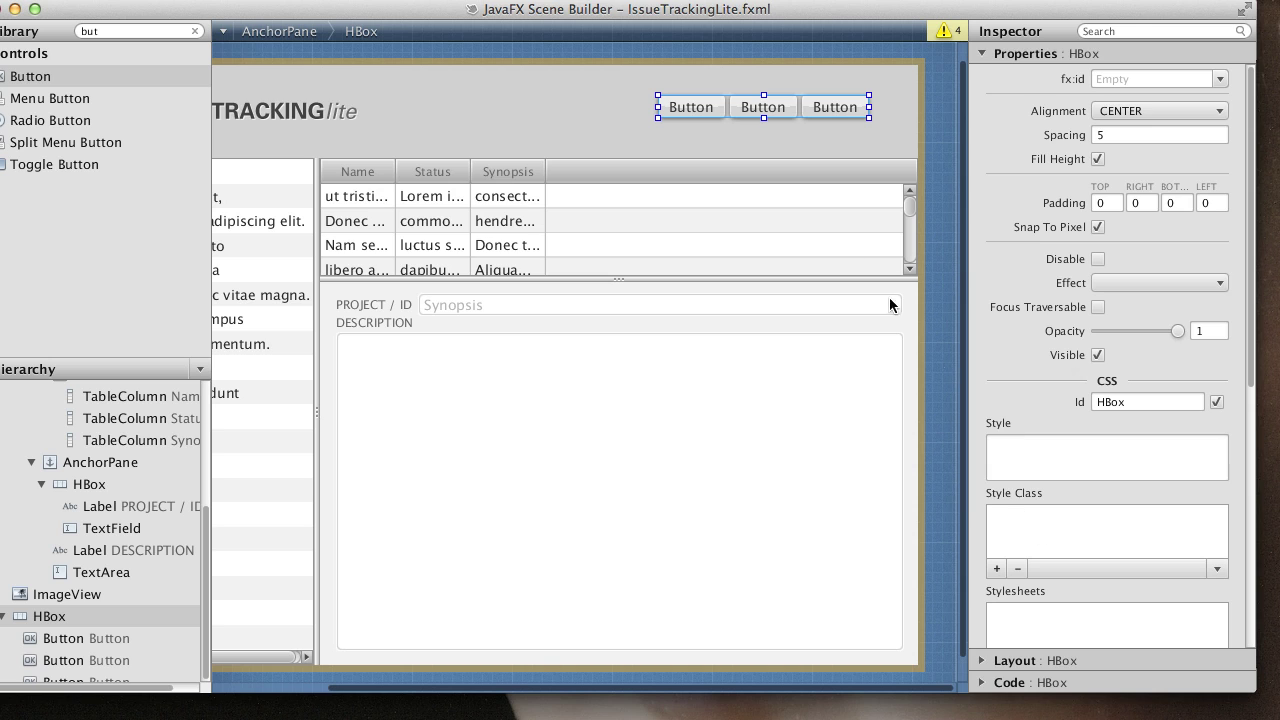
# Move the button HBox to the right end of the header and anchor it to the top and right of its parent
pyautogui.moveTo(792, 112); pyautogui.dragTo(815, 117)
pyautogui.moveTo(820, 117); pyautogui.dragTo(818, 112)
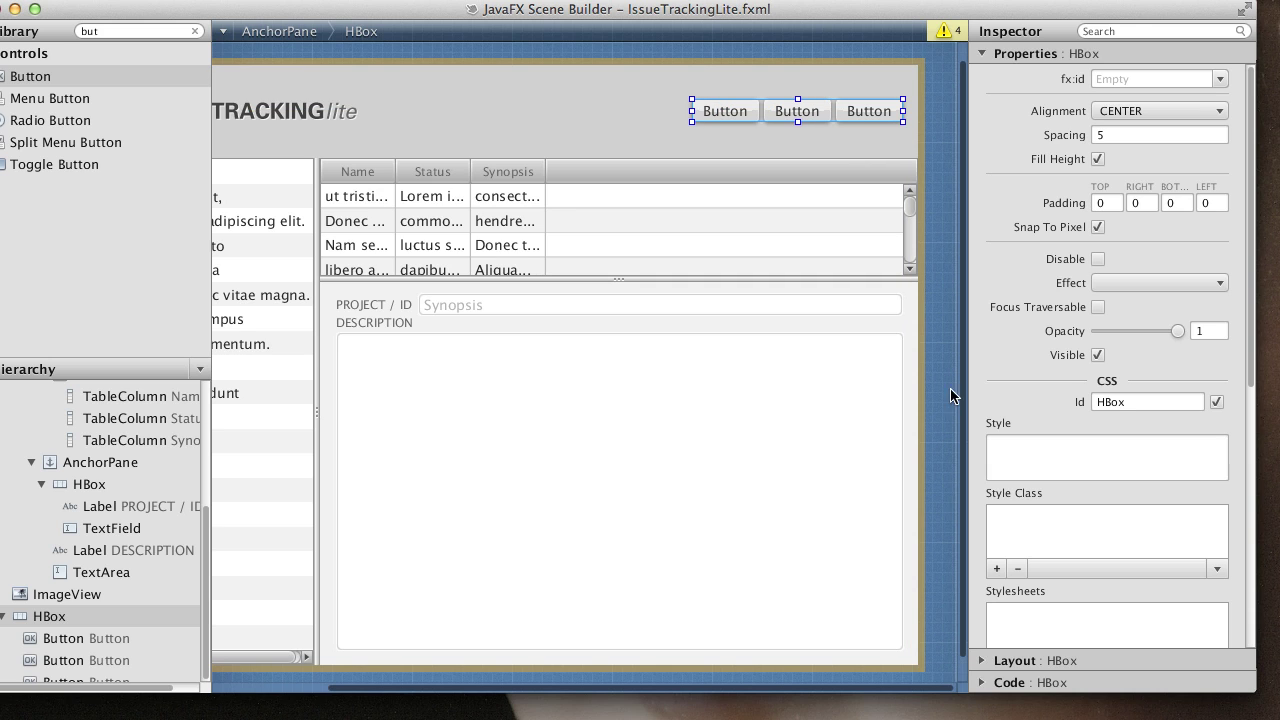
pyautogui.click(1120, 661)
pyautogui.click(1113, 128)
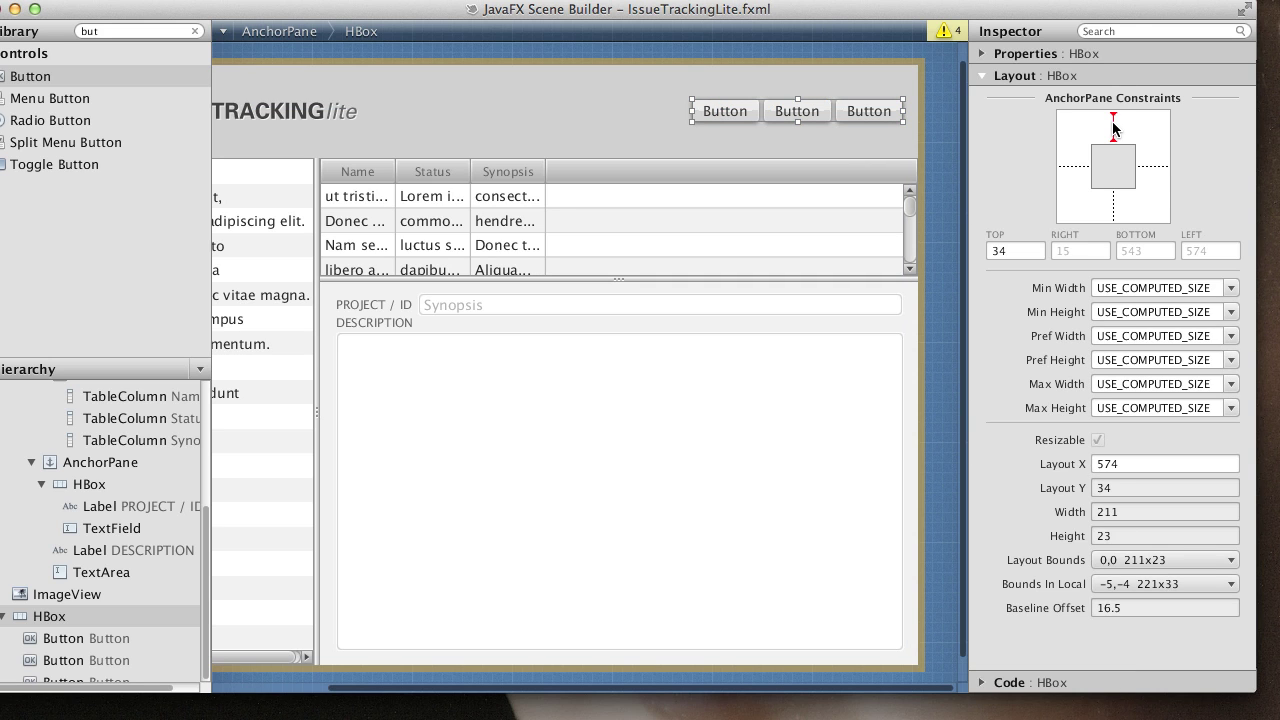
pyautogui.click(1164, 167)
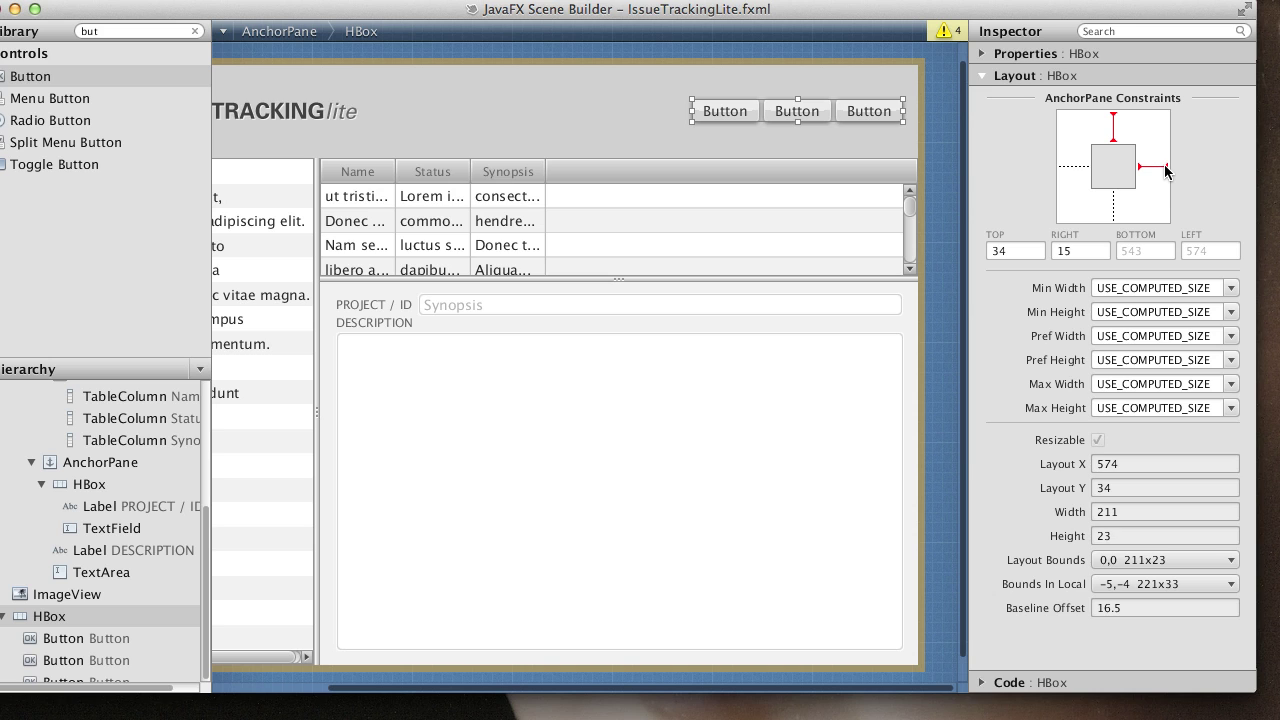
# Set the spacing of the button HBox to 15
pyautogui.click(1094, 57)
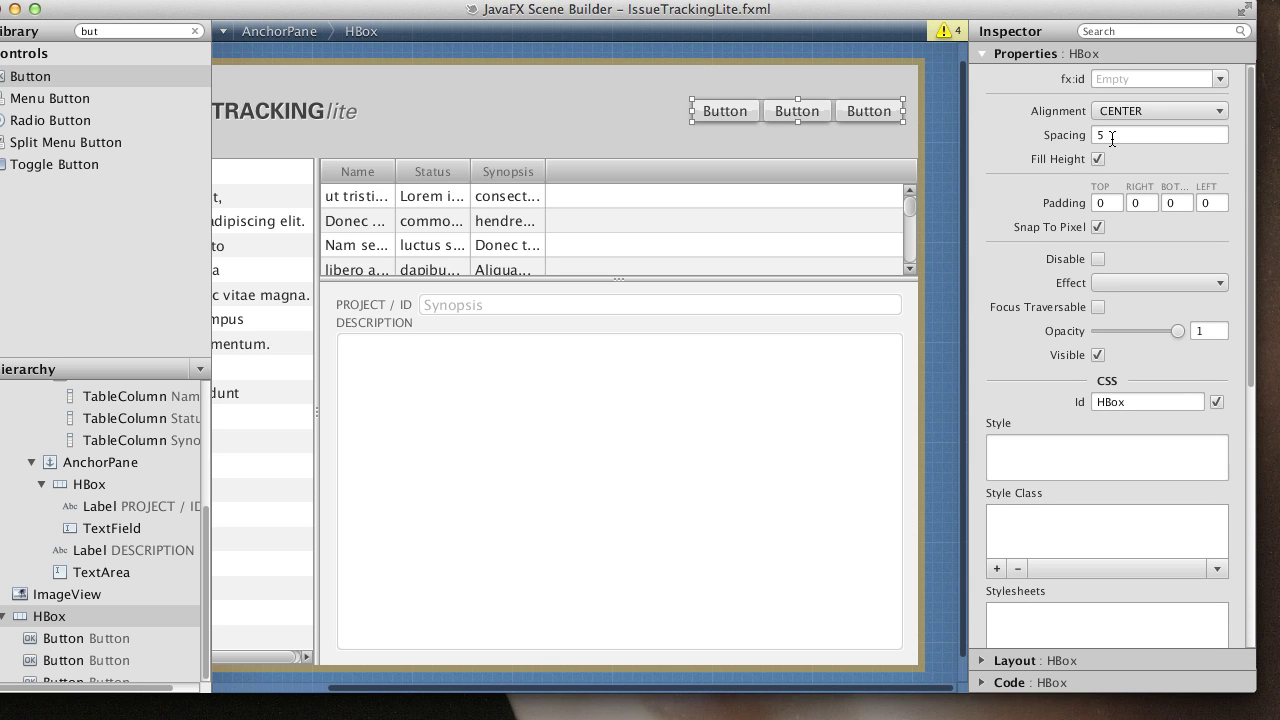
pyautogui.click(1112, 137)
pyautogui.press('BackSpace')
pyautogui.write('15')
pyautogui.press('Return')
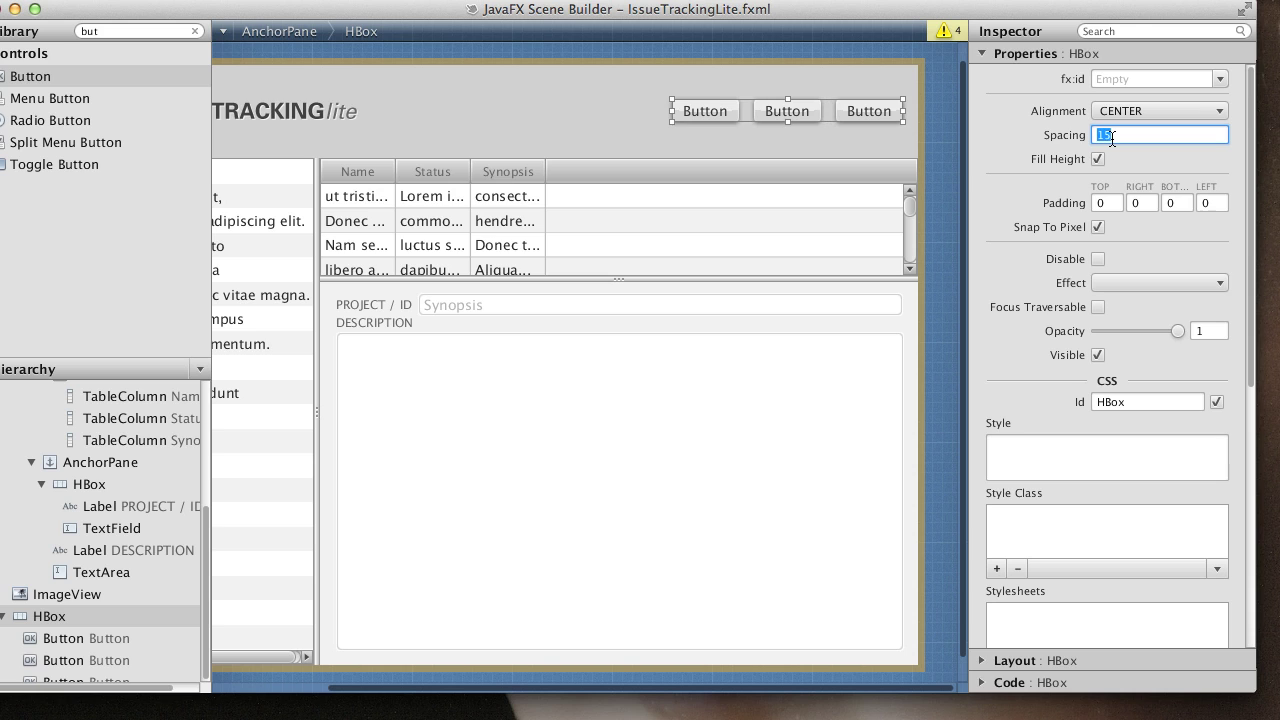
# Assign the fx:id deleteIssue to the rightmost header button and set its text to Delete
pyautogui.click(857, 111)
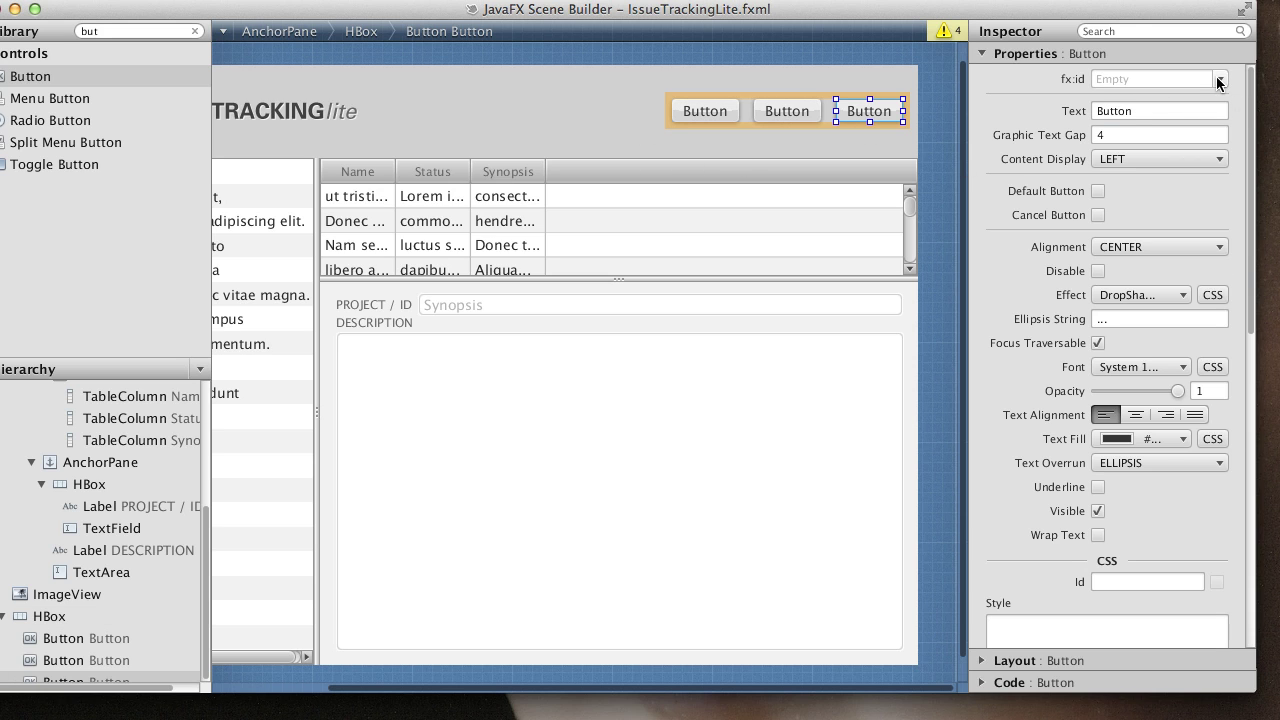
pyautogui.click(1219, 79)
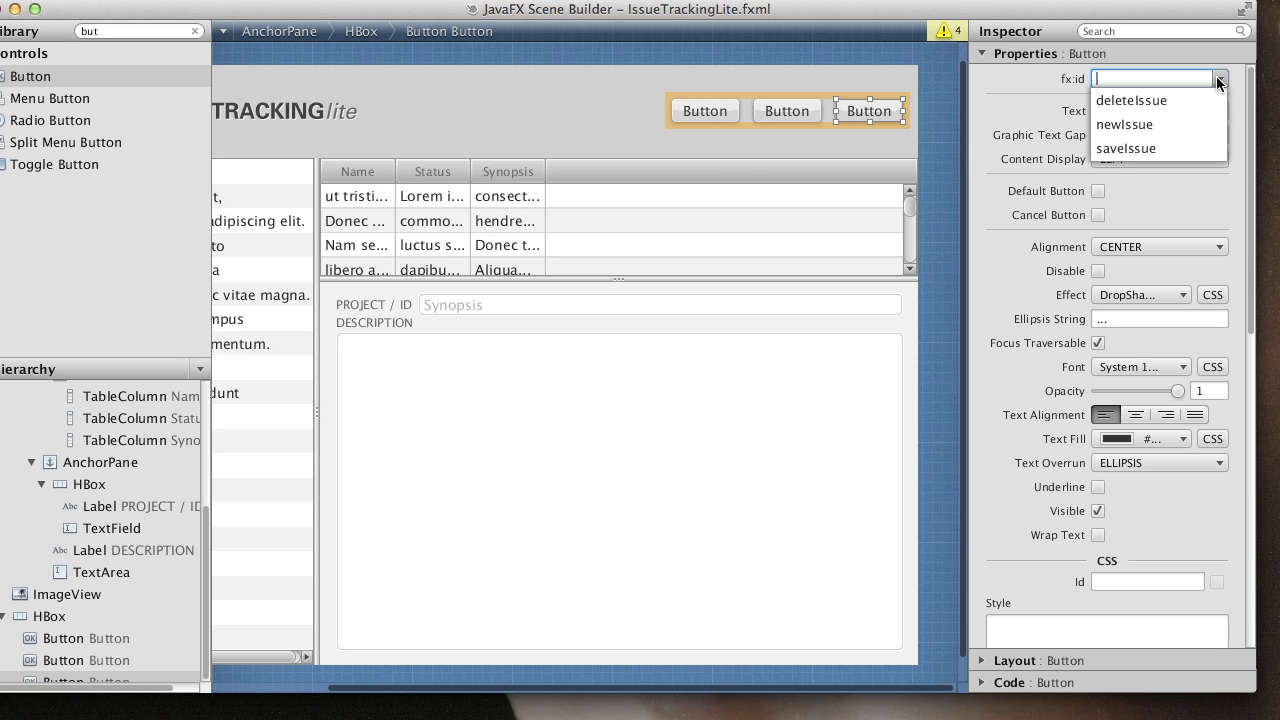
pyautogui.click(1138, 103)
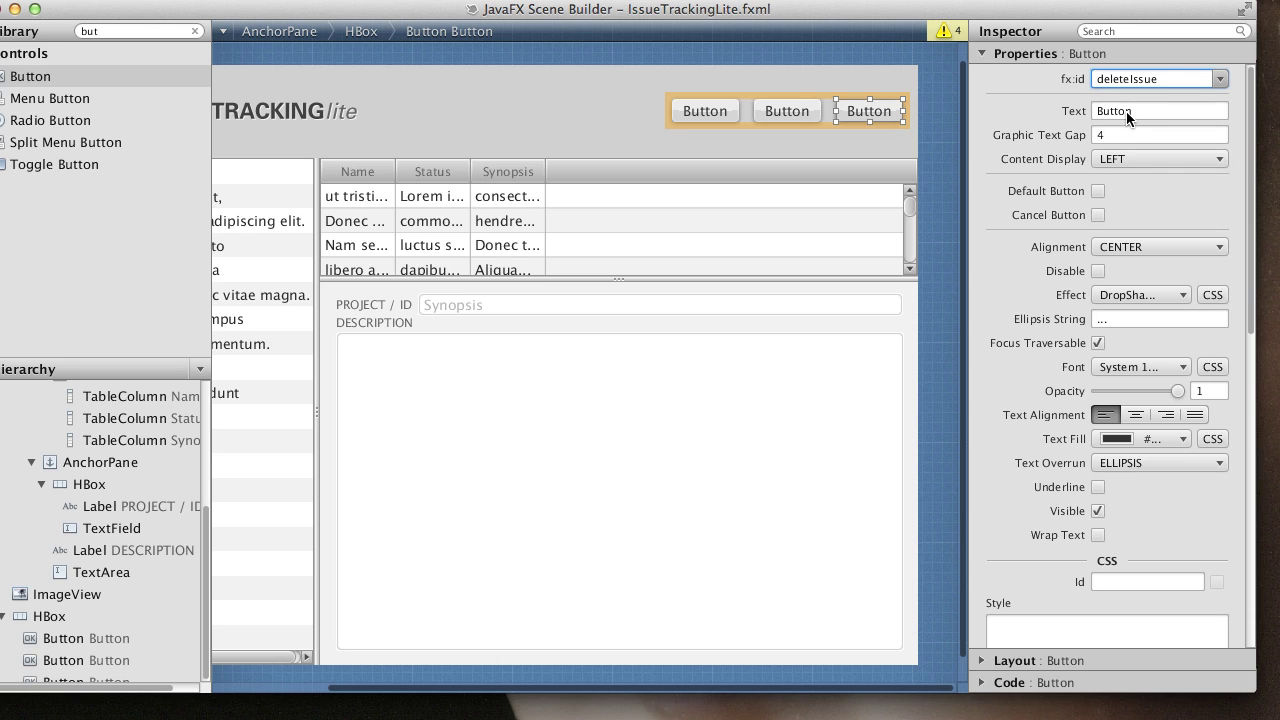
pyautogui.doubleClick(1126, 111)
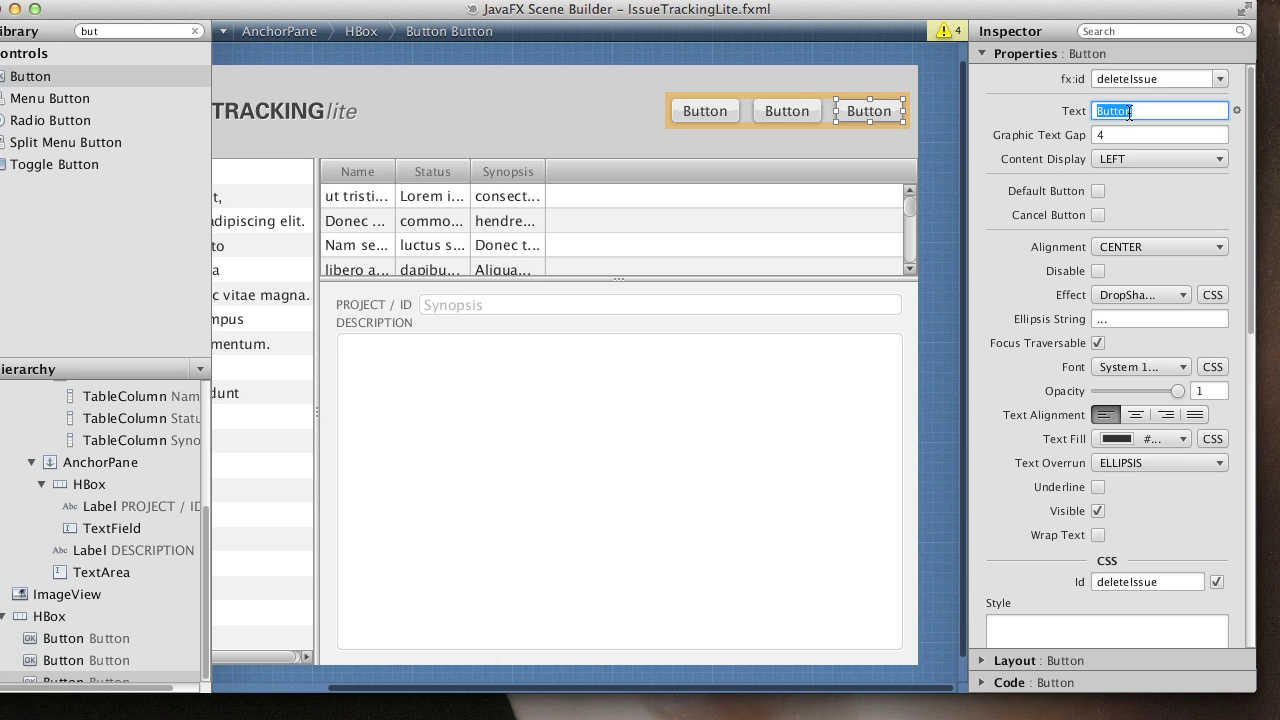
pyautogui.write('Delete')
pyautogui.press('Return')
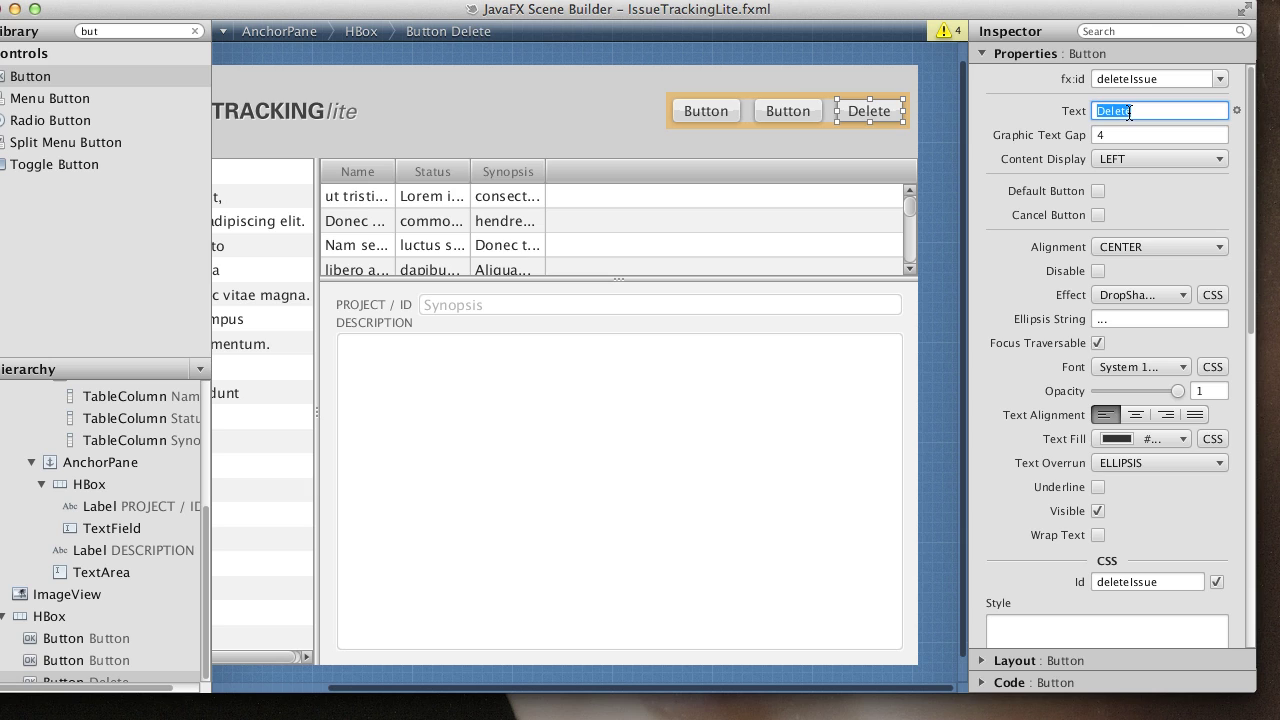
# Assign the fx:id saveIssue to the middle header button and set its text to Save
pyautogui.click(813, 108)
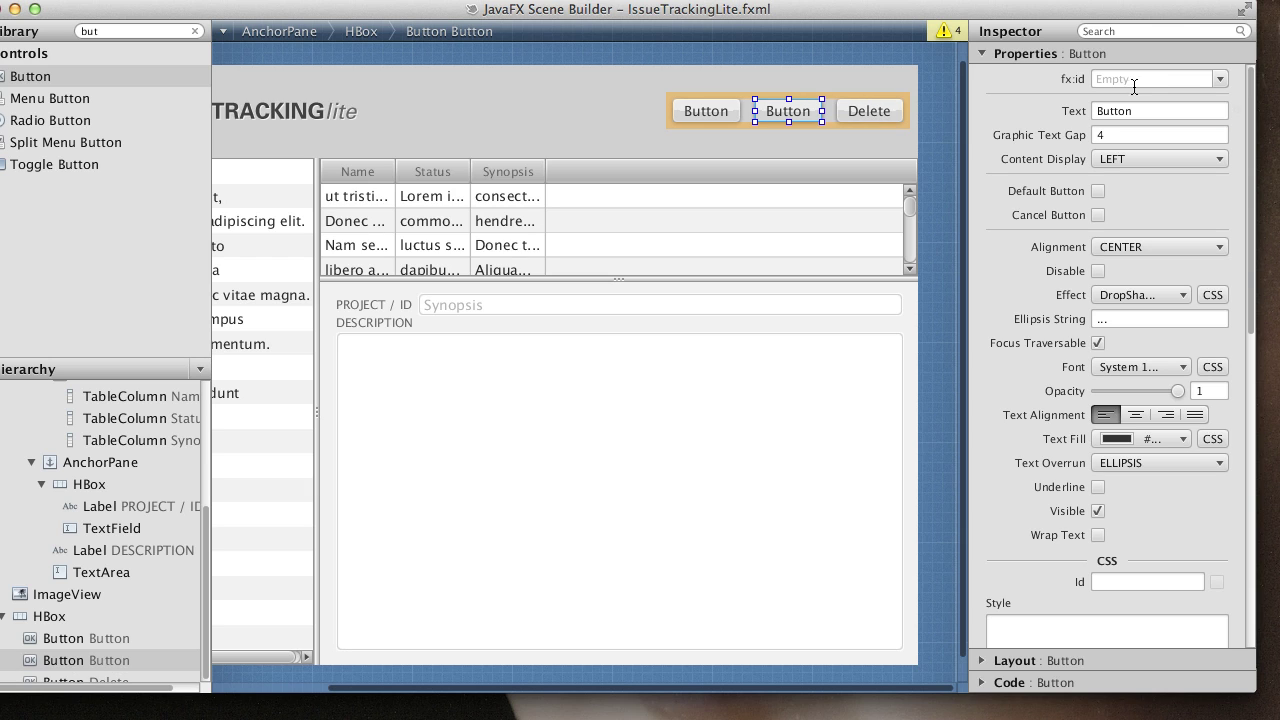
pyautogui.click(1219, 80)
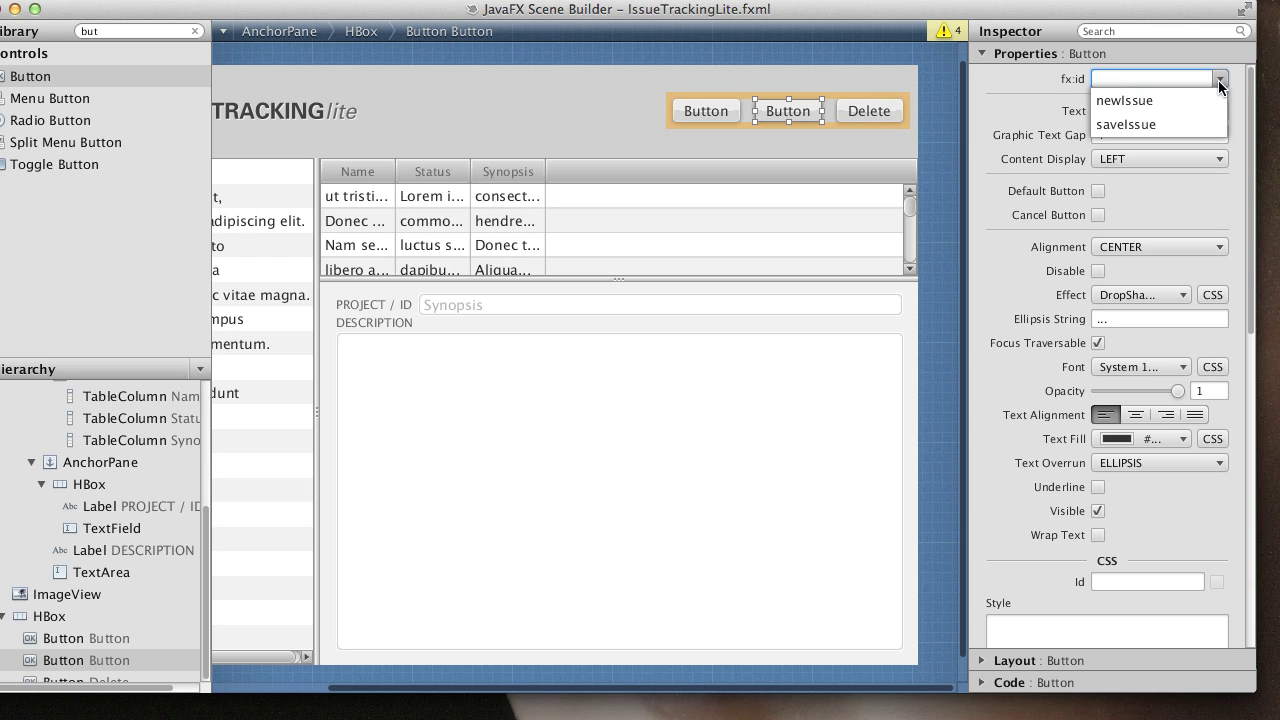
pyautogui.click(1154, 123)
pyautogui.click(1135, 117)
pyautogui.doubleClick(1135, 116)
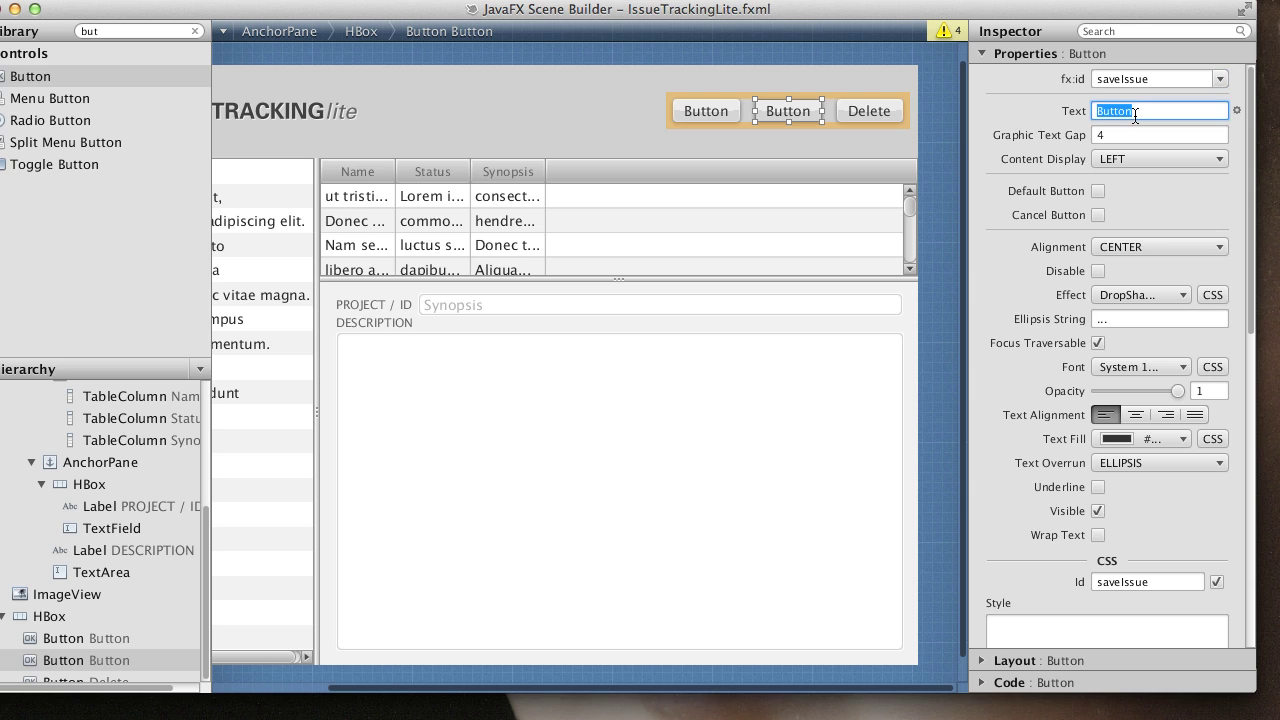
pyautogui.write('Save')
pyautogui.press('Return')
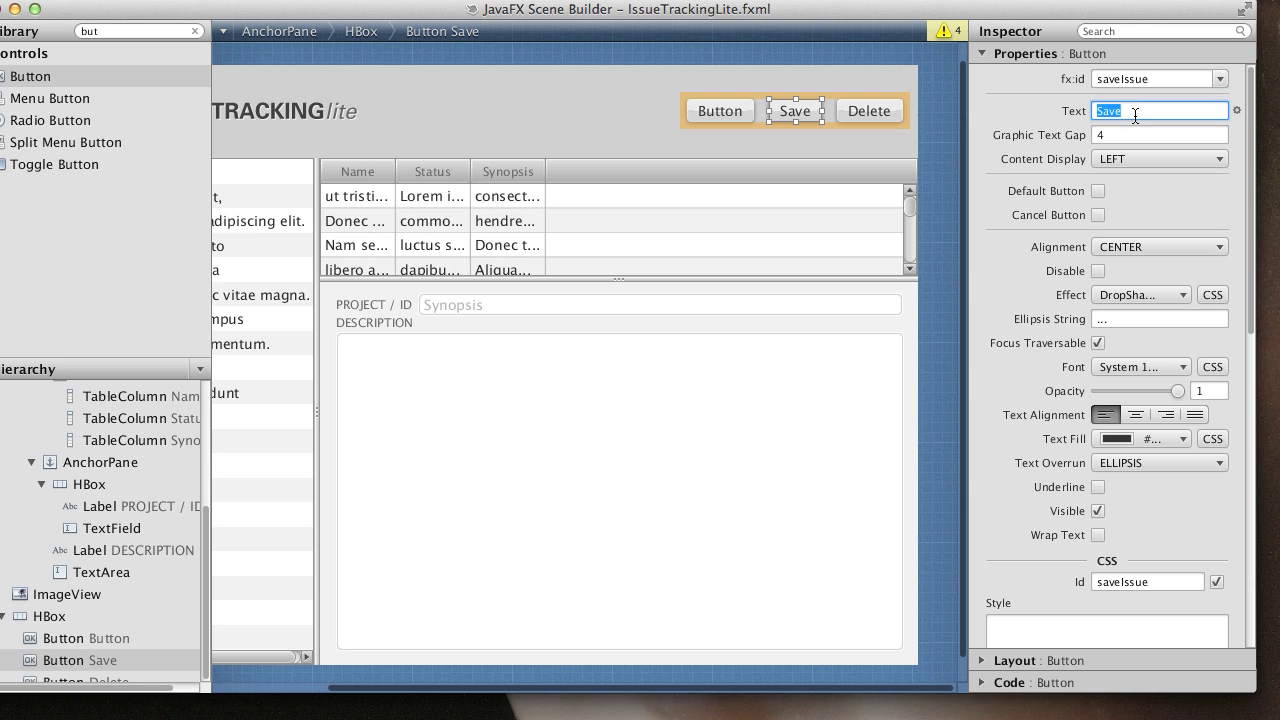
# Assign the fx:id newIssue to the remaining unlabelled header button and set its text to New
pyautogui.click(707, 115)
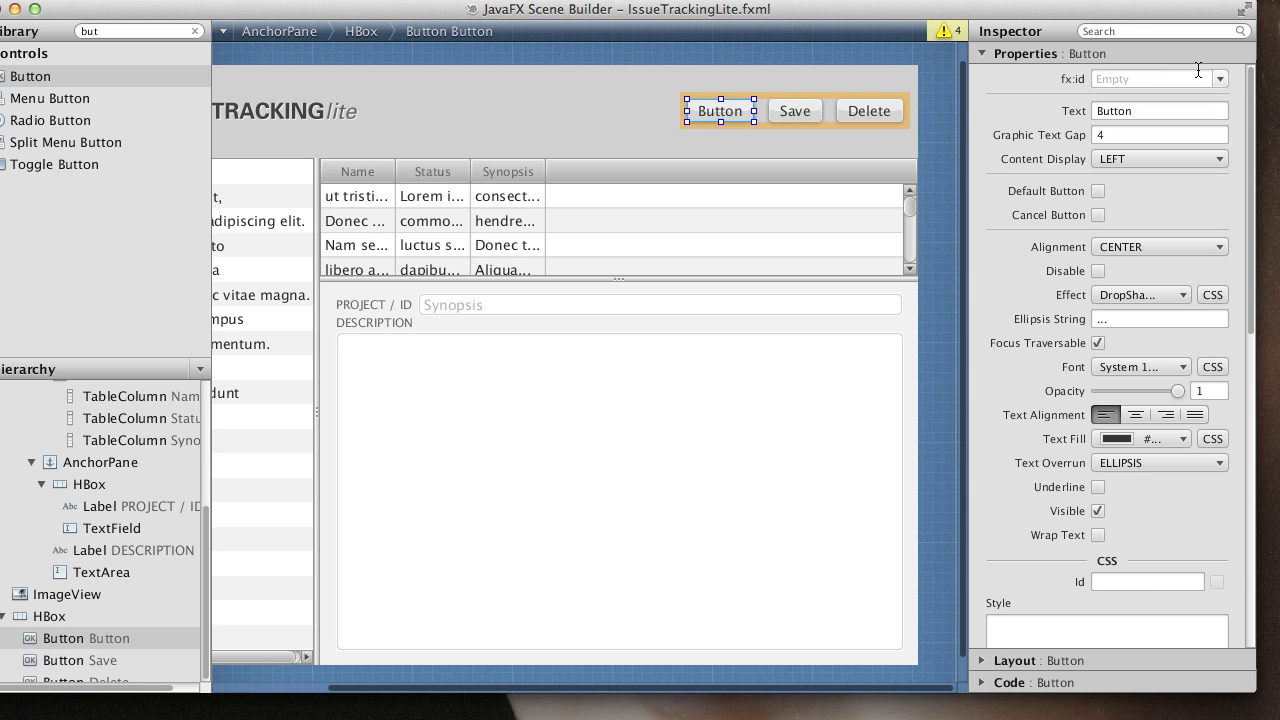
pyautogui.click(1220, 80)
pyautogui.click(1152, 97)
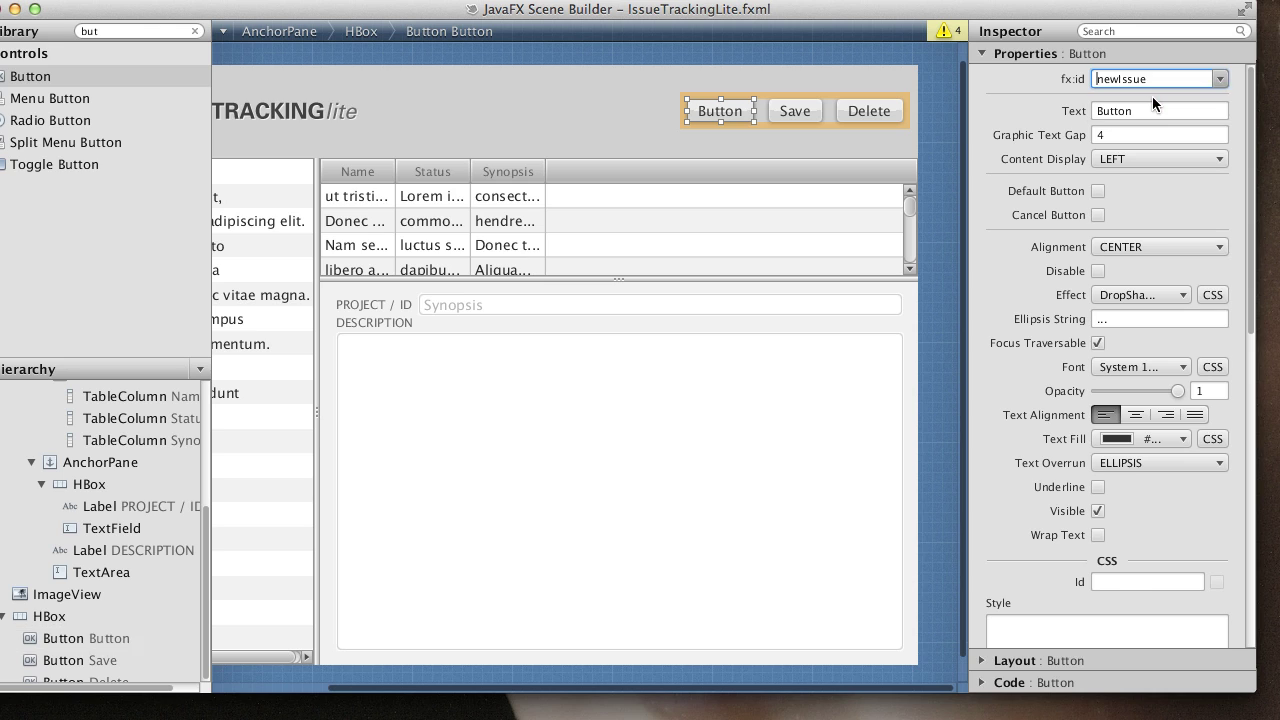
pyautogui.doubleClick(1130, 111)
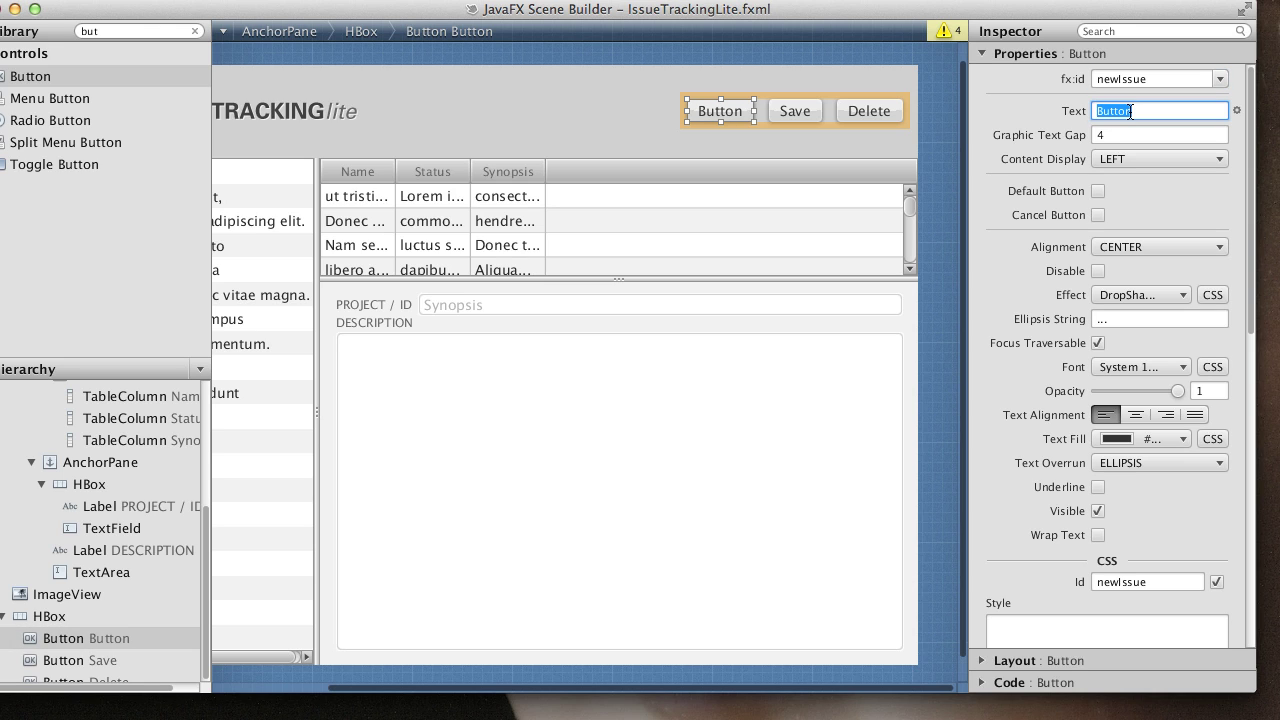
pyautogui.write('New')
pyautogui.press('Return')
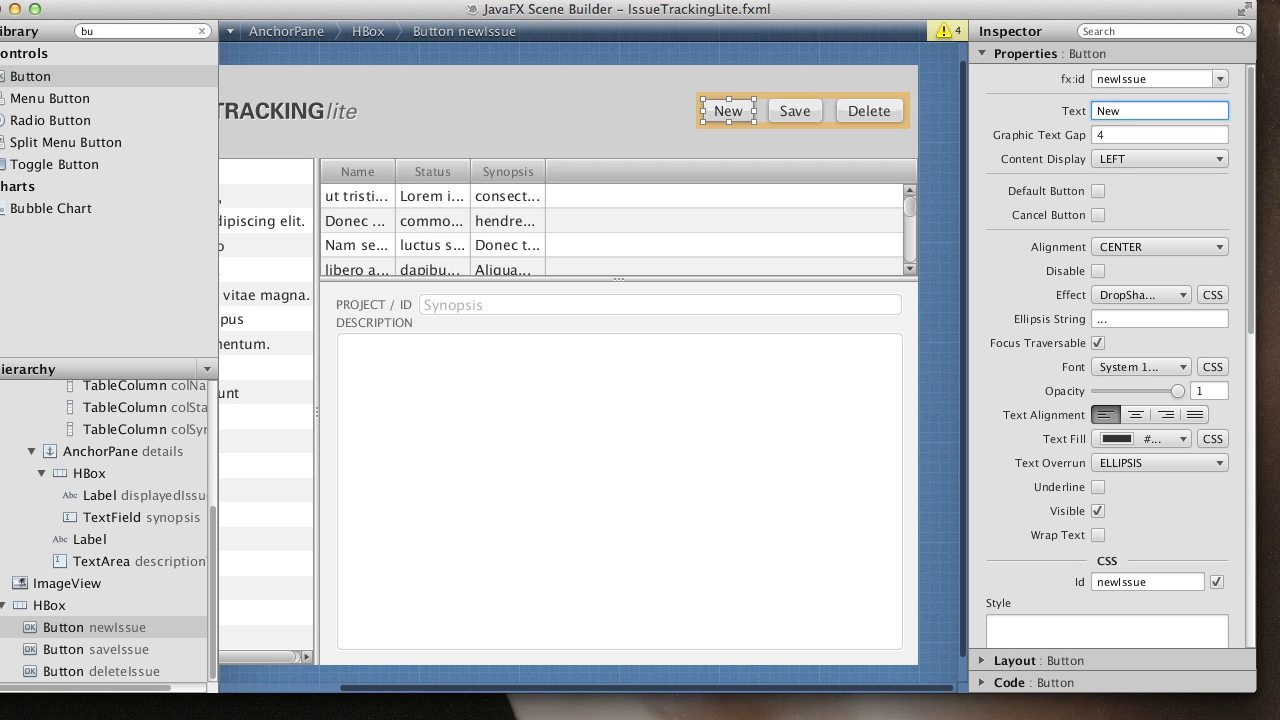
# Switch to NetBeans and examine the field declarations, initialize method and newIssueFired handler in IssueTrackingLiteController.java
pyautogui.press('super+Tab')
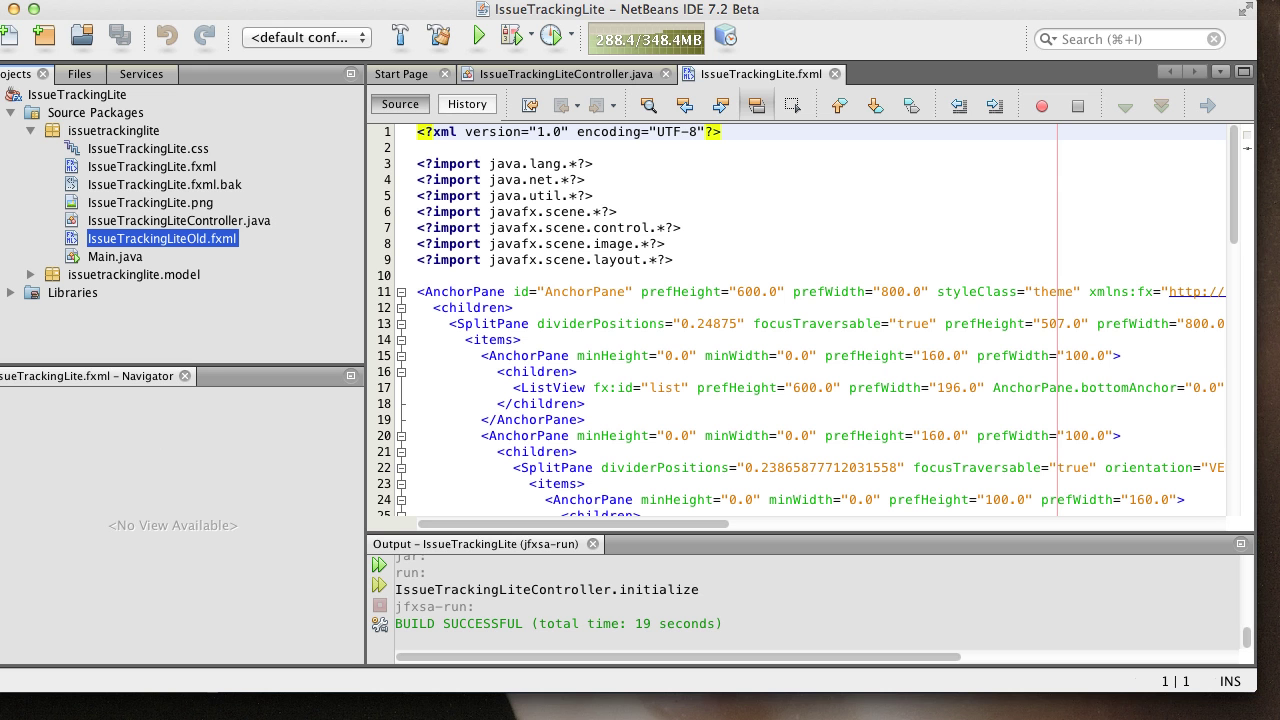
pyautogui.click(583, 73)
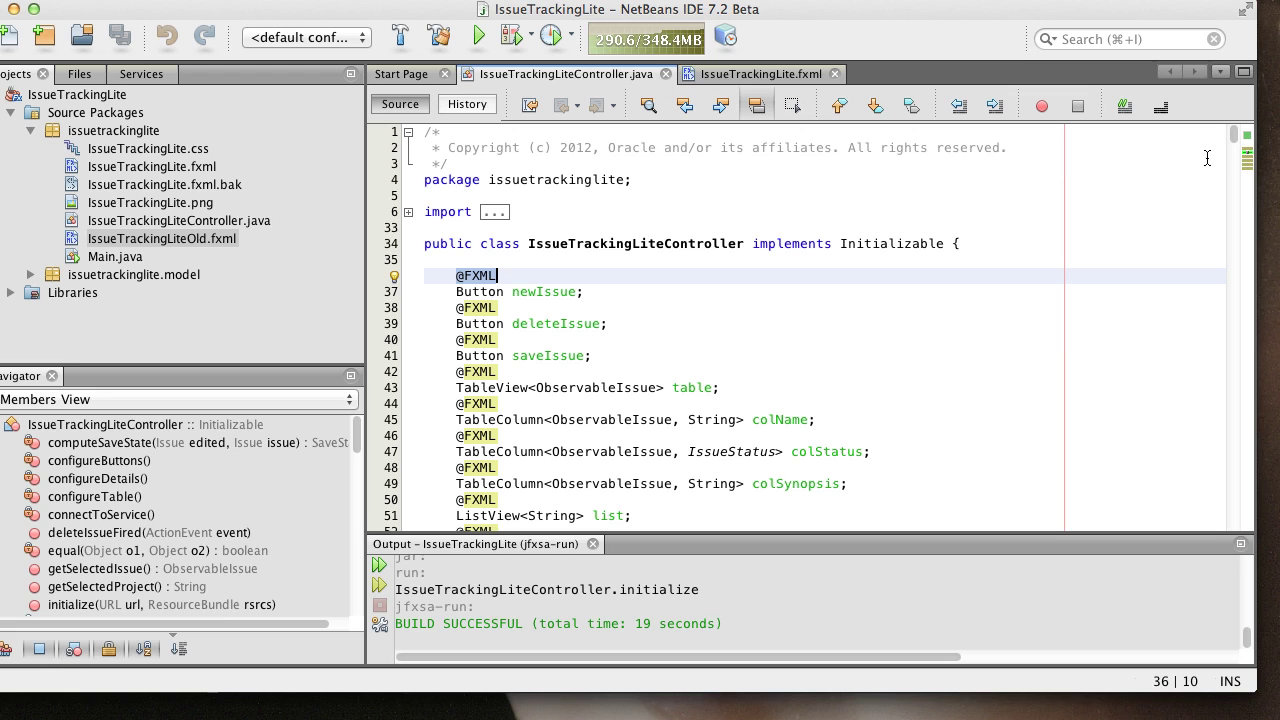
pyautogui.click(1232, 352)
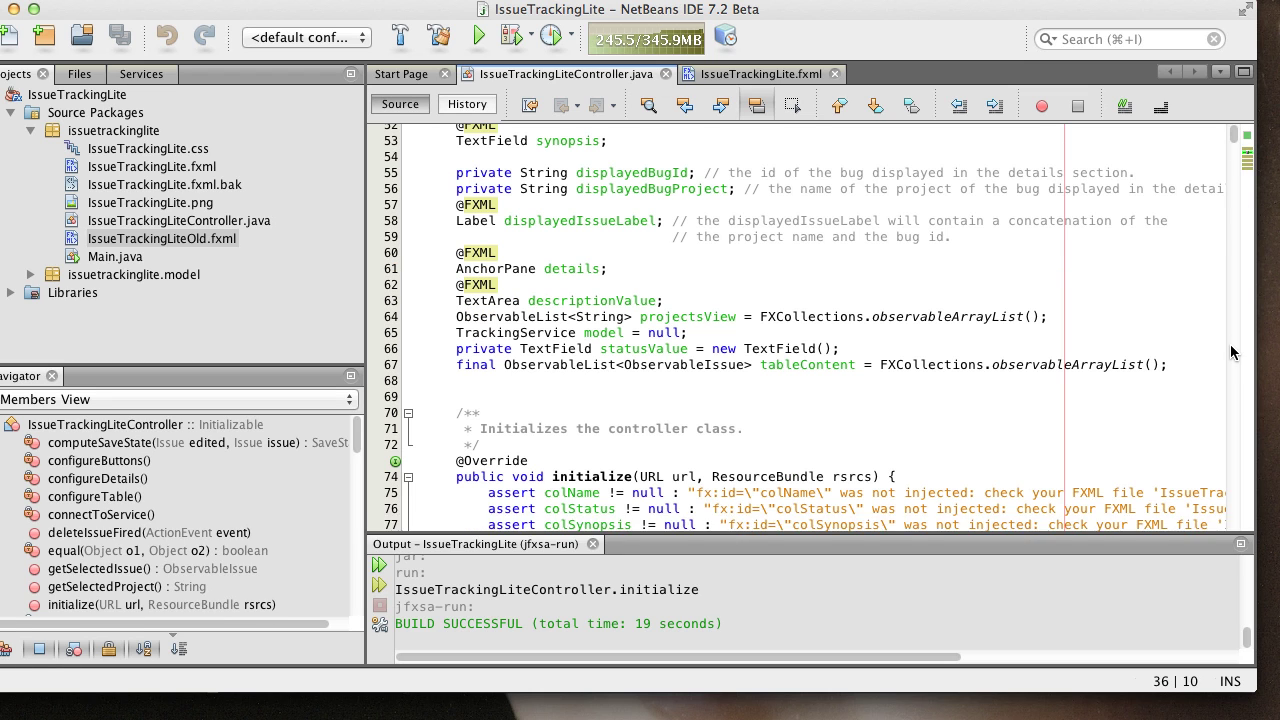
pyautogui.click(1232, 352)
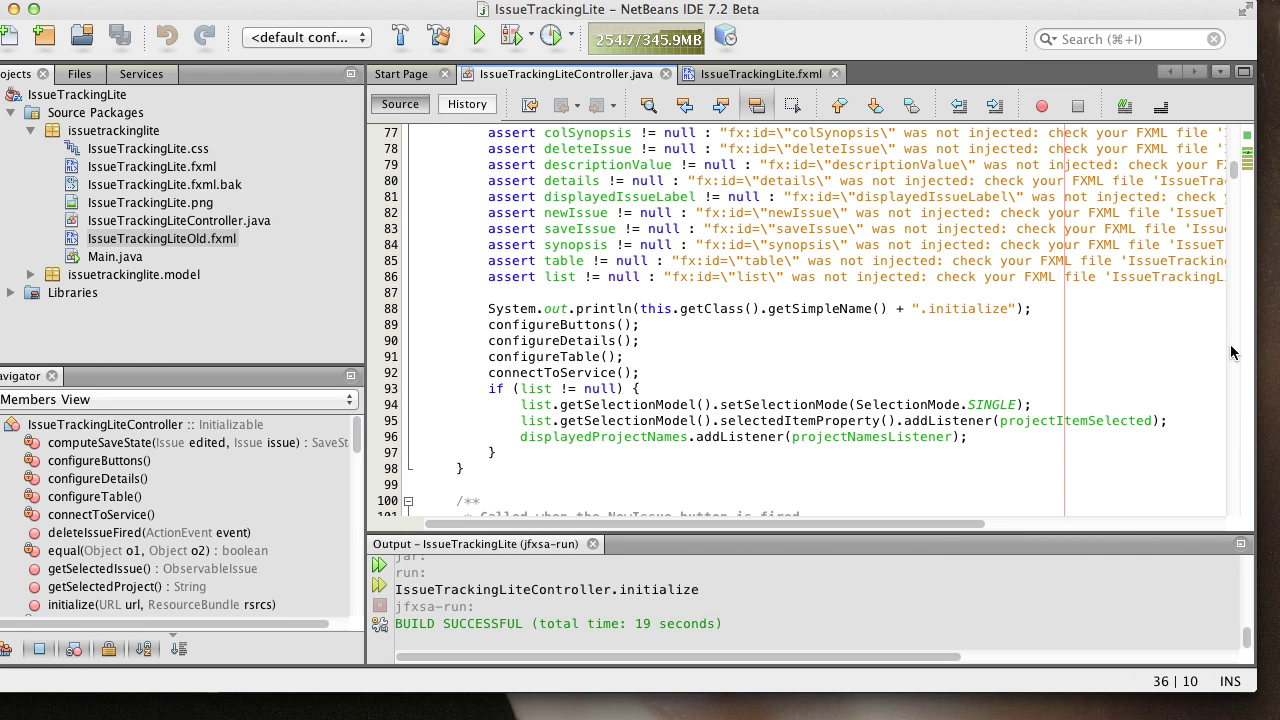
pyautogui.click(1232, 352)
pyautogui.doubleClick(602, 188)
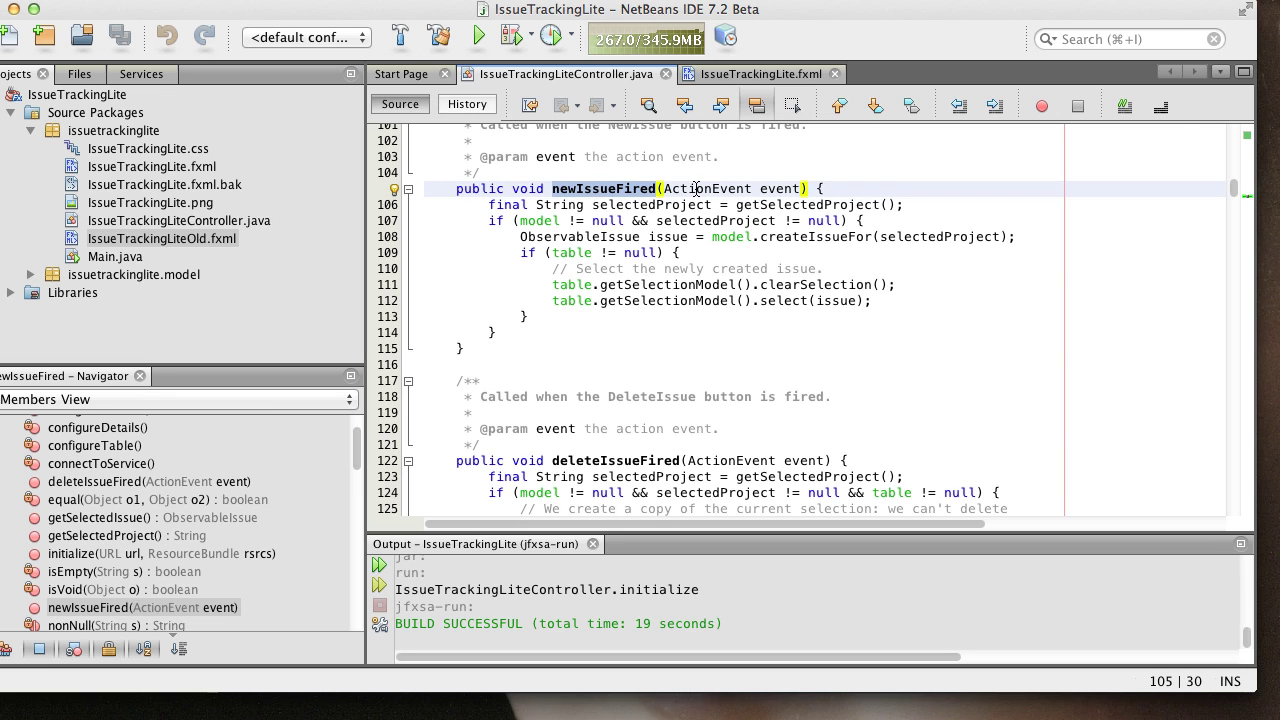
pyautogui.click(528, 188)
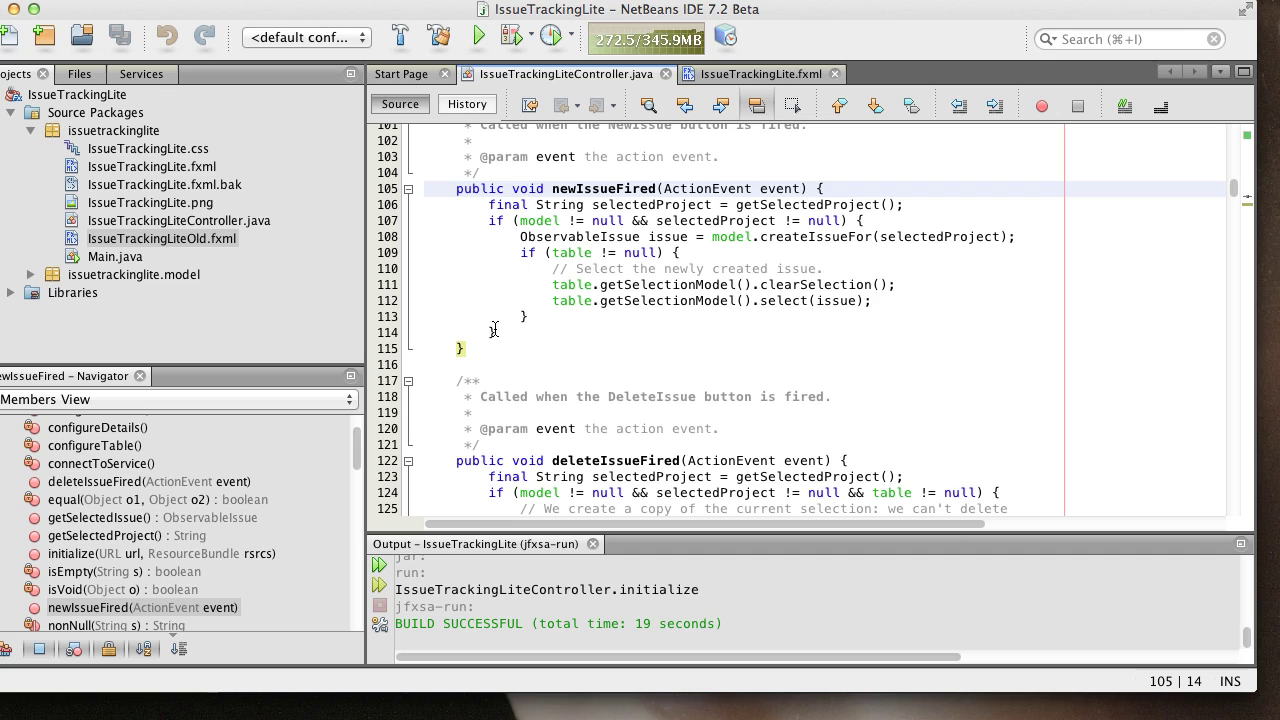
# Examine the deleteIssueFired and saveIssueFired handler methods and their ActionEvent parameter in the controller class
pyautogui.click(680, 461)
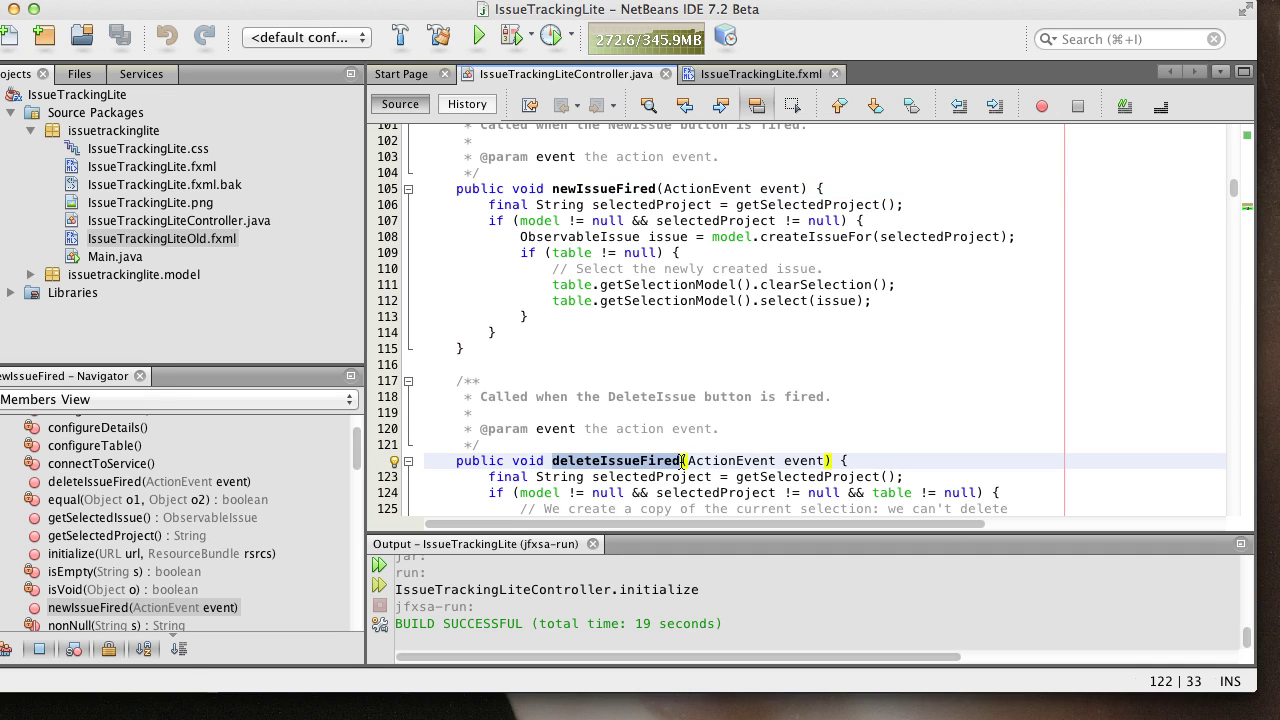
pyautogui.click(731, 460)
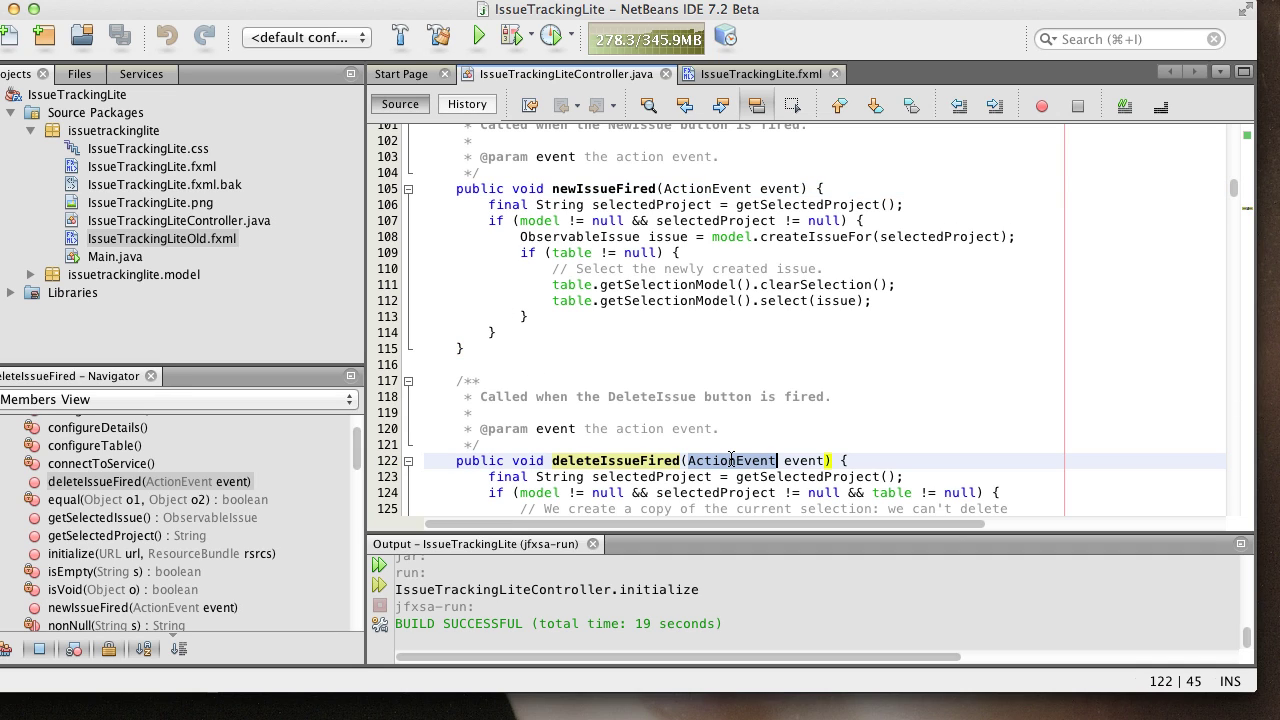
pyautogui.doubleClick(524, 461)
pyautogui.press('Down')
pyautogui.scroll(-3, 524, 461)
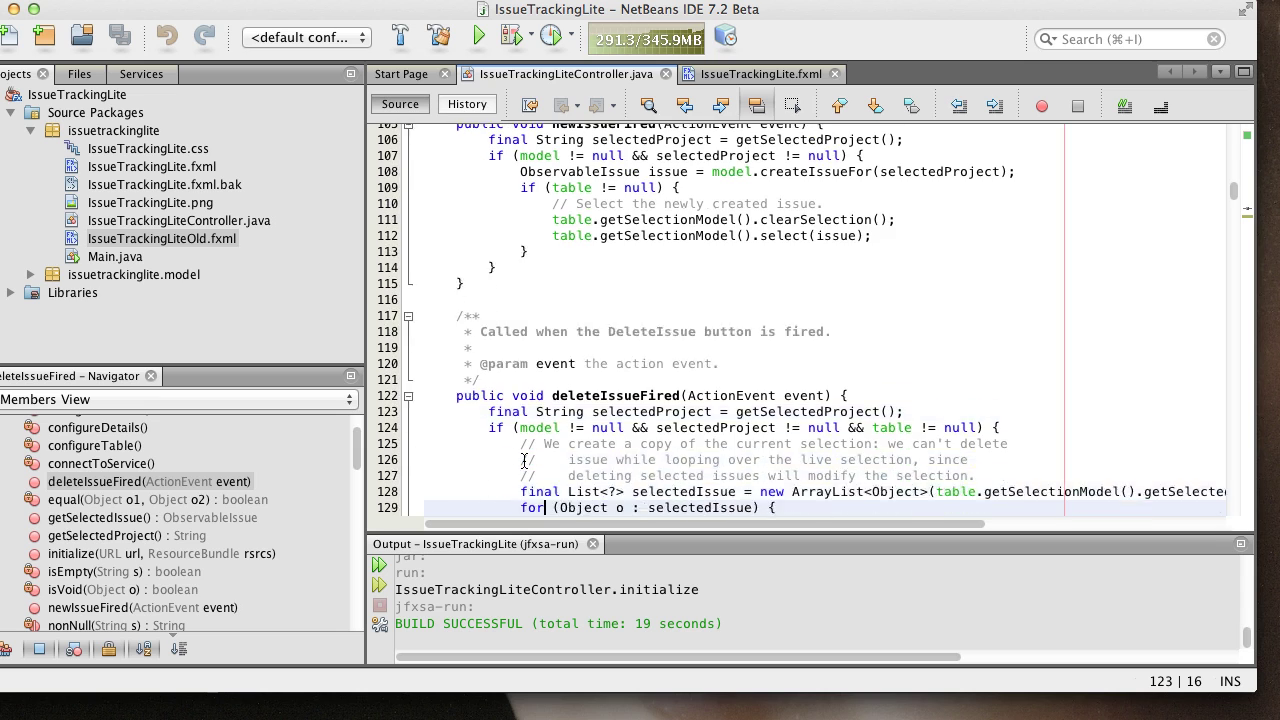
pyautogui.press('Down')
pyautogui.press('Down')
pyautogui.press('Down')
pyautogui.press('Down')
pyautogui.press('Down')
pyautogui.press('Down')
pyautogui.press('Down')
pyautogui.press('Down')
pyautogui.press('Down')
pyautogui.press('Down')
pyautogui.press('Down')
pyautogui.press('Down')
pyautogui.press('Down')
pyautogui.press('Down')
pyautogui.press('Down')
pyautogui.press('Down')
pyautogui.press('Down')
pyautogui.press('Down')
pyautogui.press('Down')
pyautogui.press('Down')
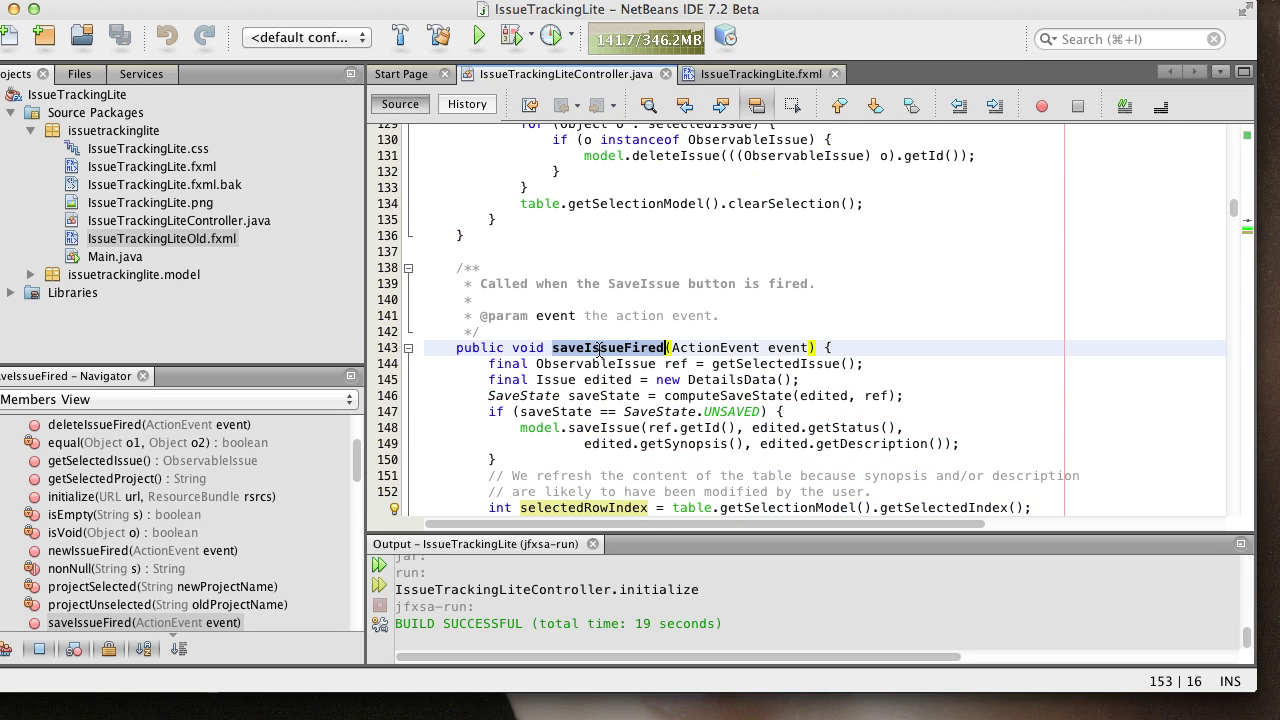
pyautogui.doubleClick(598, 348)
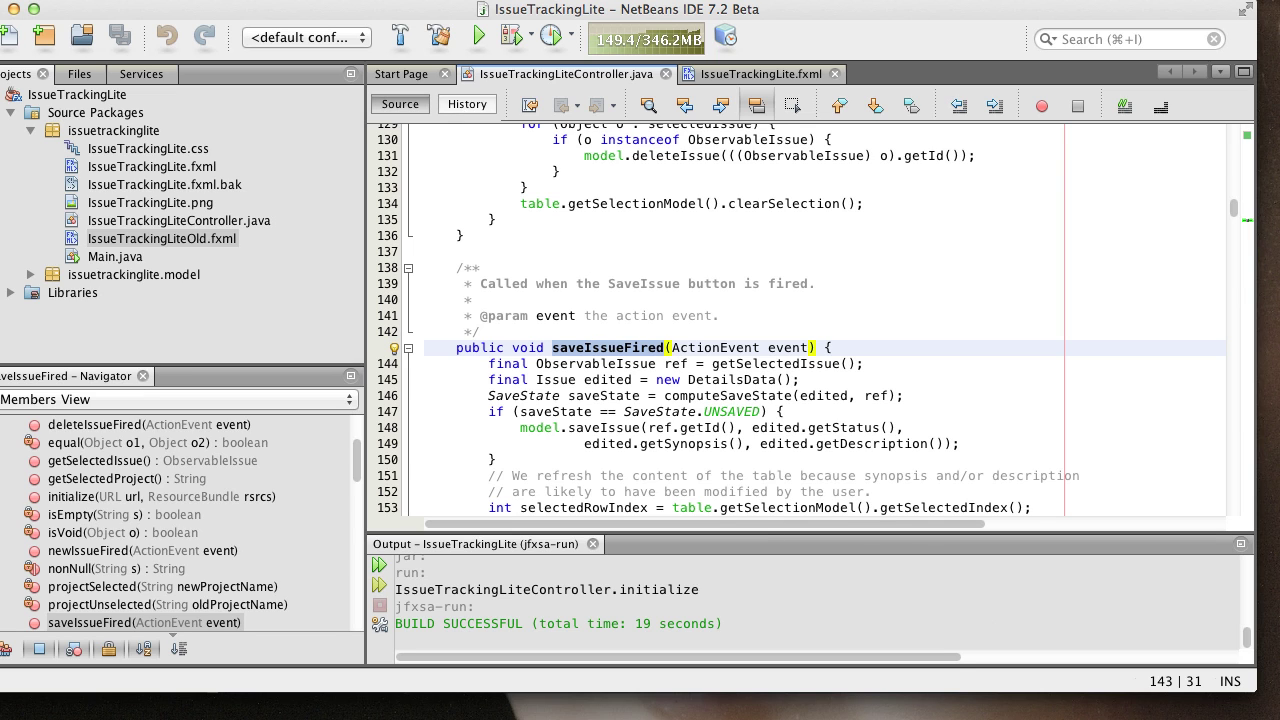
# Switch back to Scene Builder and set the New button's On Action handler to #newIssueFired
pyautogui.press('super+Tab')
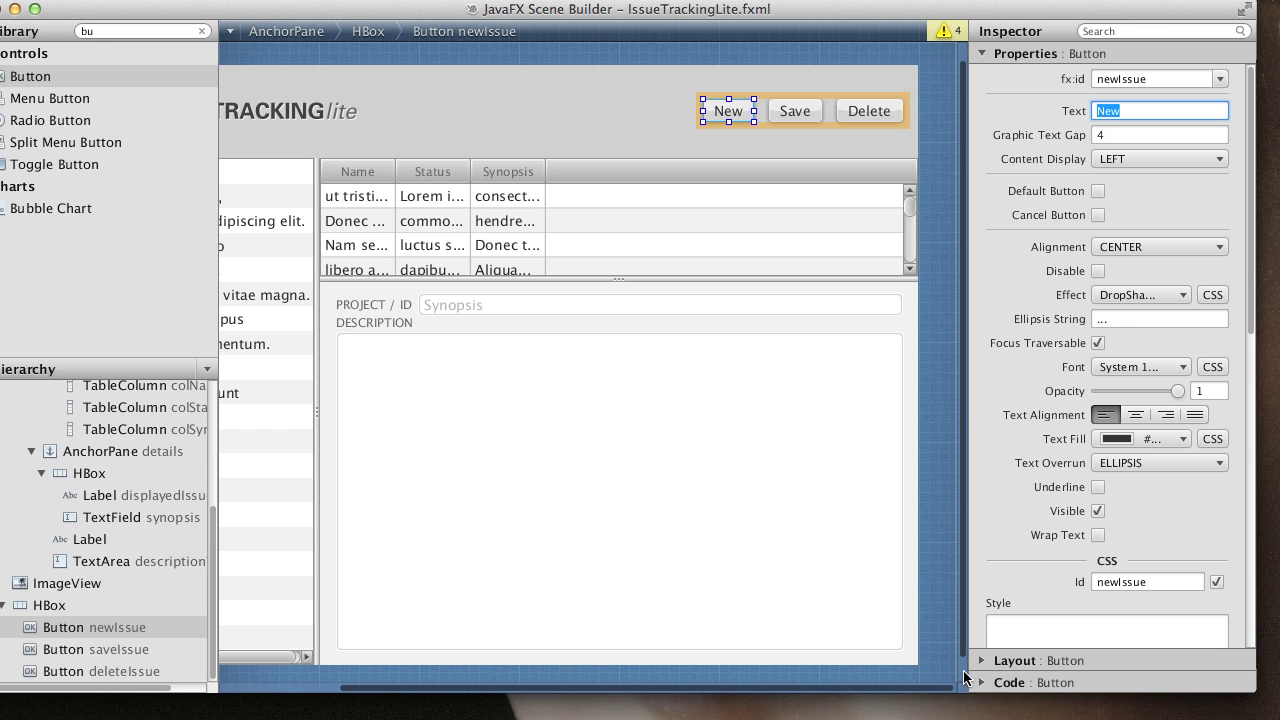
pyautogui.click(1135, 684)
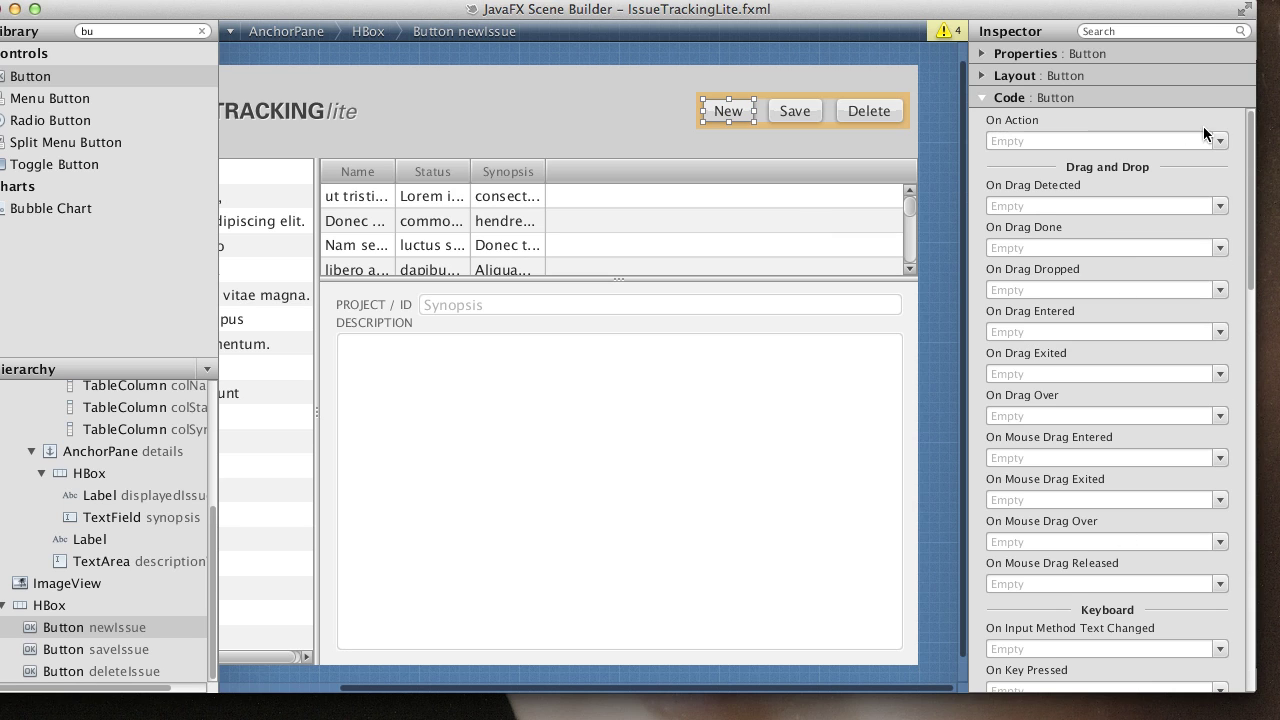
pyautogui.click(1219, 141)
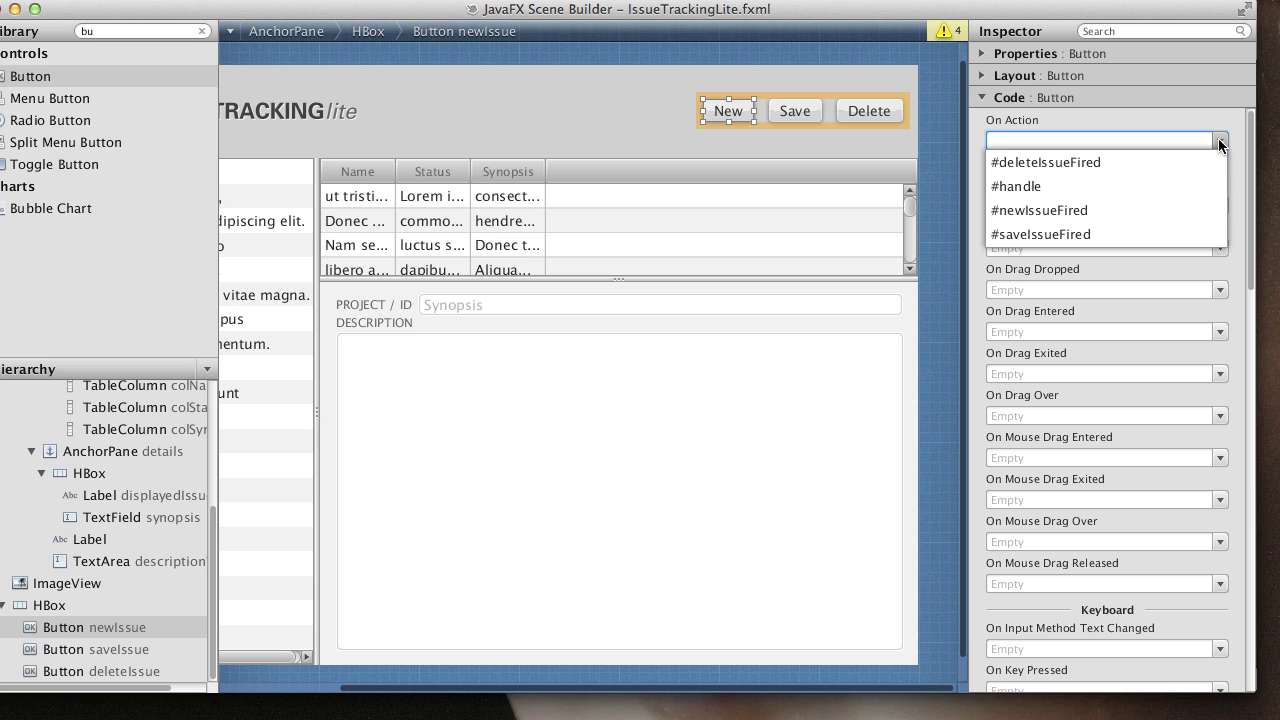
pyautogui.click(1045, 210)
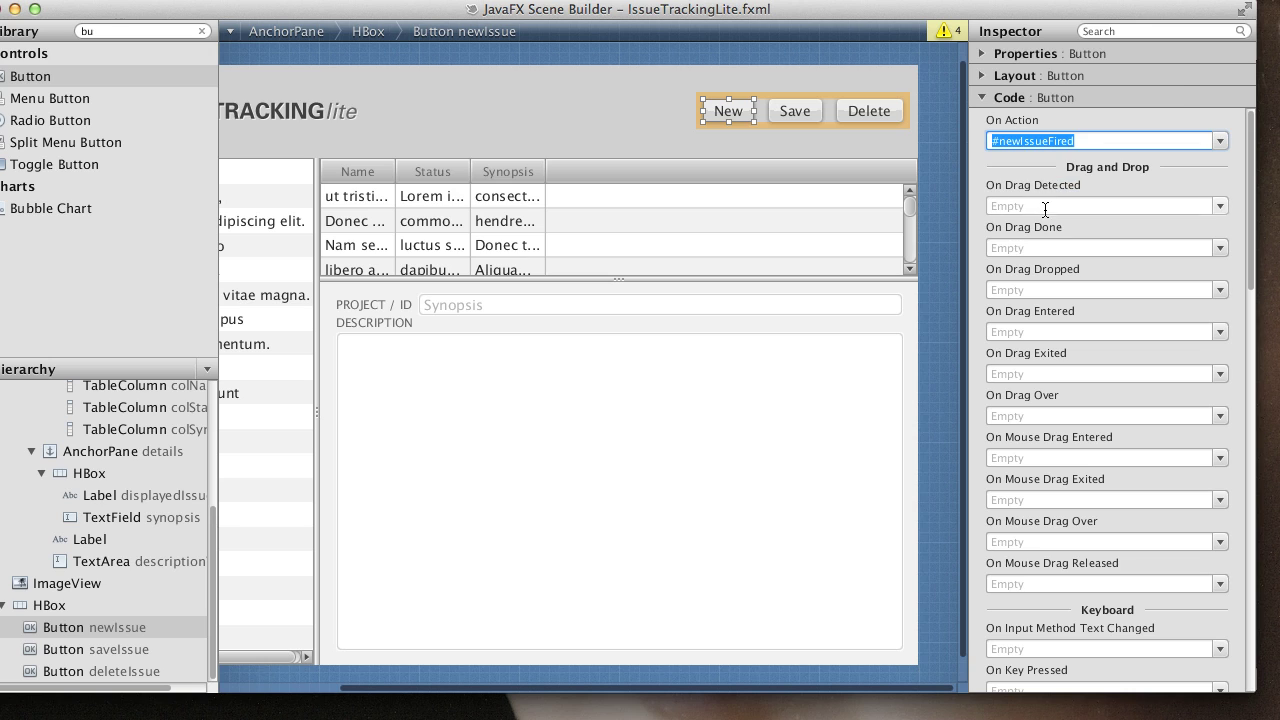
# Set the Save button's On Action handler to #saveIssueFired
pyautogui.click(791, 108)
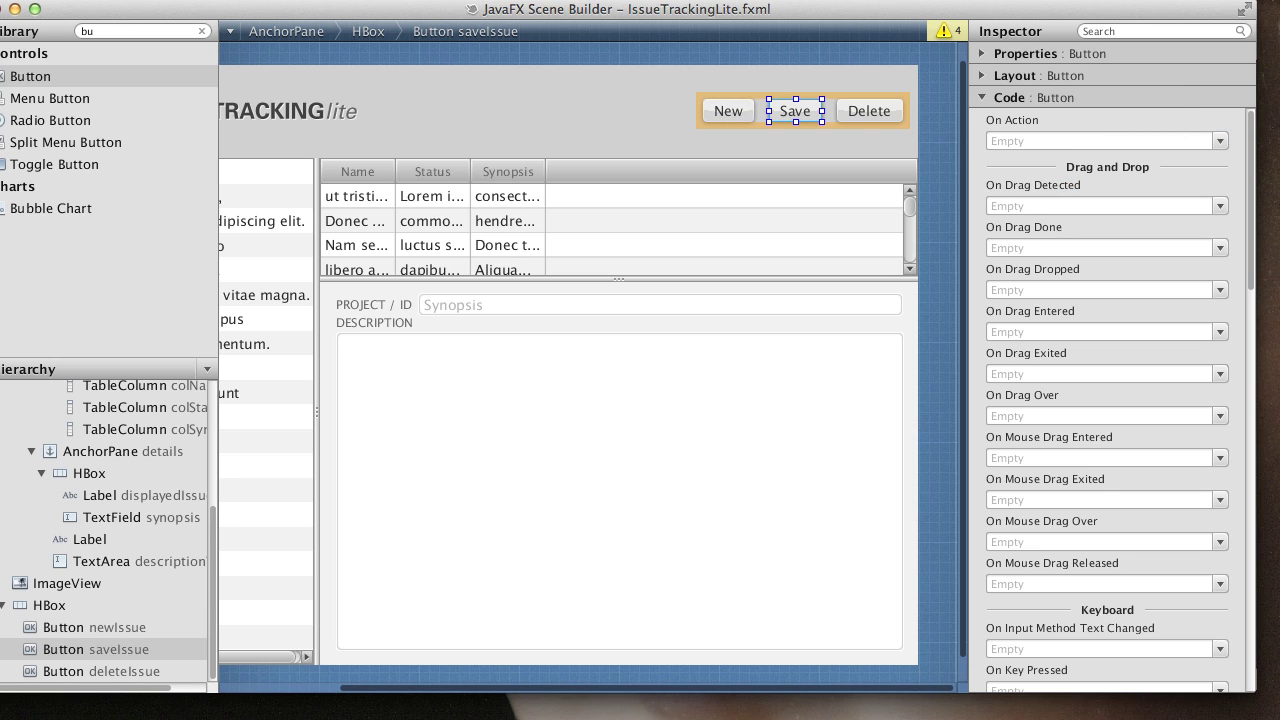
pyautogui.click(1220, 140)
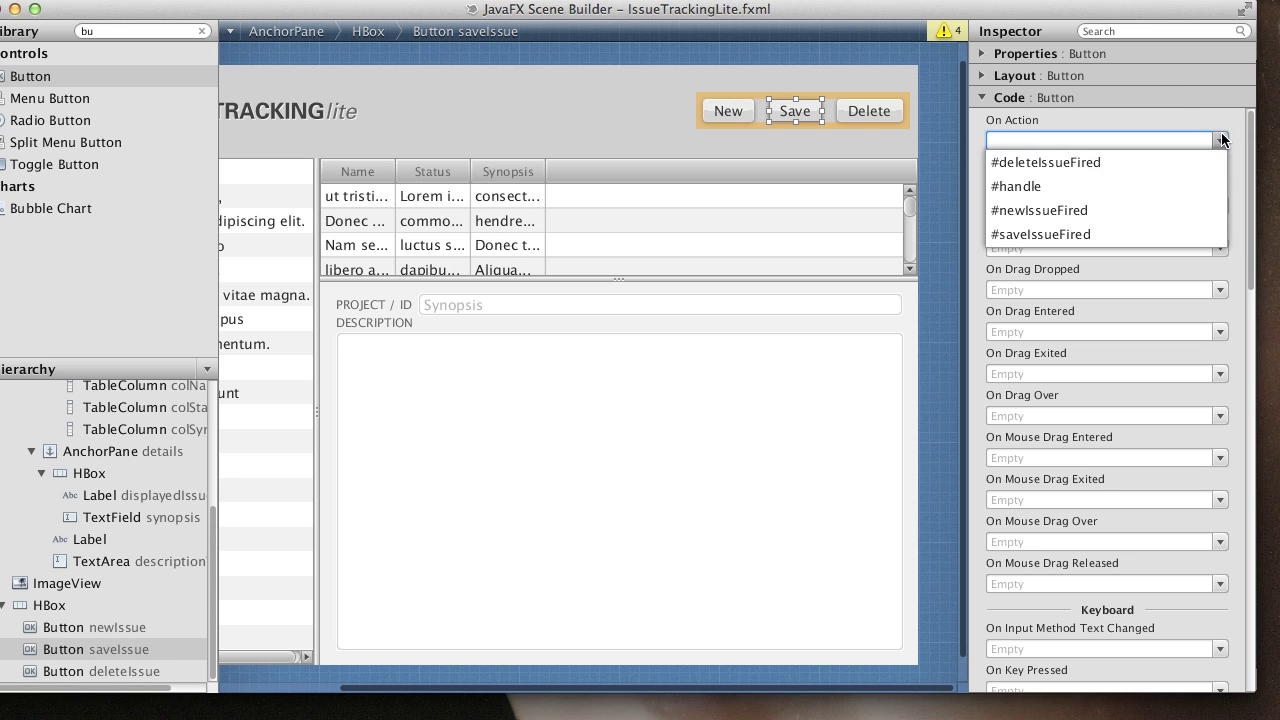
pyautogui.click(1073, 232)
# Set the Delete button's On Action handler to #deleteIssueFired and save the FXML file
pyautogui.click(855, 106)
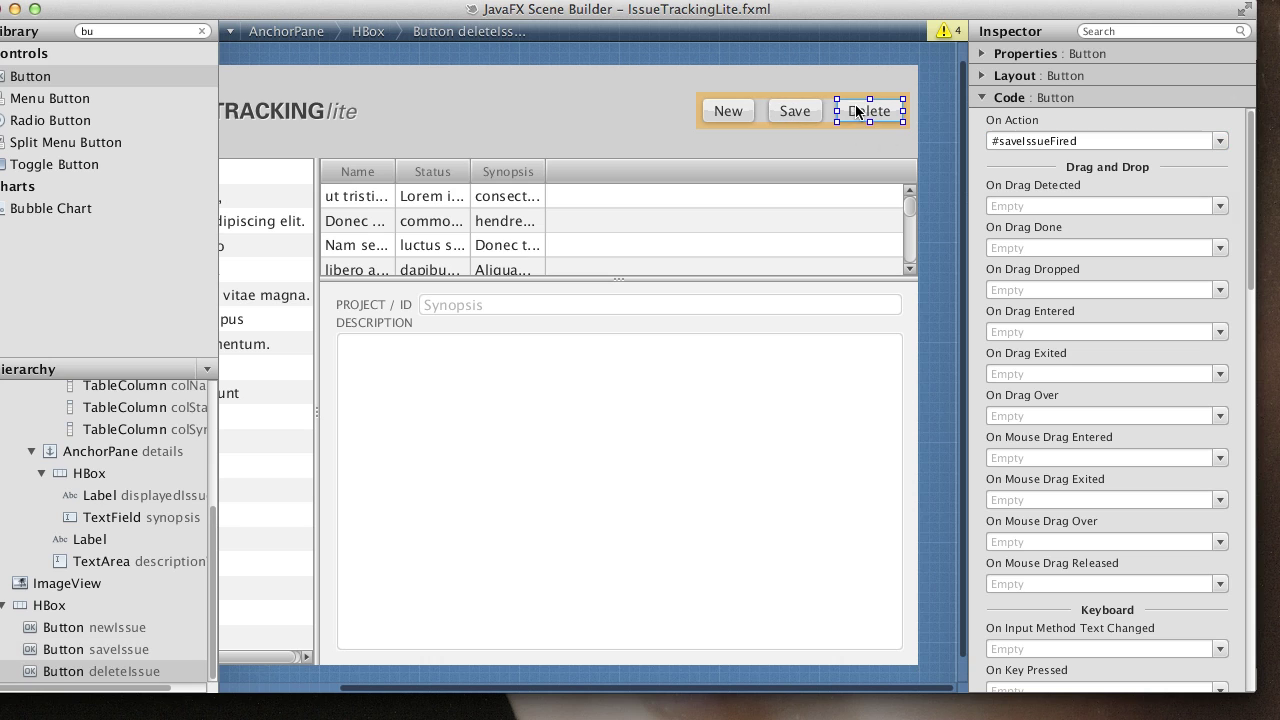
pyautogui.click(1220, 141)
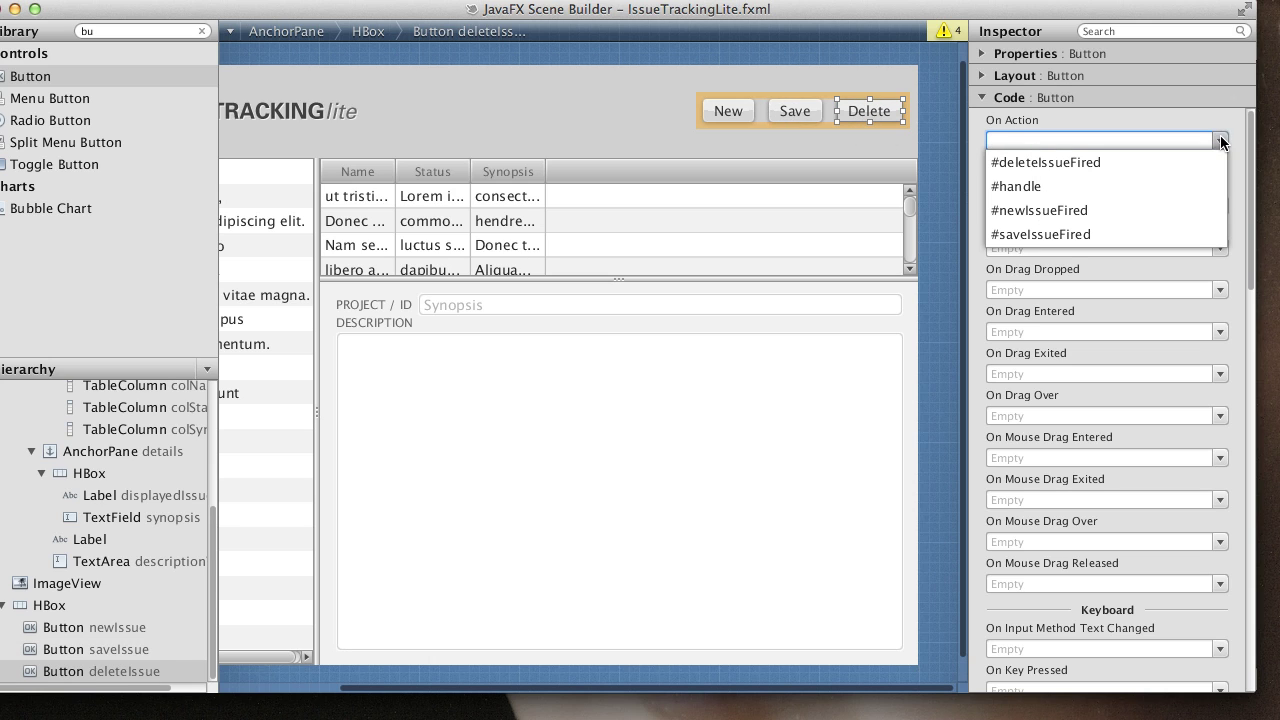
pyautogui.click(1080, 160)
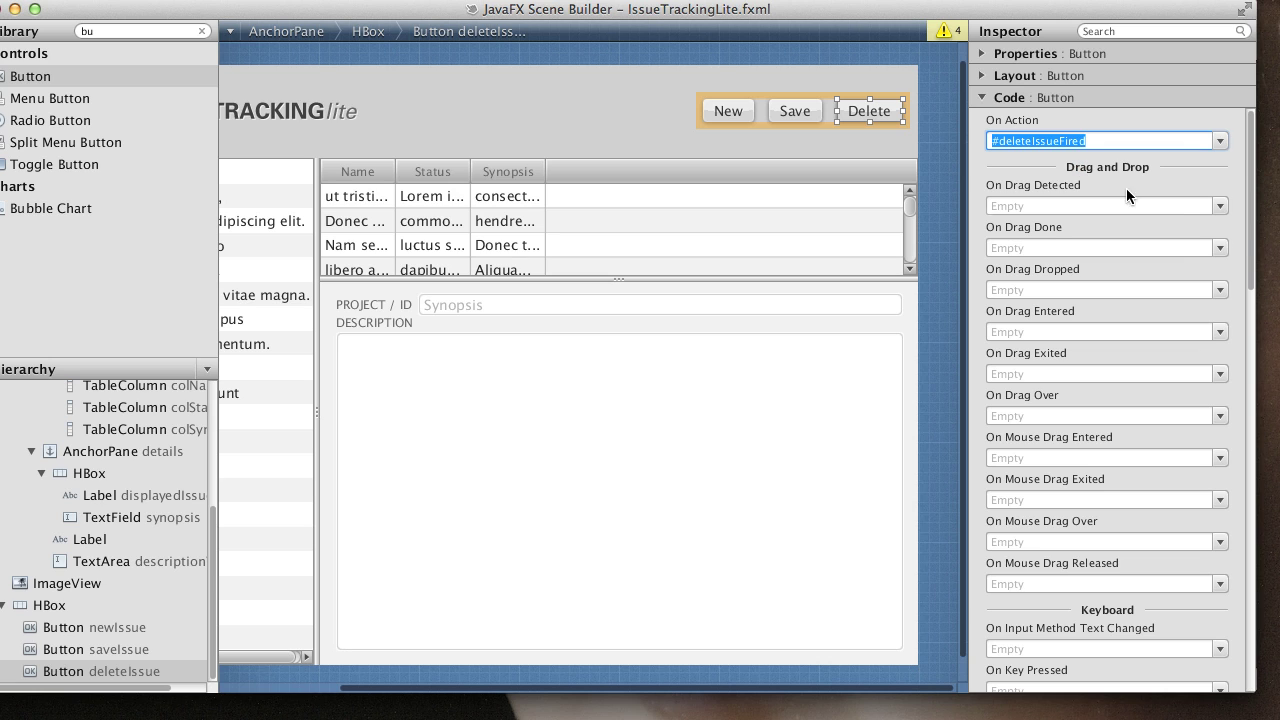
pyautogui.click(100, 1)
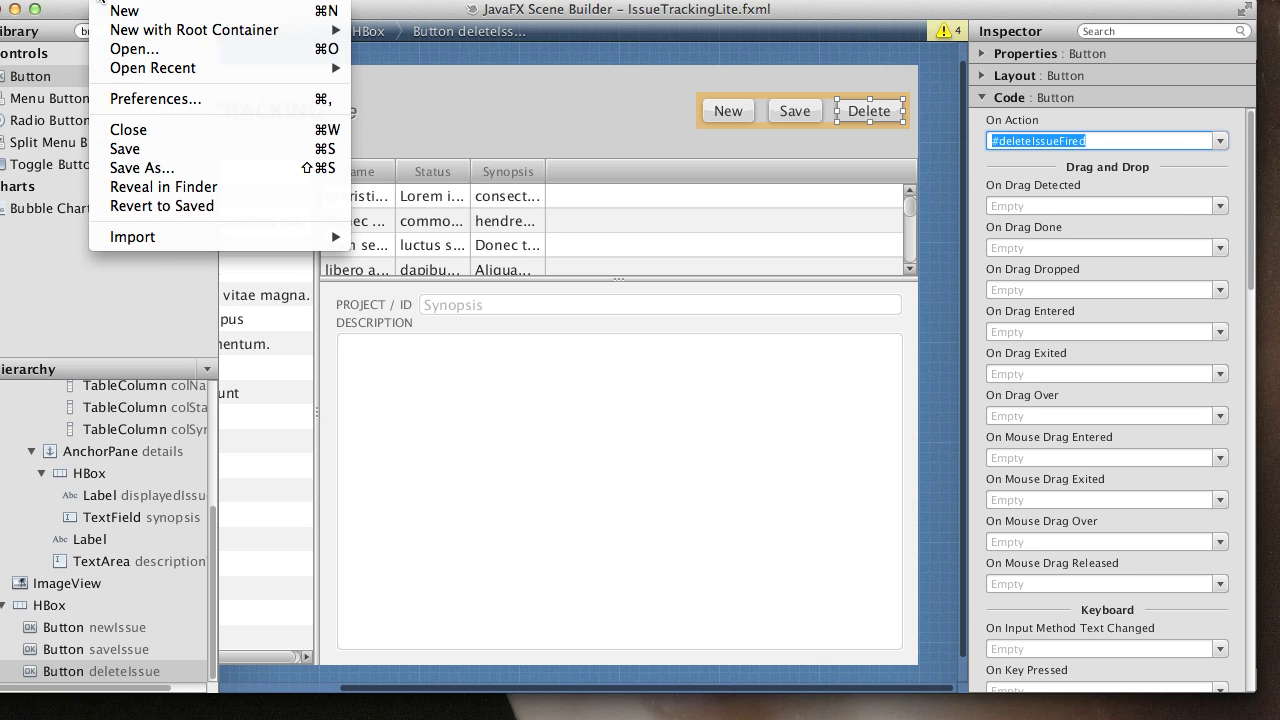
pyautogui.click(143, 150)
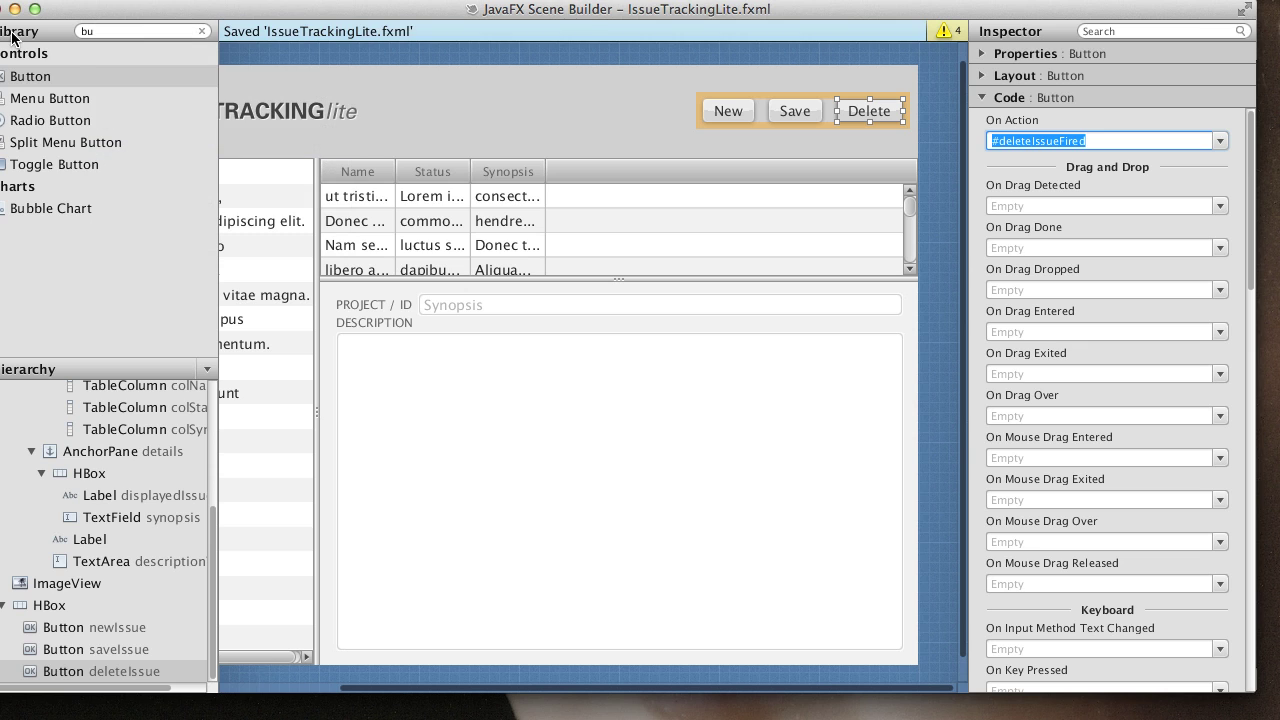
# Switch to NetBeans, run the project and open issue TT-2 of Project1 in the sample application
pyautogui.press('super+Tab')
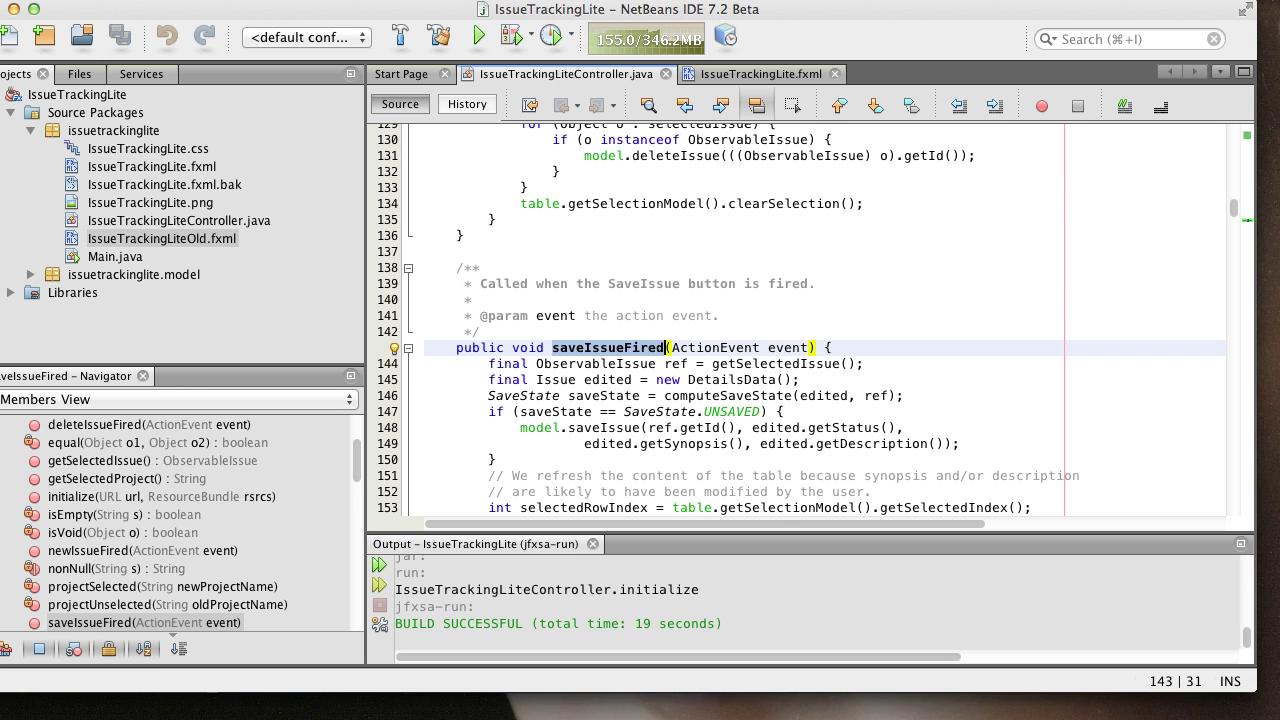
pyautogui.click(480, 42)
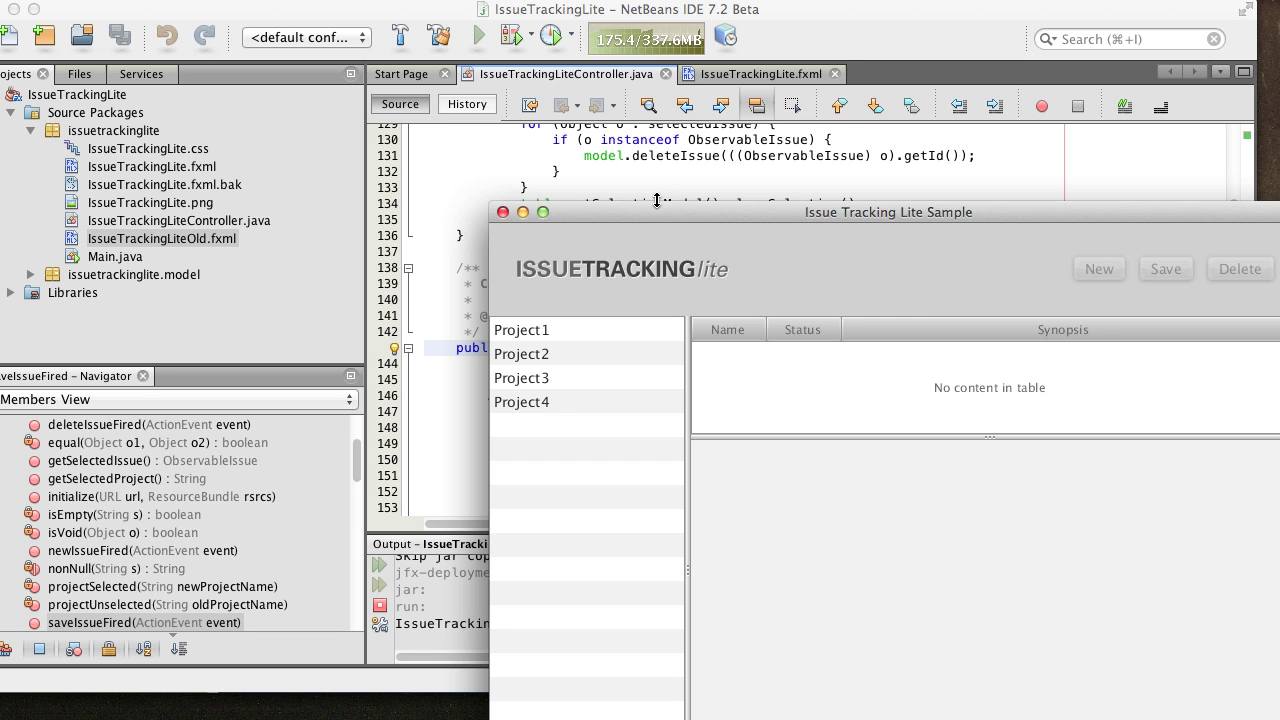
pyautogui.moveTo(656, 212); pyautogui.dragTo(417, 43)
pyautogui.click(298, 168)
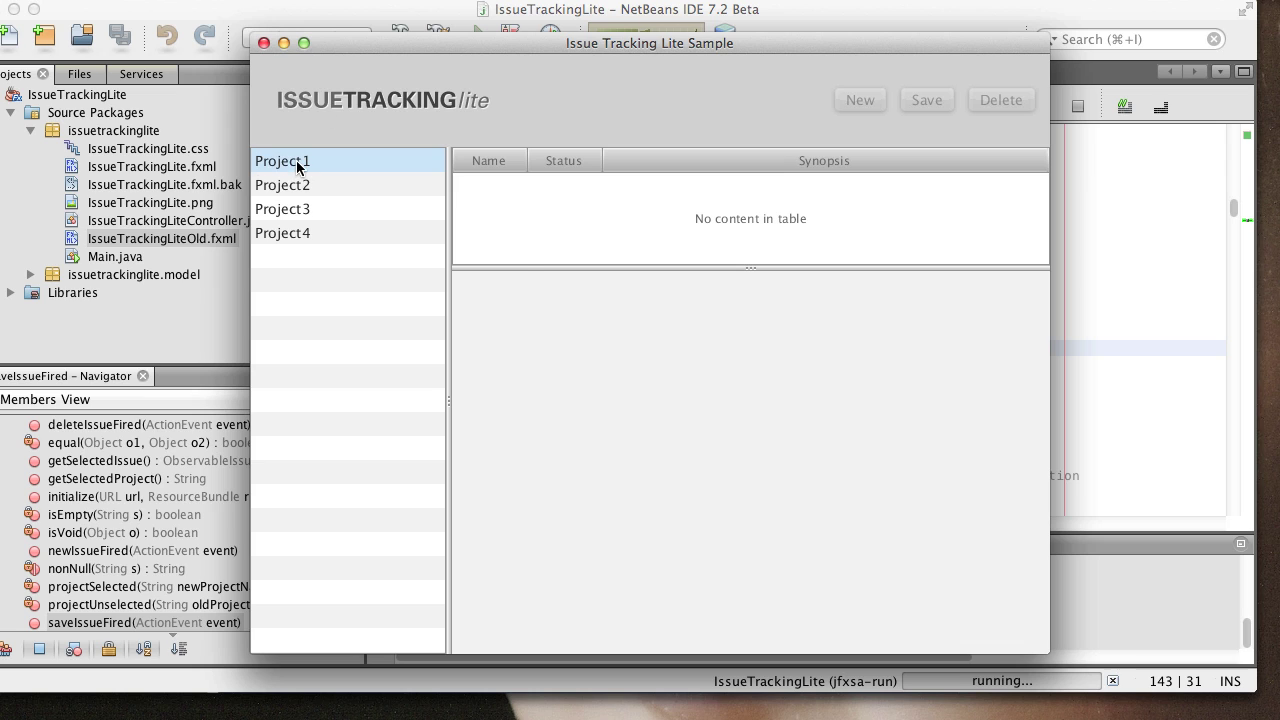
pyautogui.click(296, 160)
pyautogui.click(678, 218)
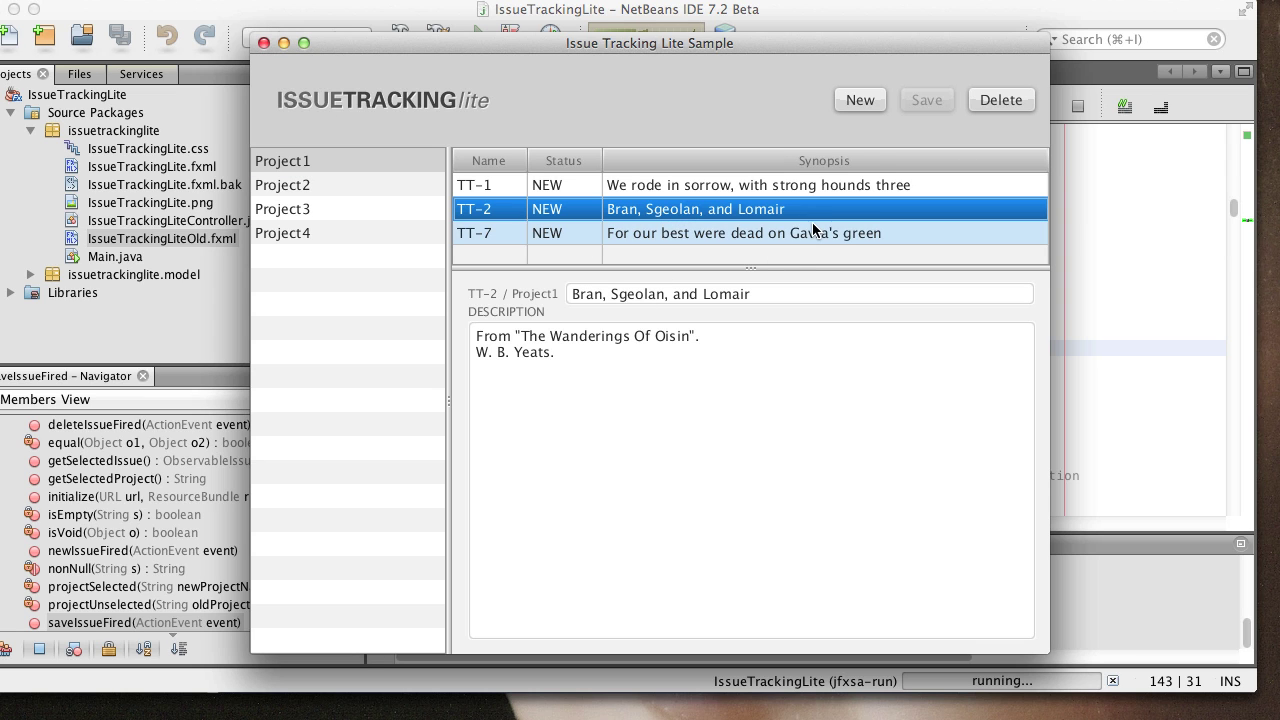
# Create a new issue in Project1 with the synopsis "ghfhgfh" and the description "test", and save it
pyautogui.click(860, 100)
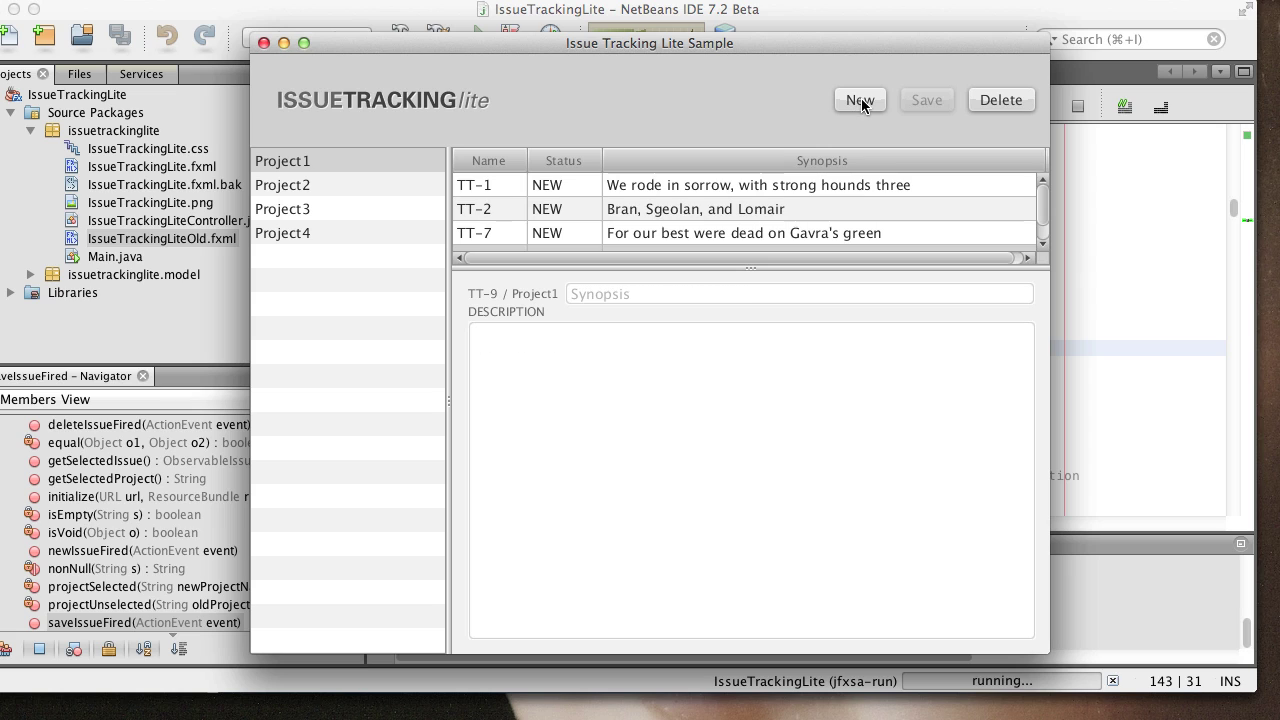
pyautogui.moveTo(1041, 215); pyautogui.dragTo(1046, 242)
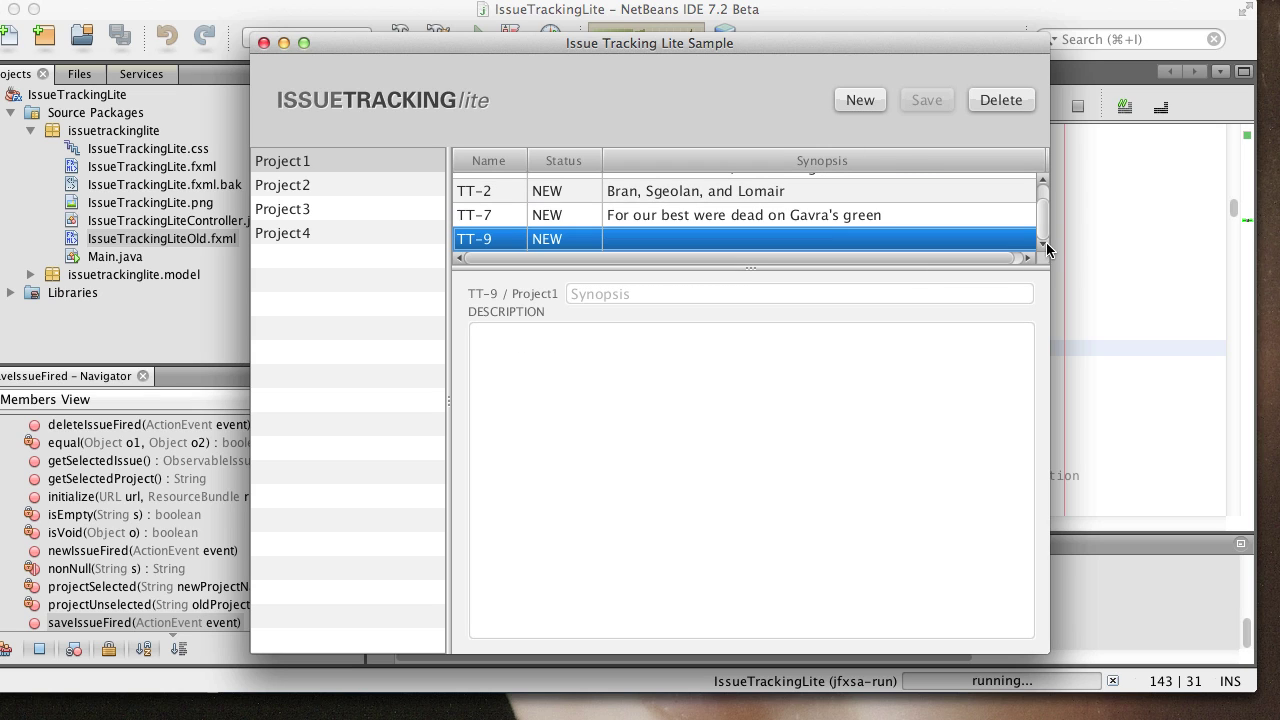
pyautogui.click(648, 291)
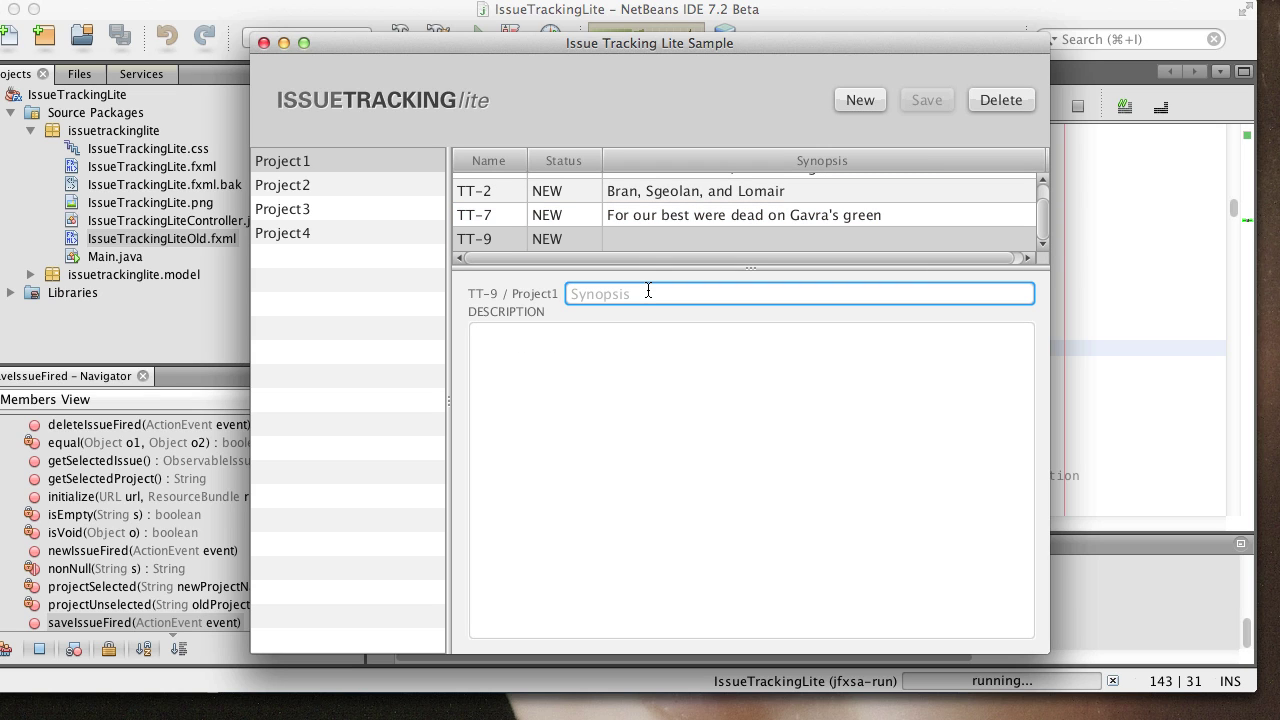
pyautogui.write('ghfhgfh')
pyautogui.click(650, 360)
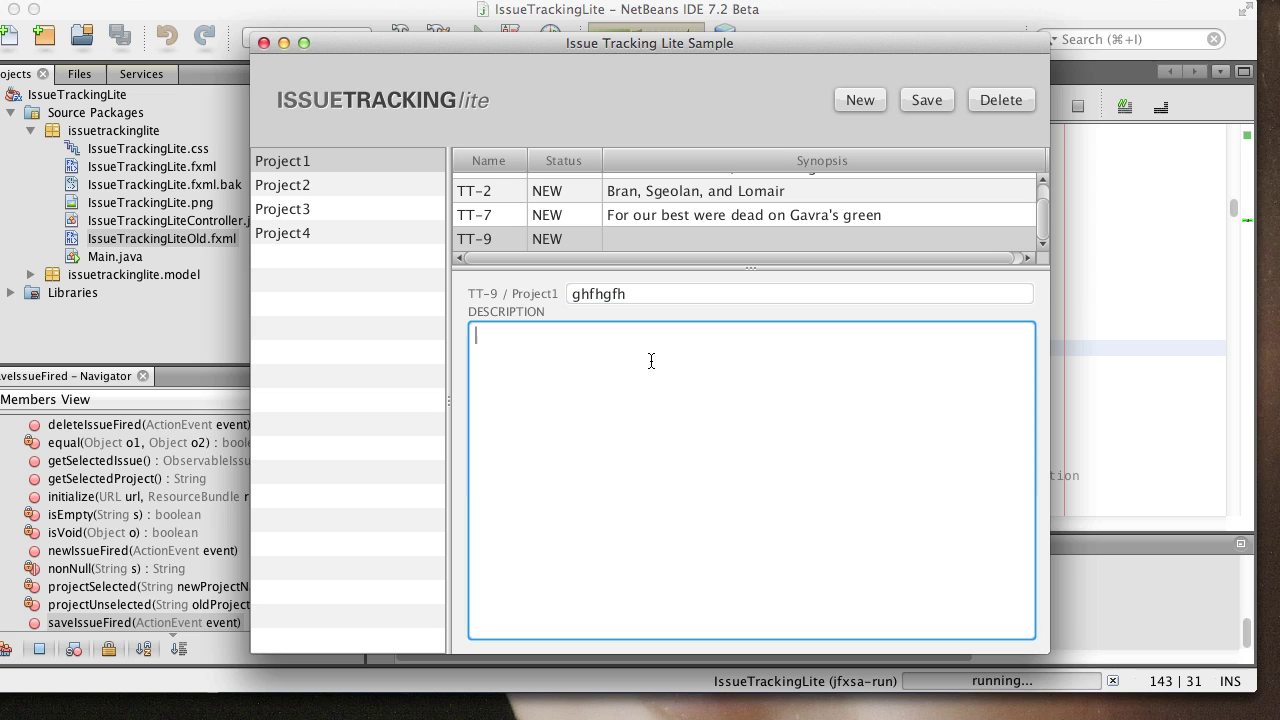
pyautogui.write('test')
pyautogui.click(927, 100)
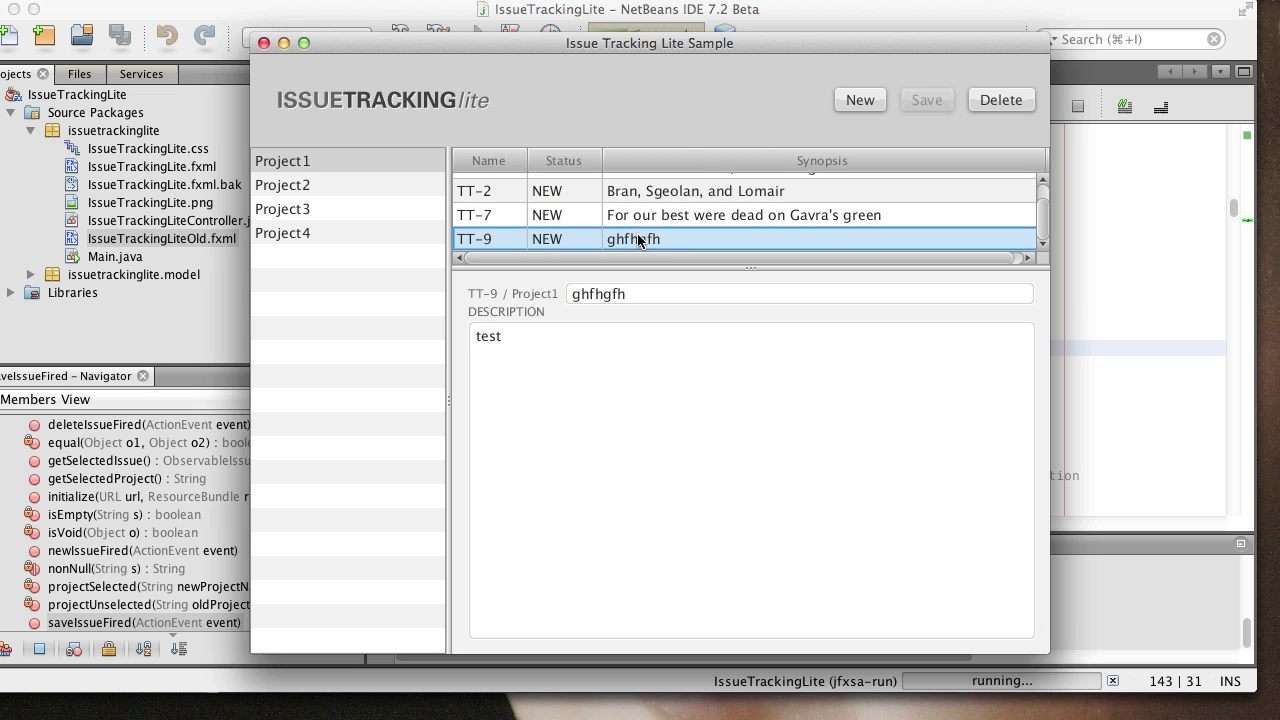
# Delete the test issue from Project1 and close the sample application
pyautogui.click(994, 102)
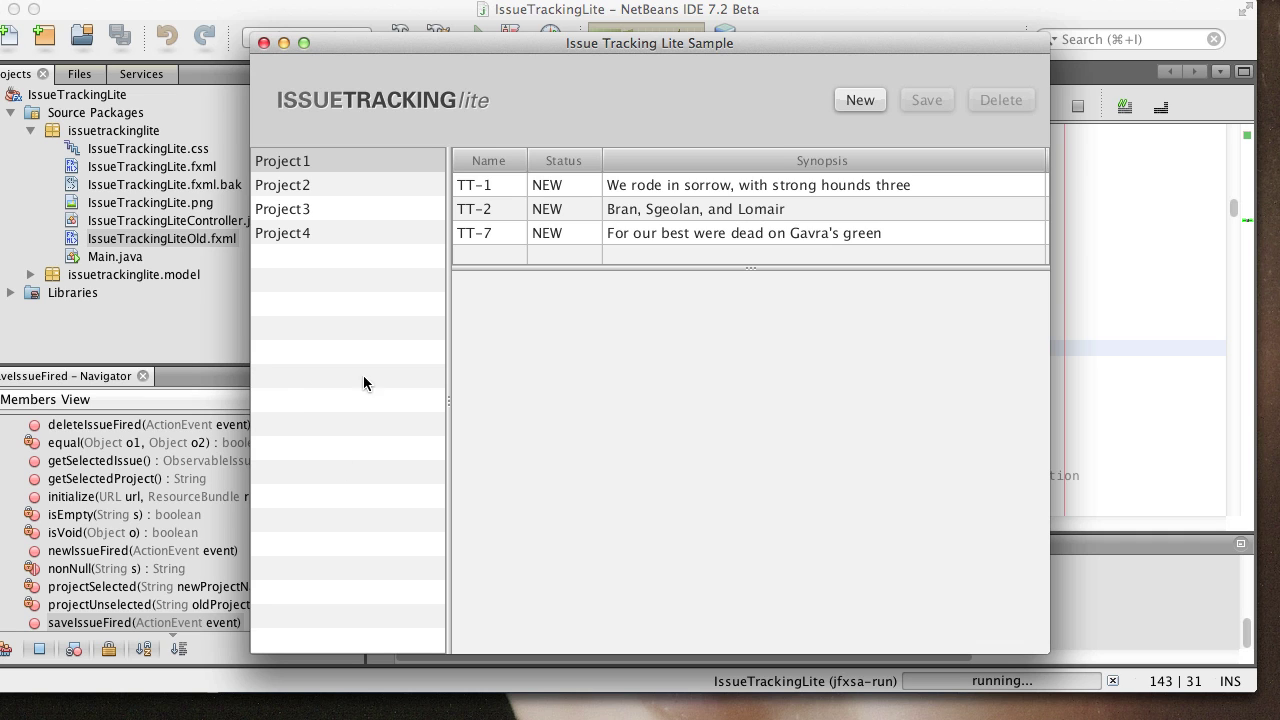
pyautogui.click(264, 44)
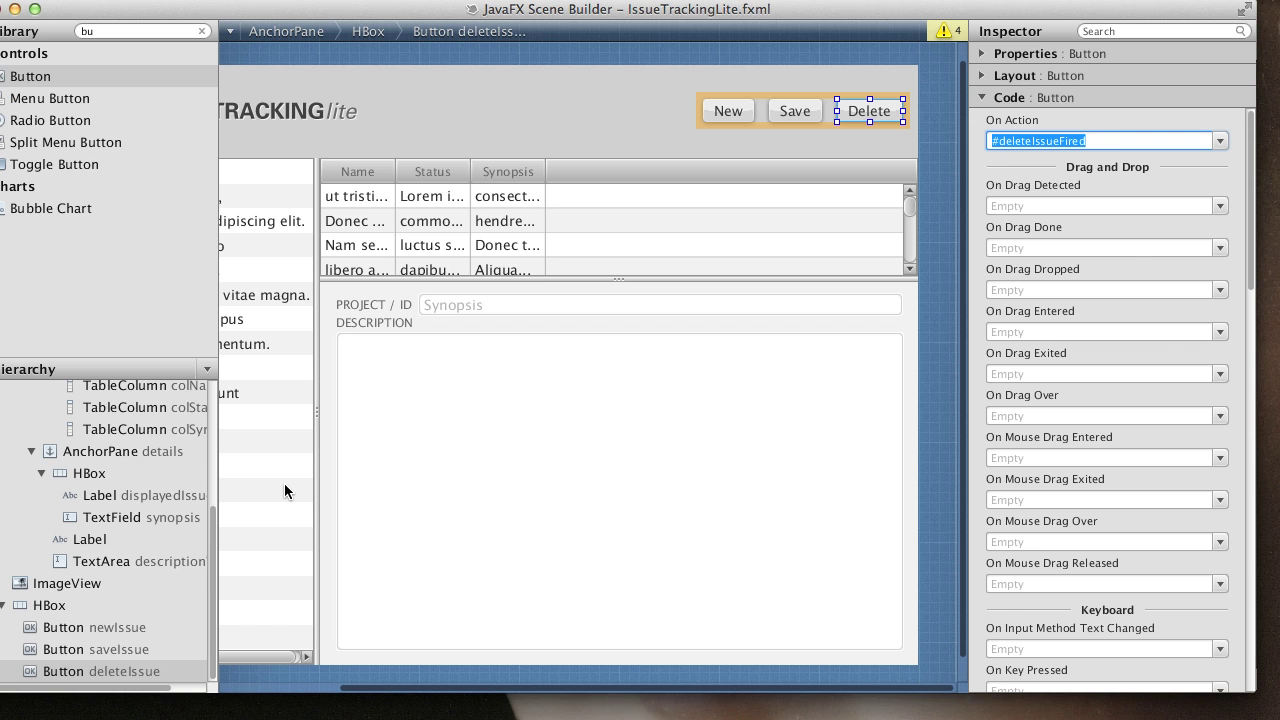
# In Scene Builder, add the darkList style class to the project ListView and save the FXML file
pyautogui.click(285, 485)
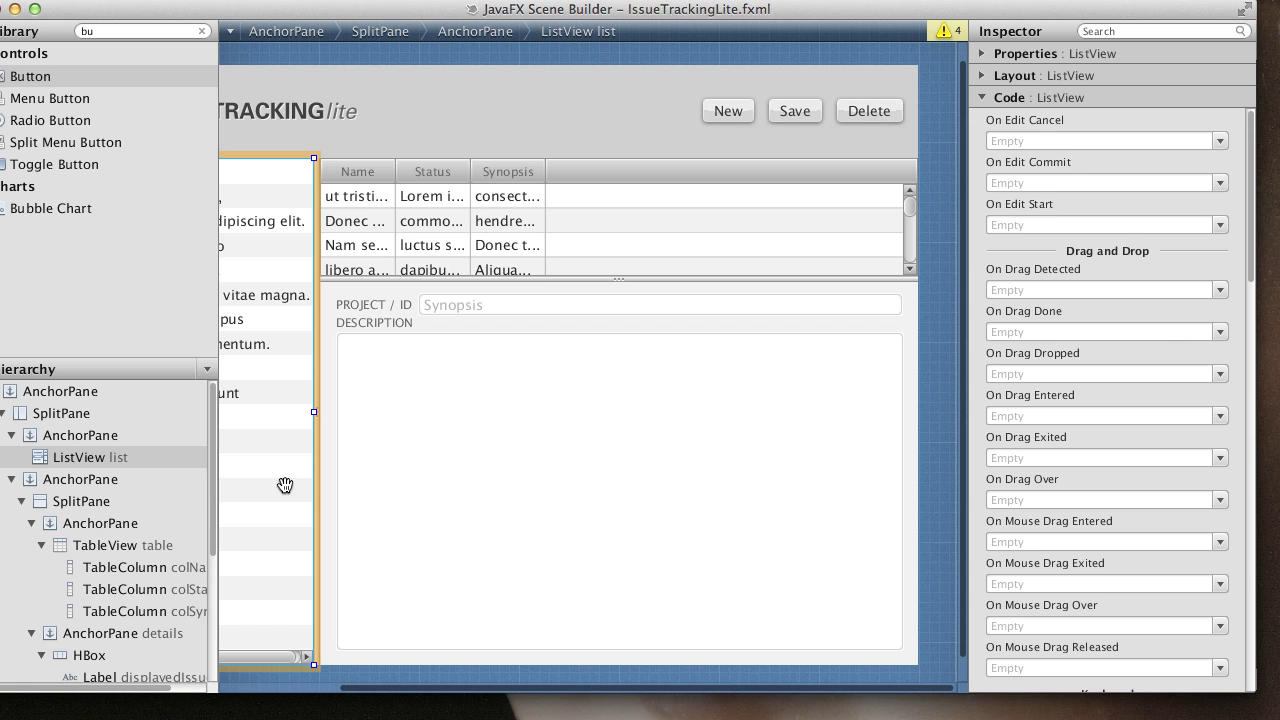
pyautogui.click(1102, 55)
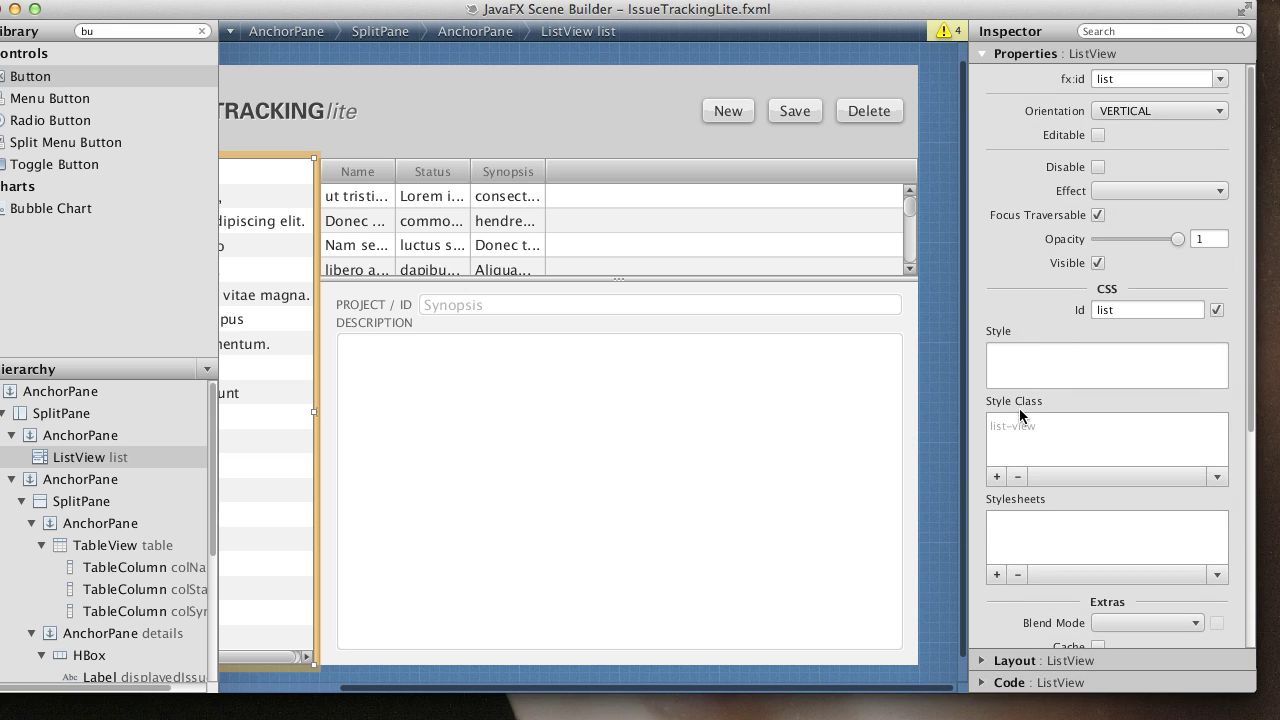
pyautogui.click(996, 478)
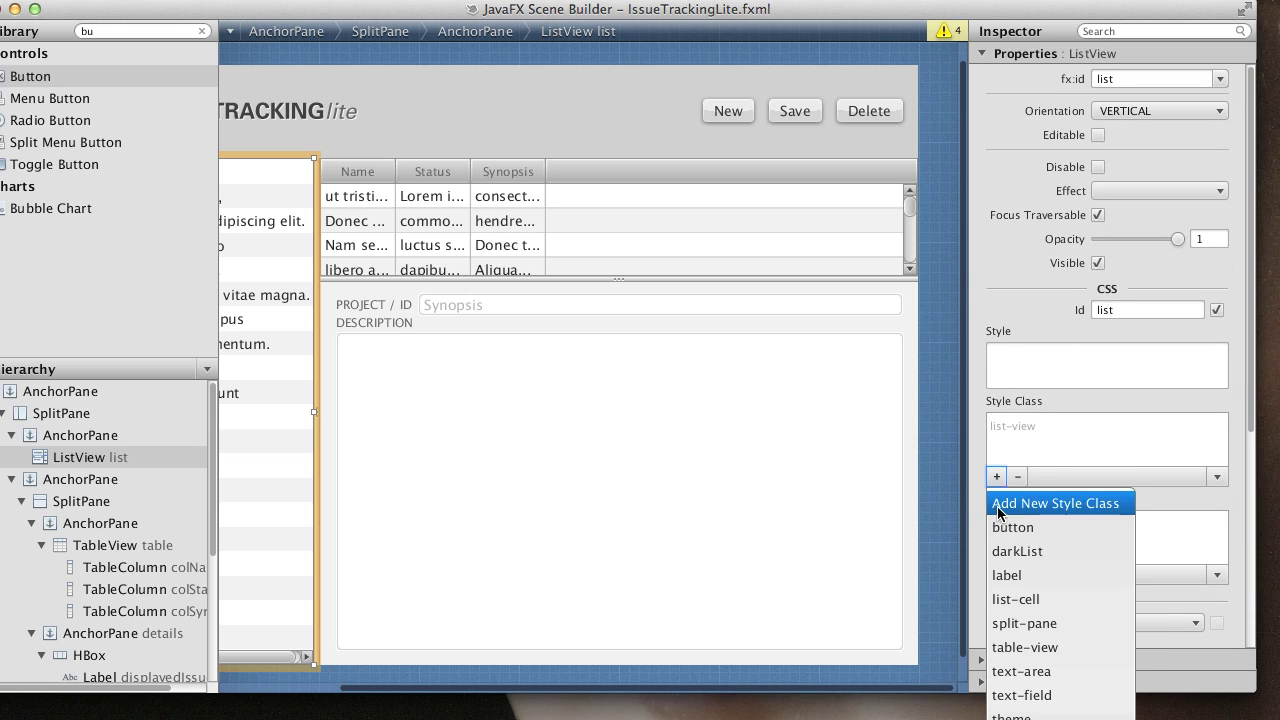
pyautogui.click(1010, 553)
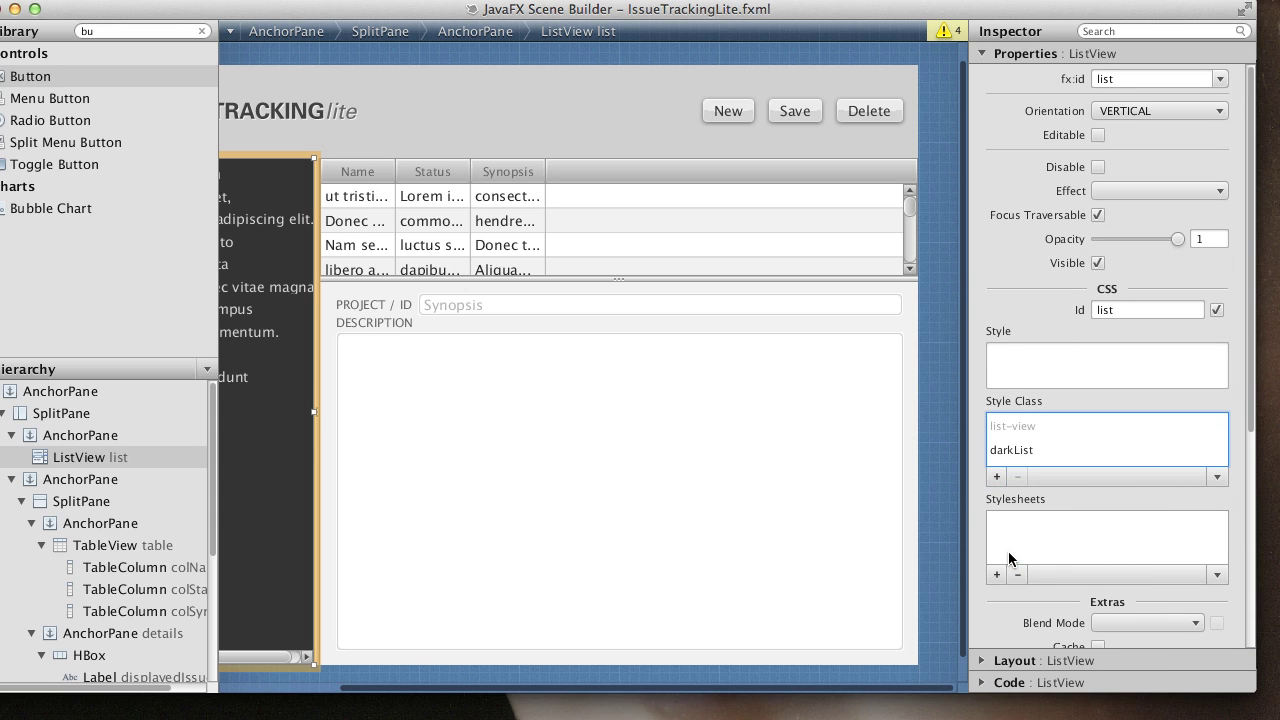
pyautogui.click(110, 1)
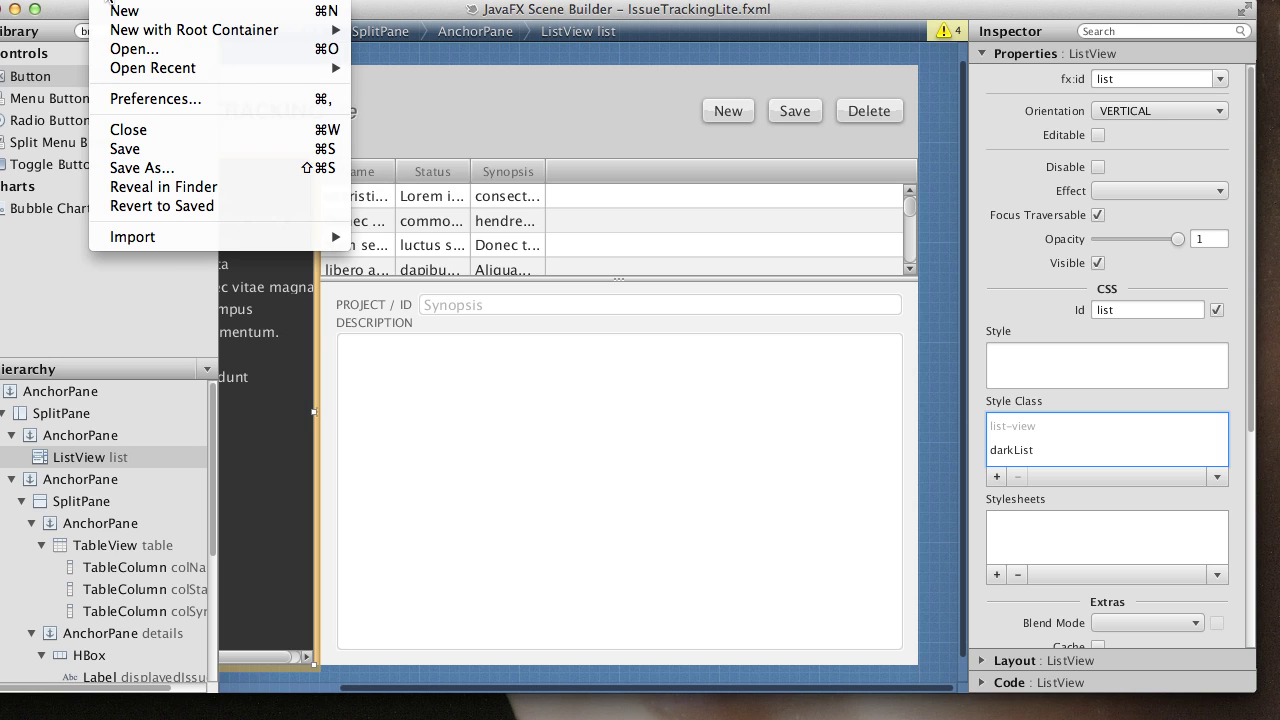
pyautogui.click(155, 148)
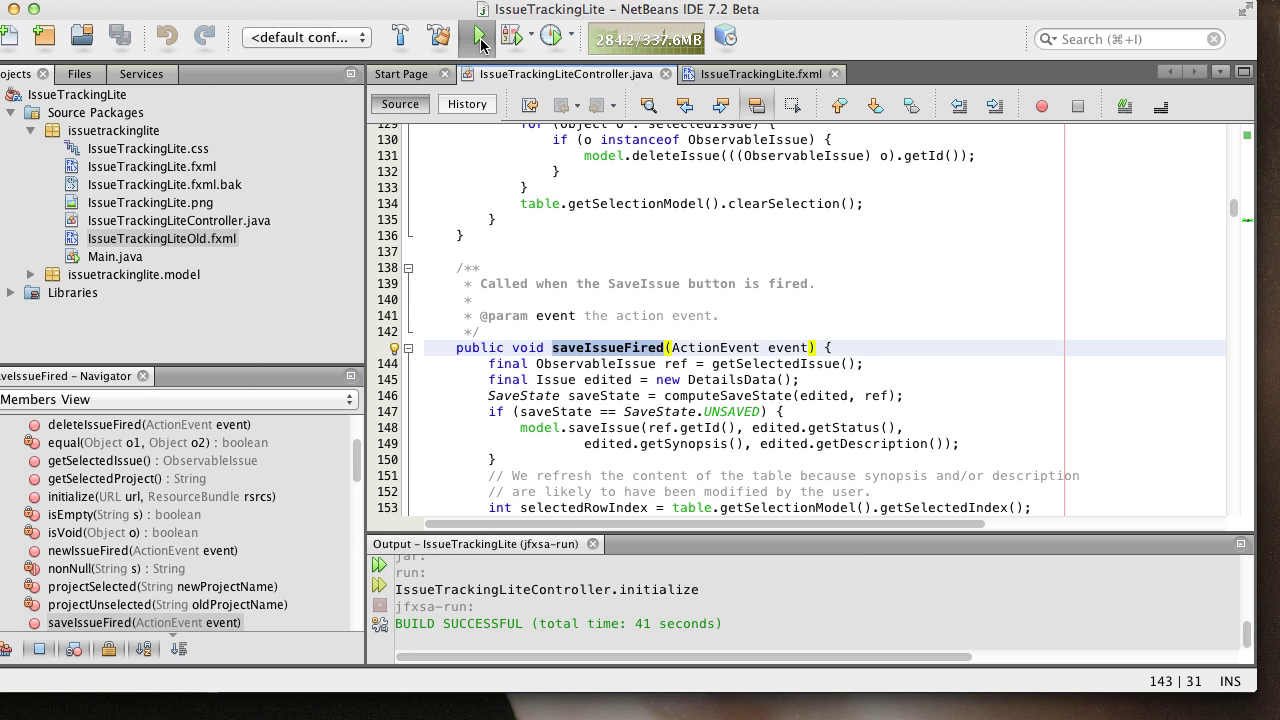
# Run the project again from NetBeans and view the issues of Project2 and Project3 in the restyled list
pyautogui.click(480, 40)
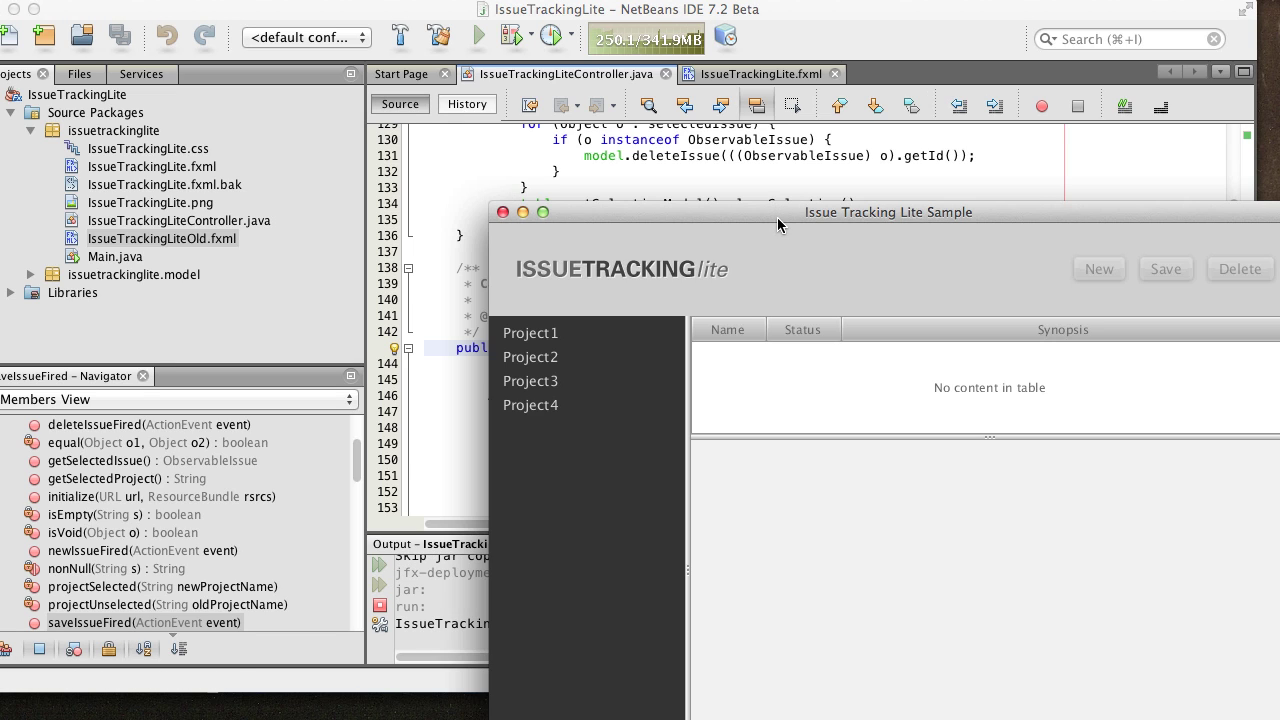
pyautogui.moveTo(778, 218); pyautogui.dragTo(544, 64)
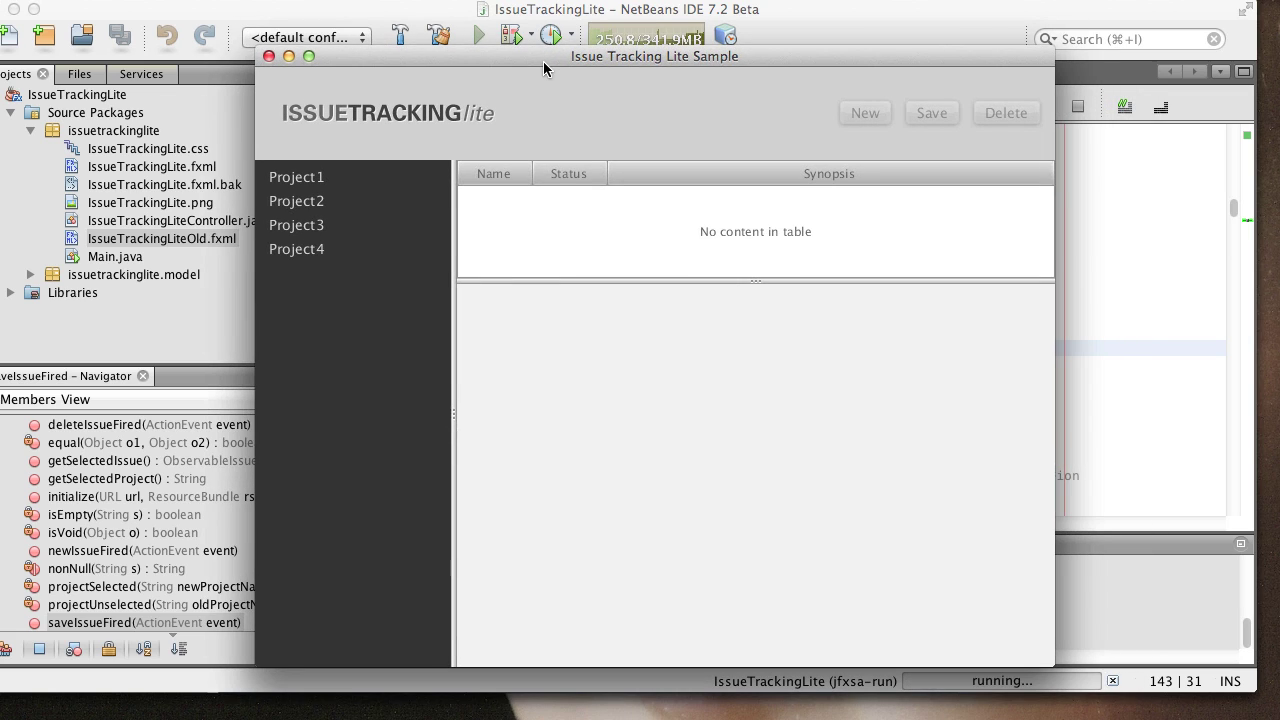
pyautogui.click(312, 206)
pyautogui.click(312, 230)
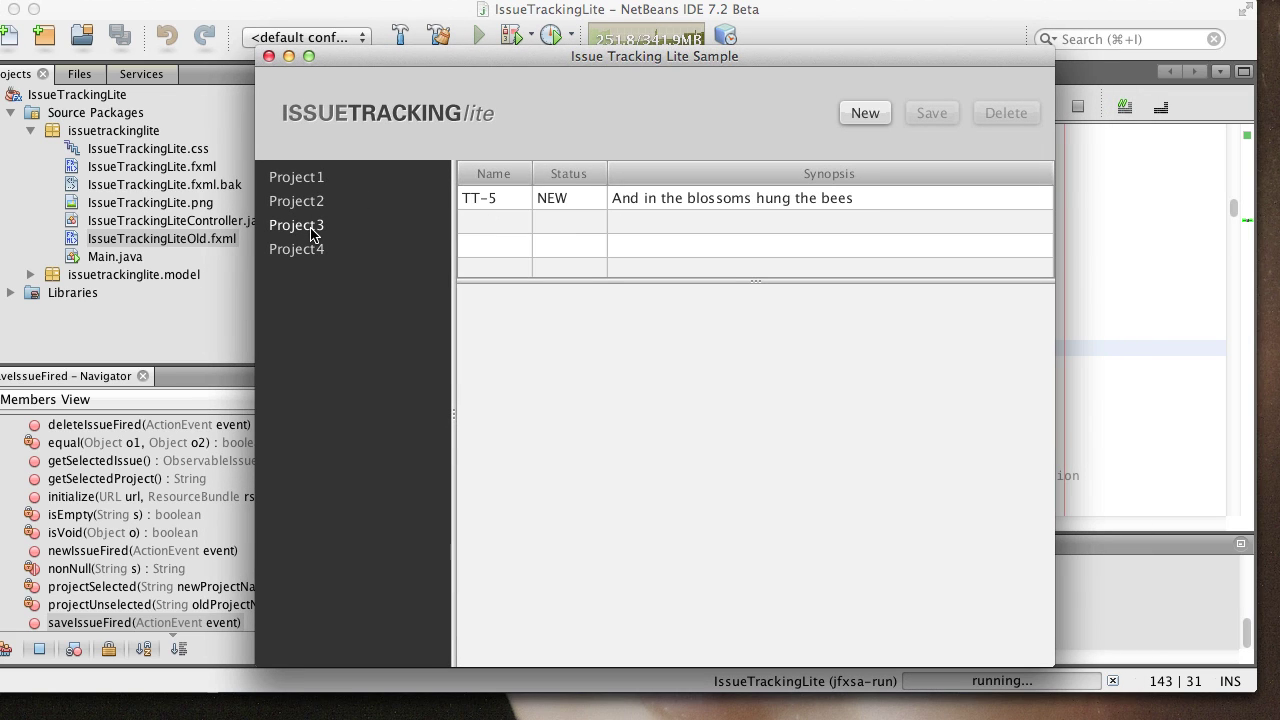